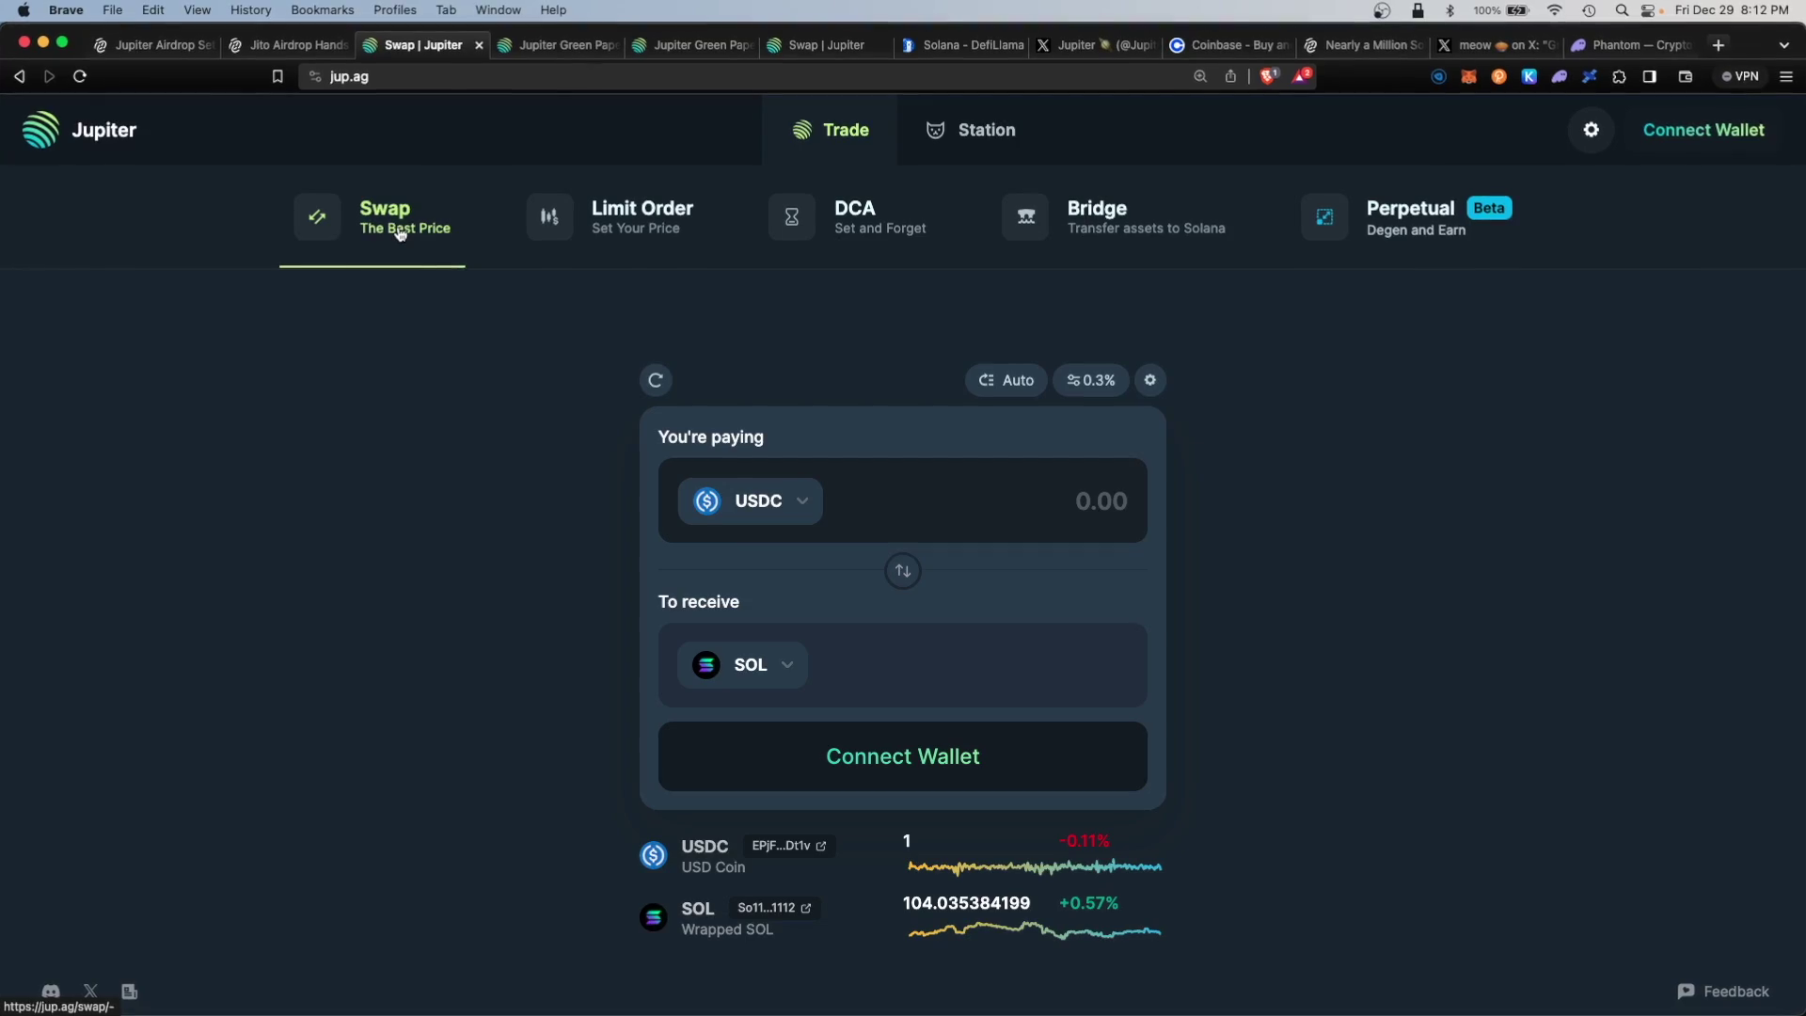
Browse the Limit Order, DCA, Bridge and SOL-PERP Perpetual pages, ending on the JLP Pool page.
{"action": "left_click", "coordinate": [622, 224]}
{"action": "left_click", "coordinate": [850, 176]}
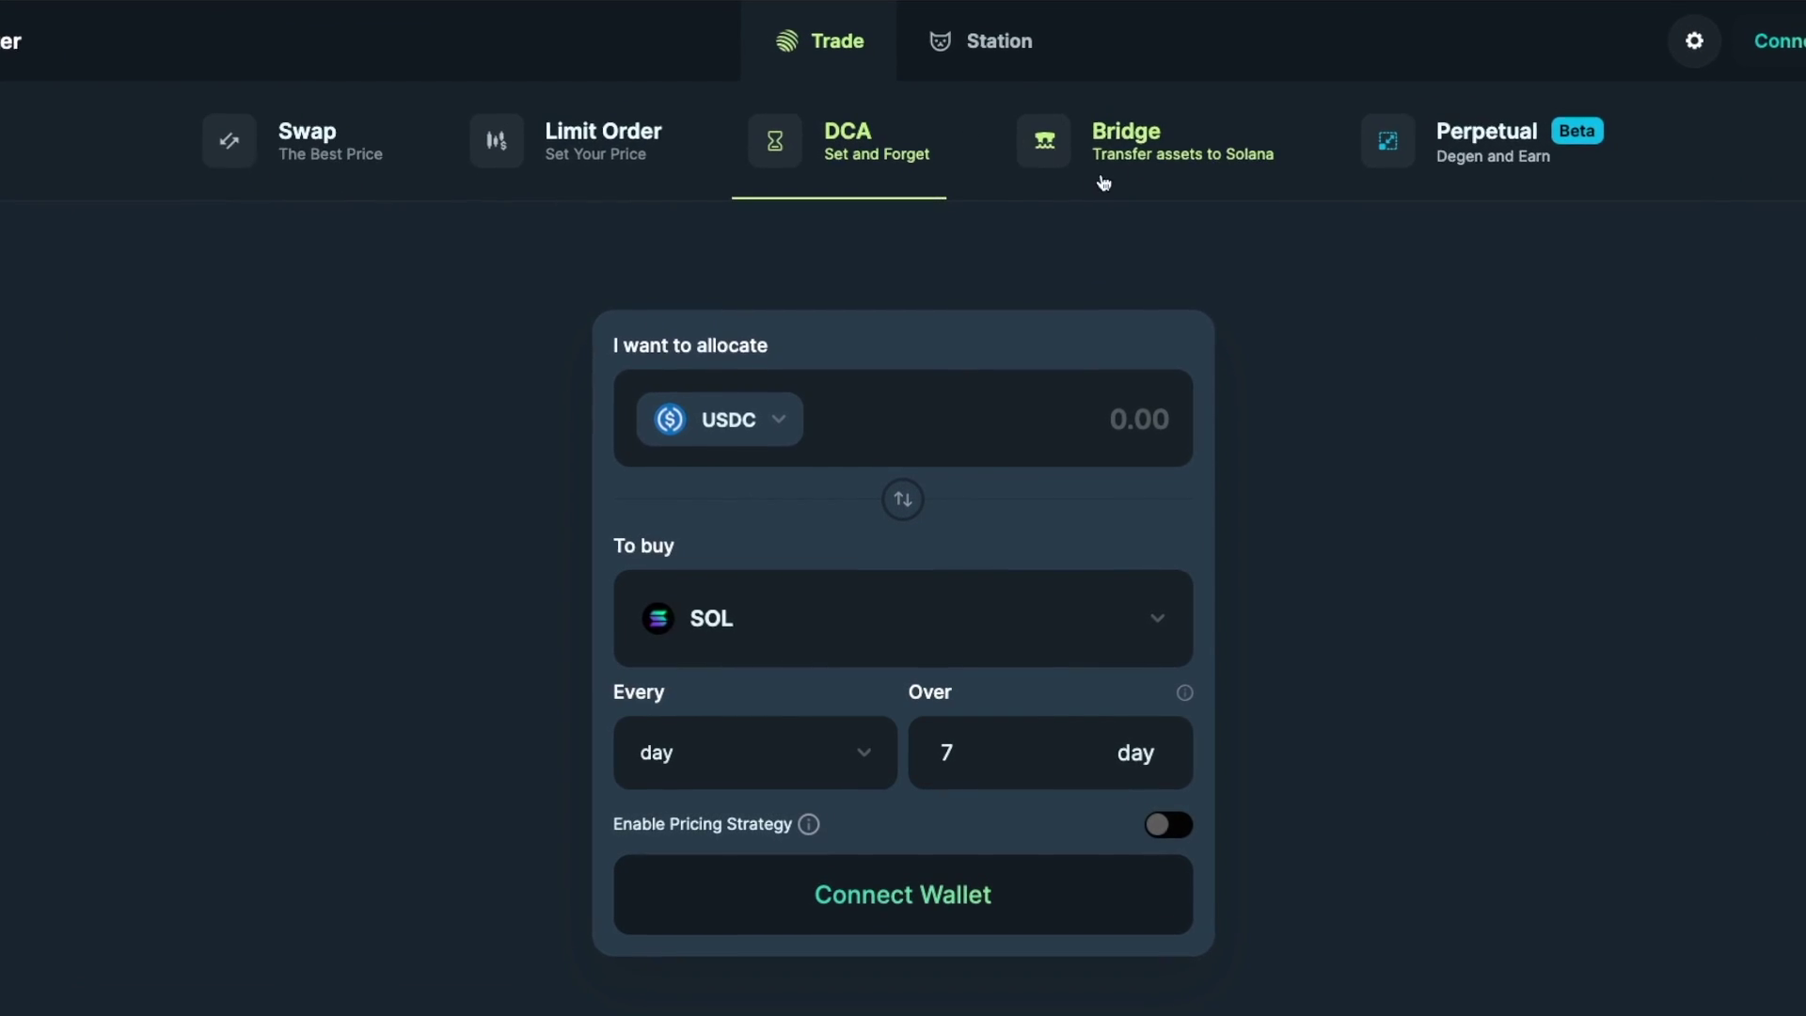
{"action": "left_click", "coordinate": [1128, 158]}
{"action": "left_click", "coordinate": [1499, 120]}
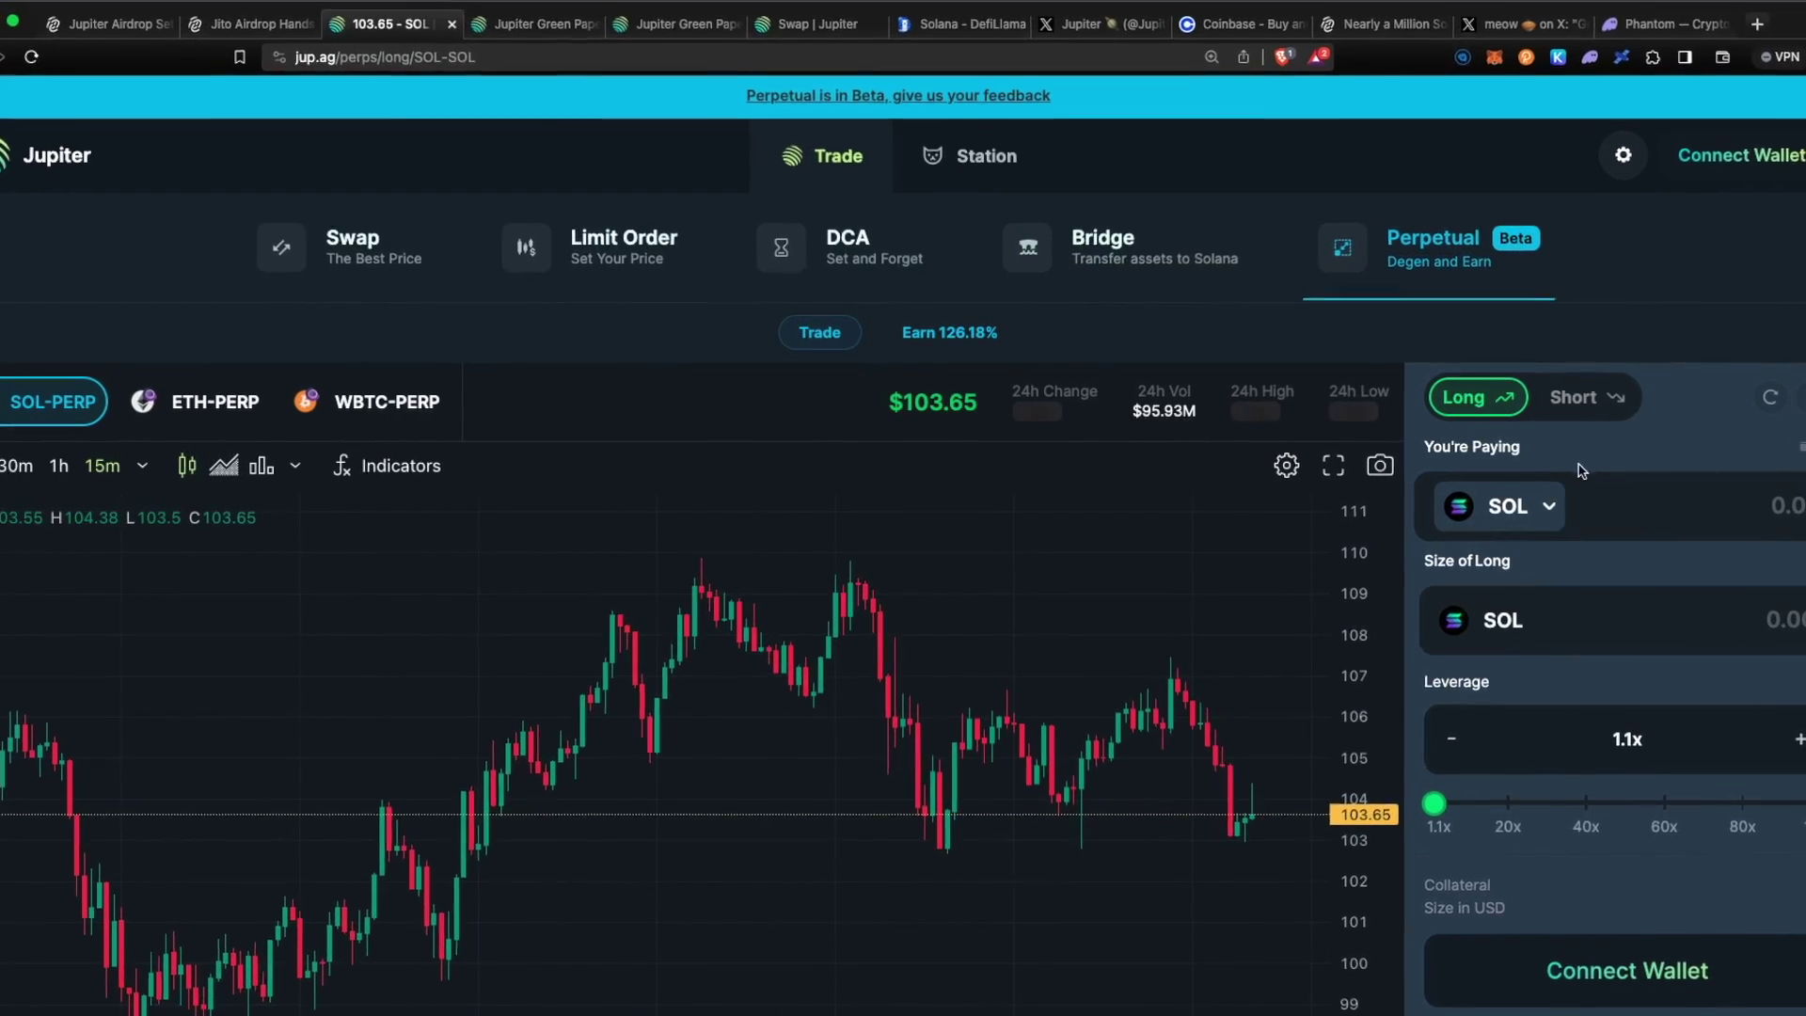
{"action": "left_click", "coordinate": [948, 328]}
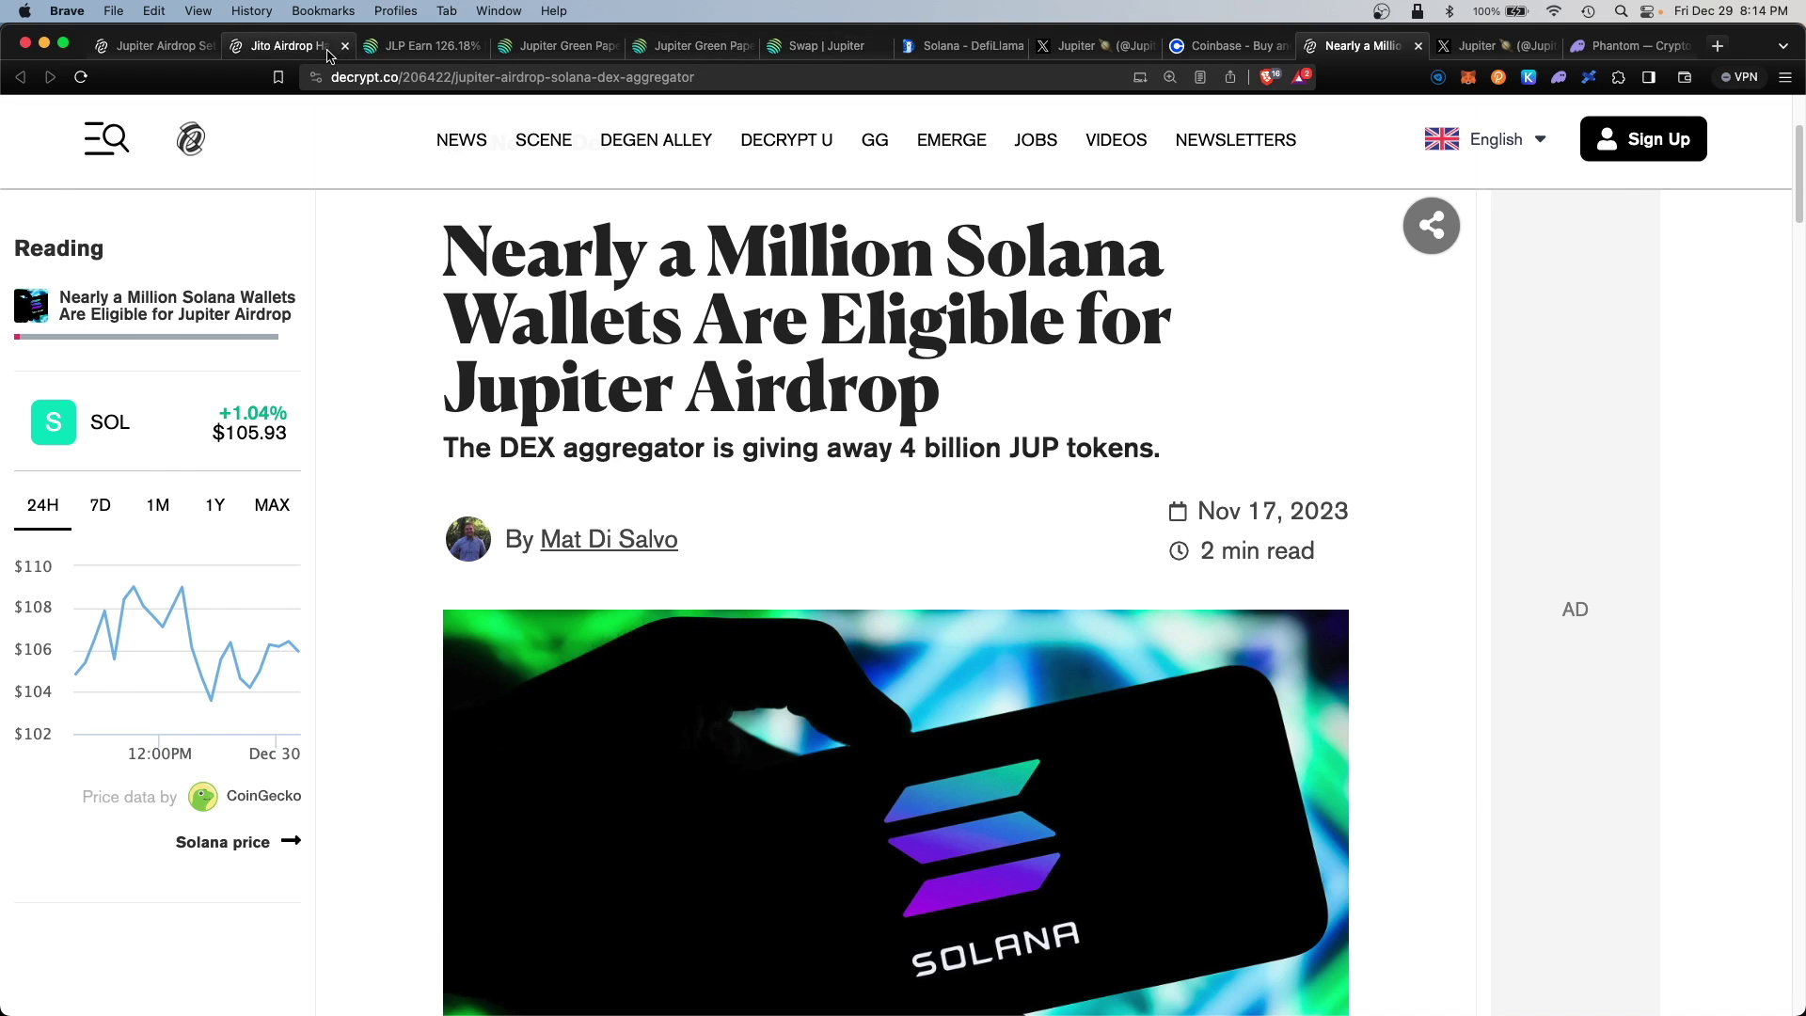
Highlight the Green Paper's Community Airdrop and Growth Airdrop headings, then return to the swap page.
{"action": "left_click", "coordinate": [691, 45]}
{"action": "left_click_drag", "start_coordinate": [471, 275], "coordinate": [680, 275]}
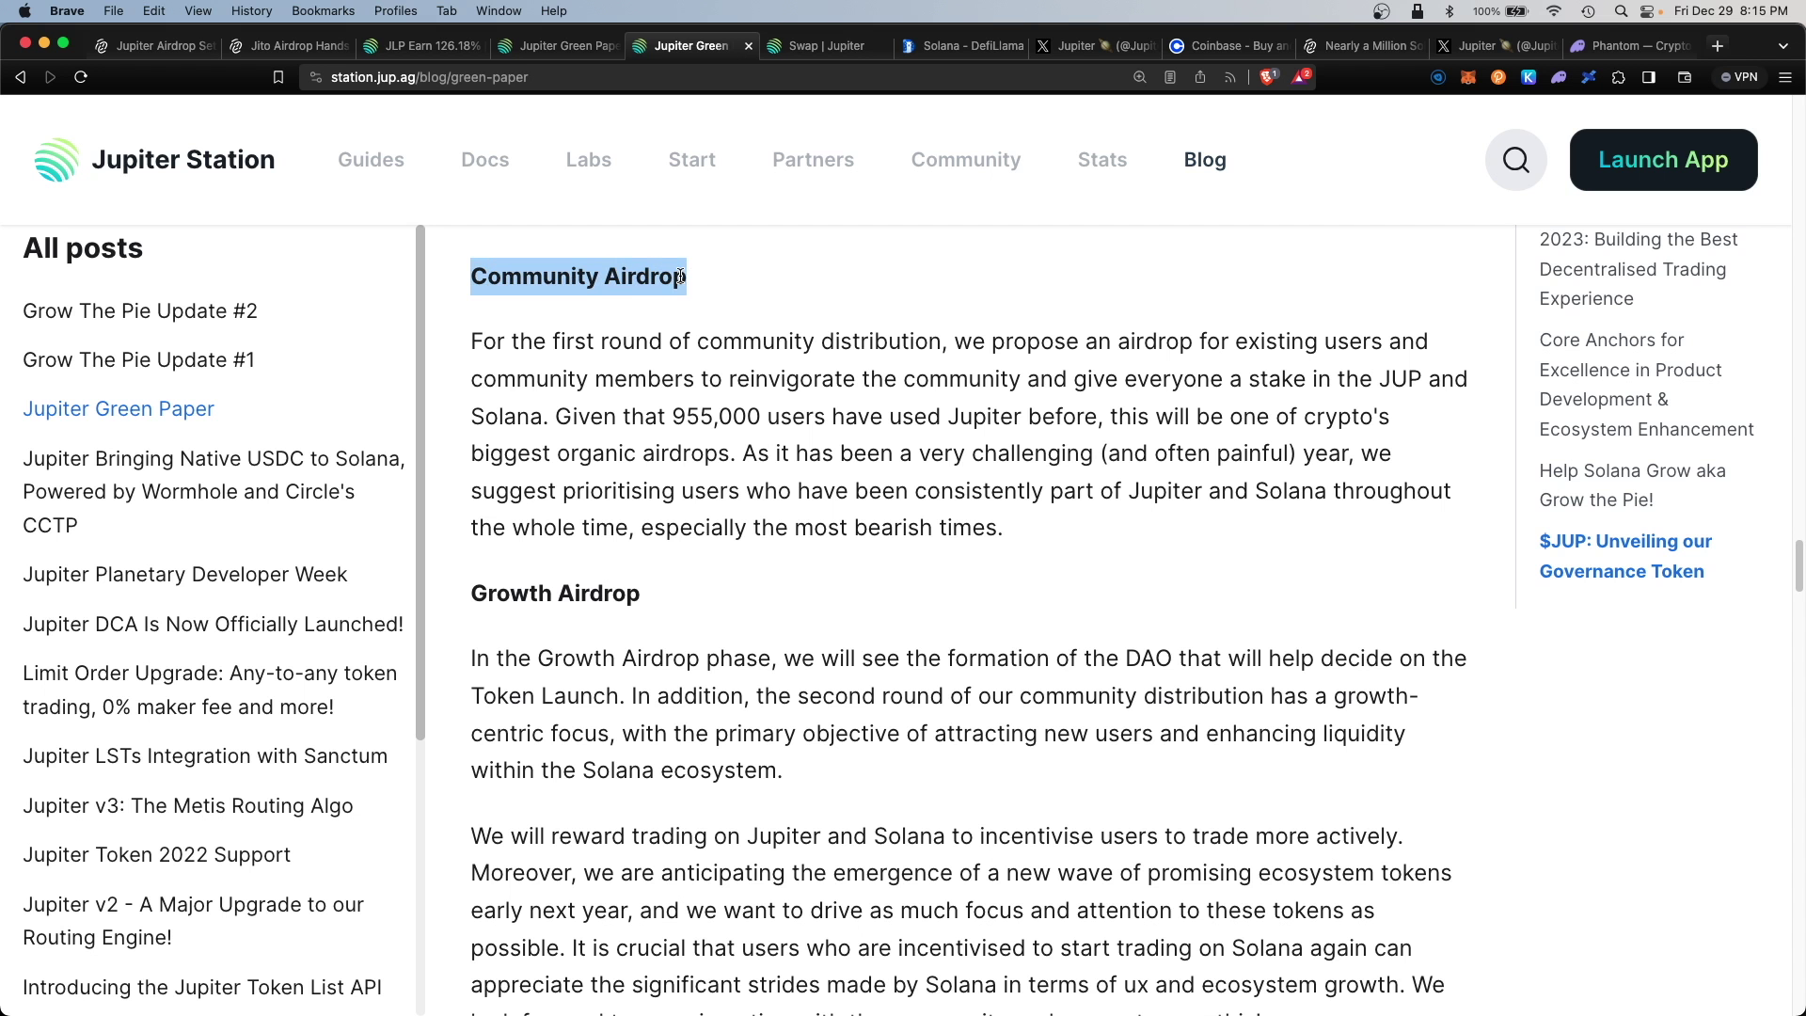
{"action": "left_click_drag", "start_coordinate": [469, 602], "coordinate": [642, 596]}
{"action": "key", "text": "super+3"}
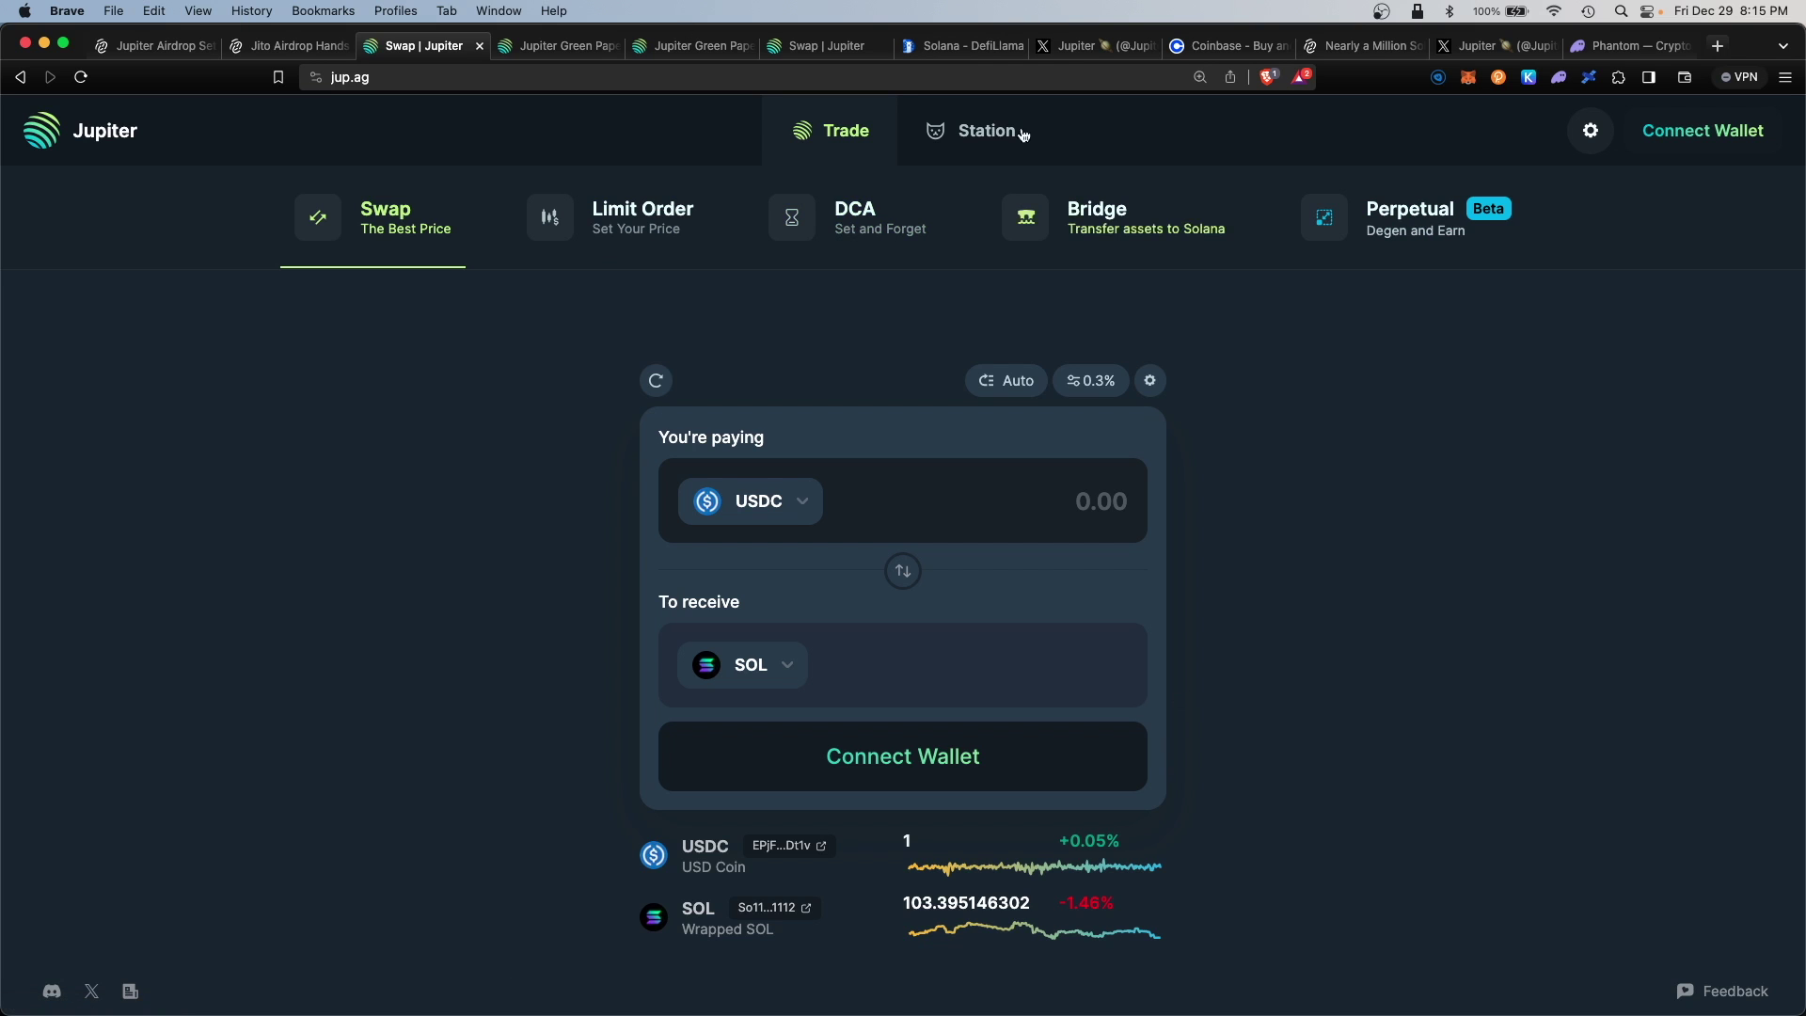
{"action": "key", "text": "super+9"}
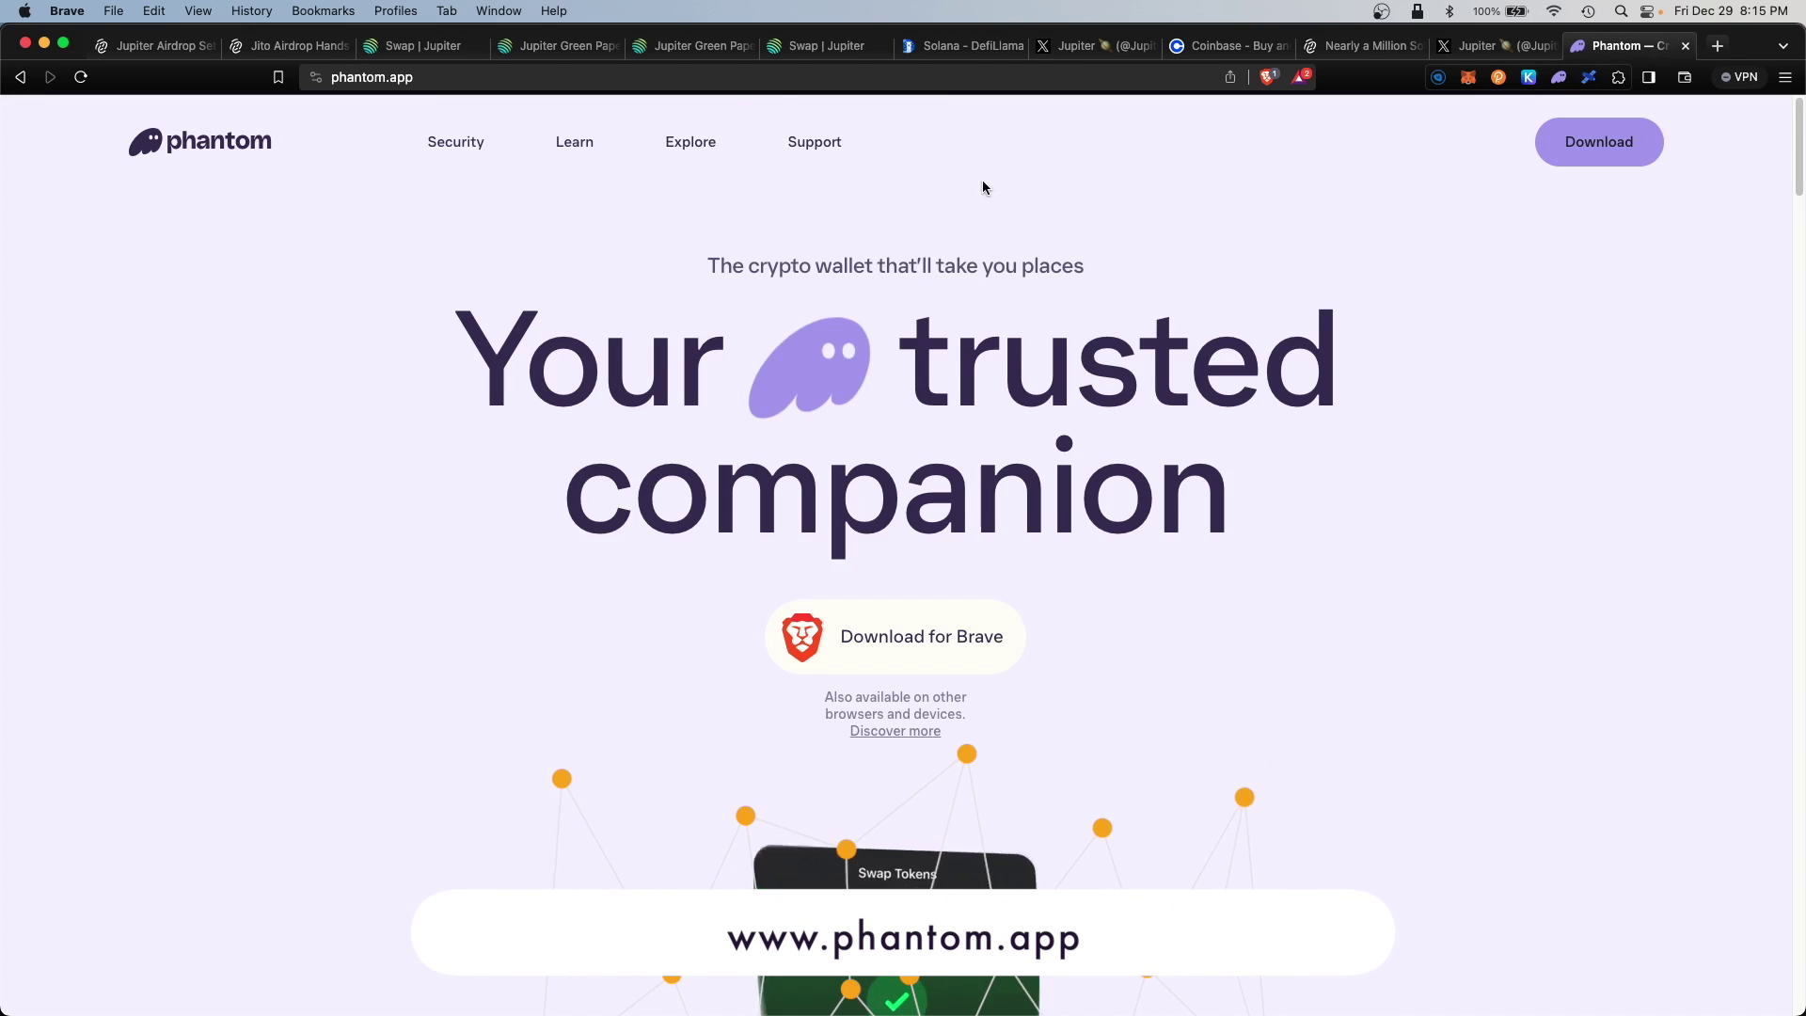
Open the Phantom extension to view the wallet's balance and tokens.
{"action": "left_click", "coordinate": [1558, 77]}
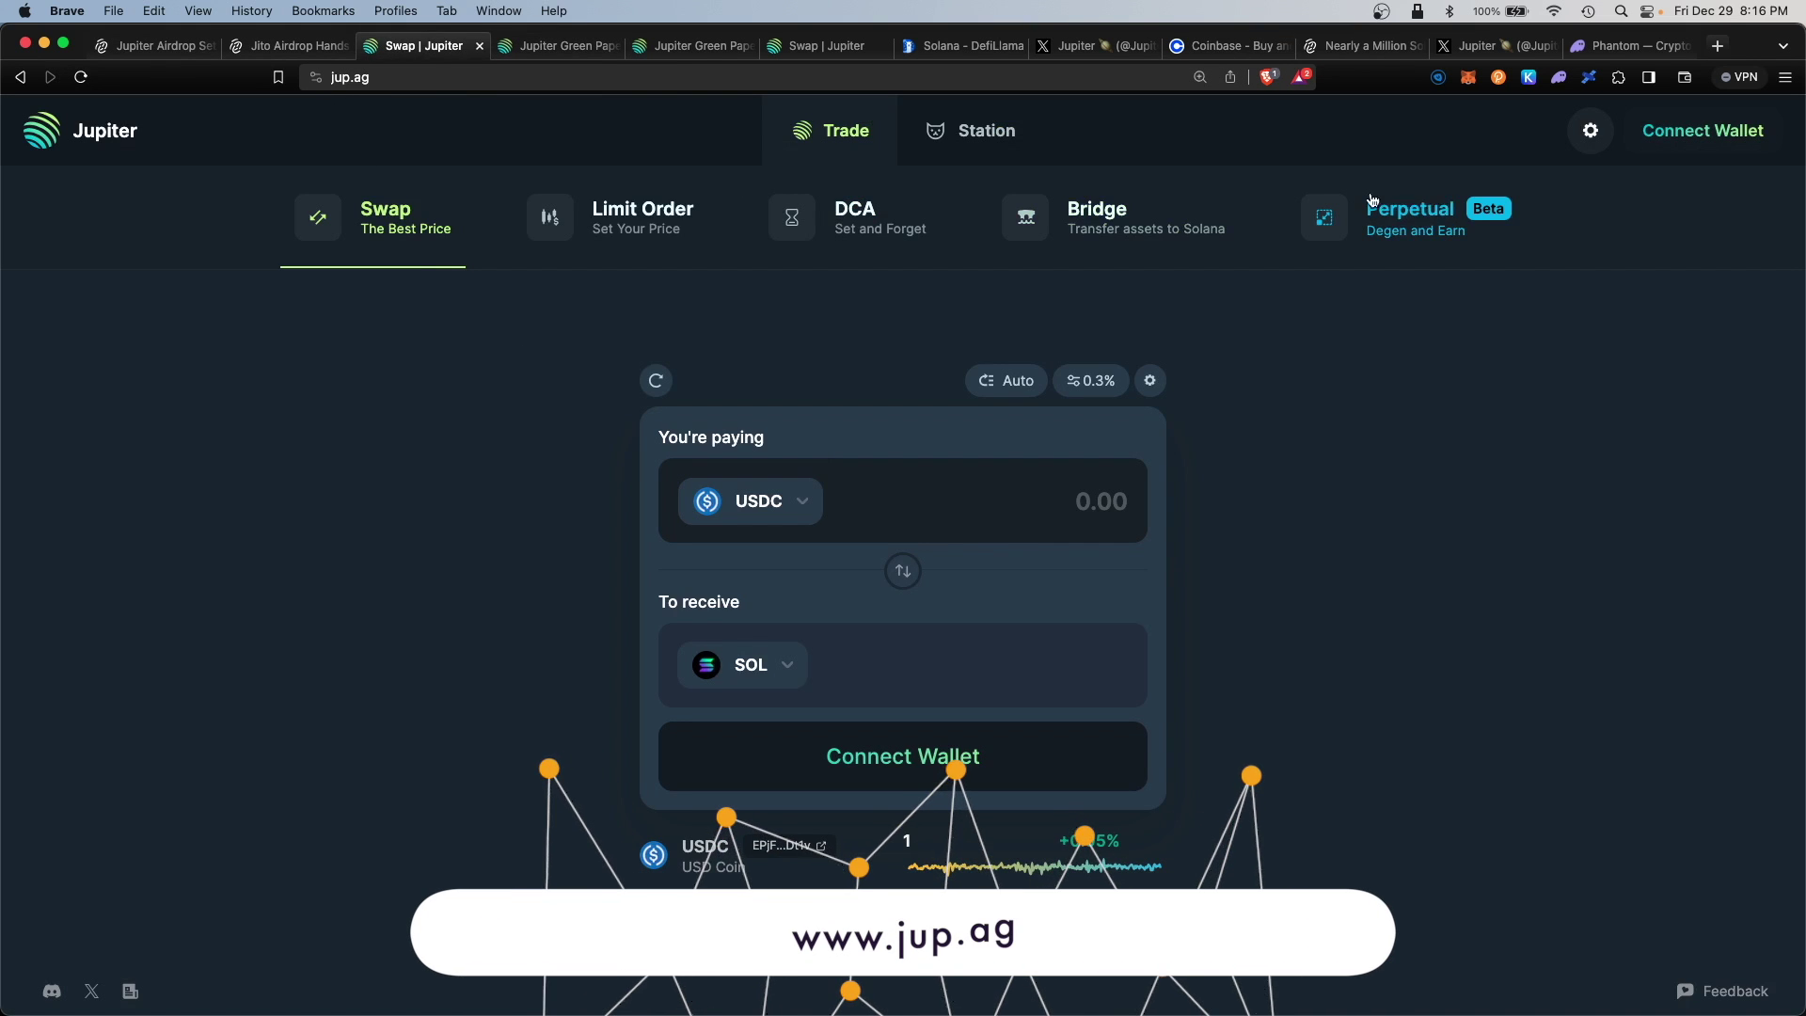
Connect the Phantom wallet and swap 0.10 SOL for $WIF, approving it in the wallet.
{"action": "left_click", "coordinate": [1723, 144]}
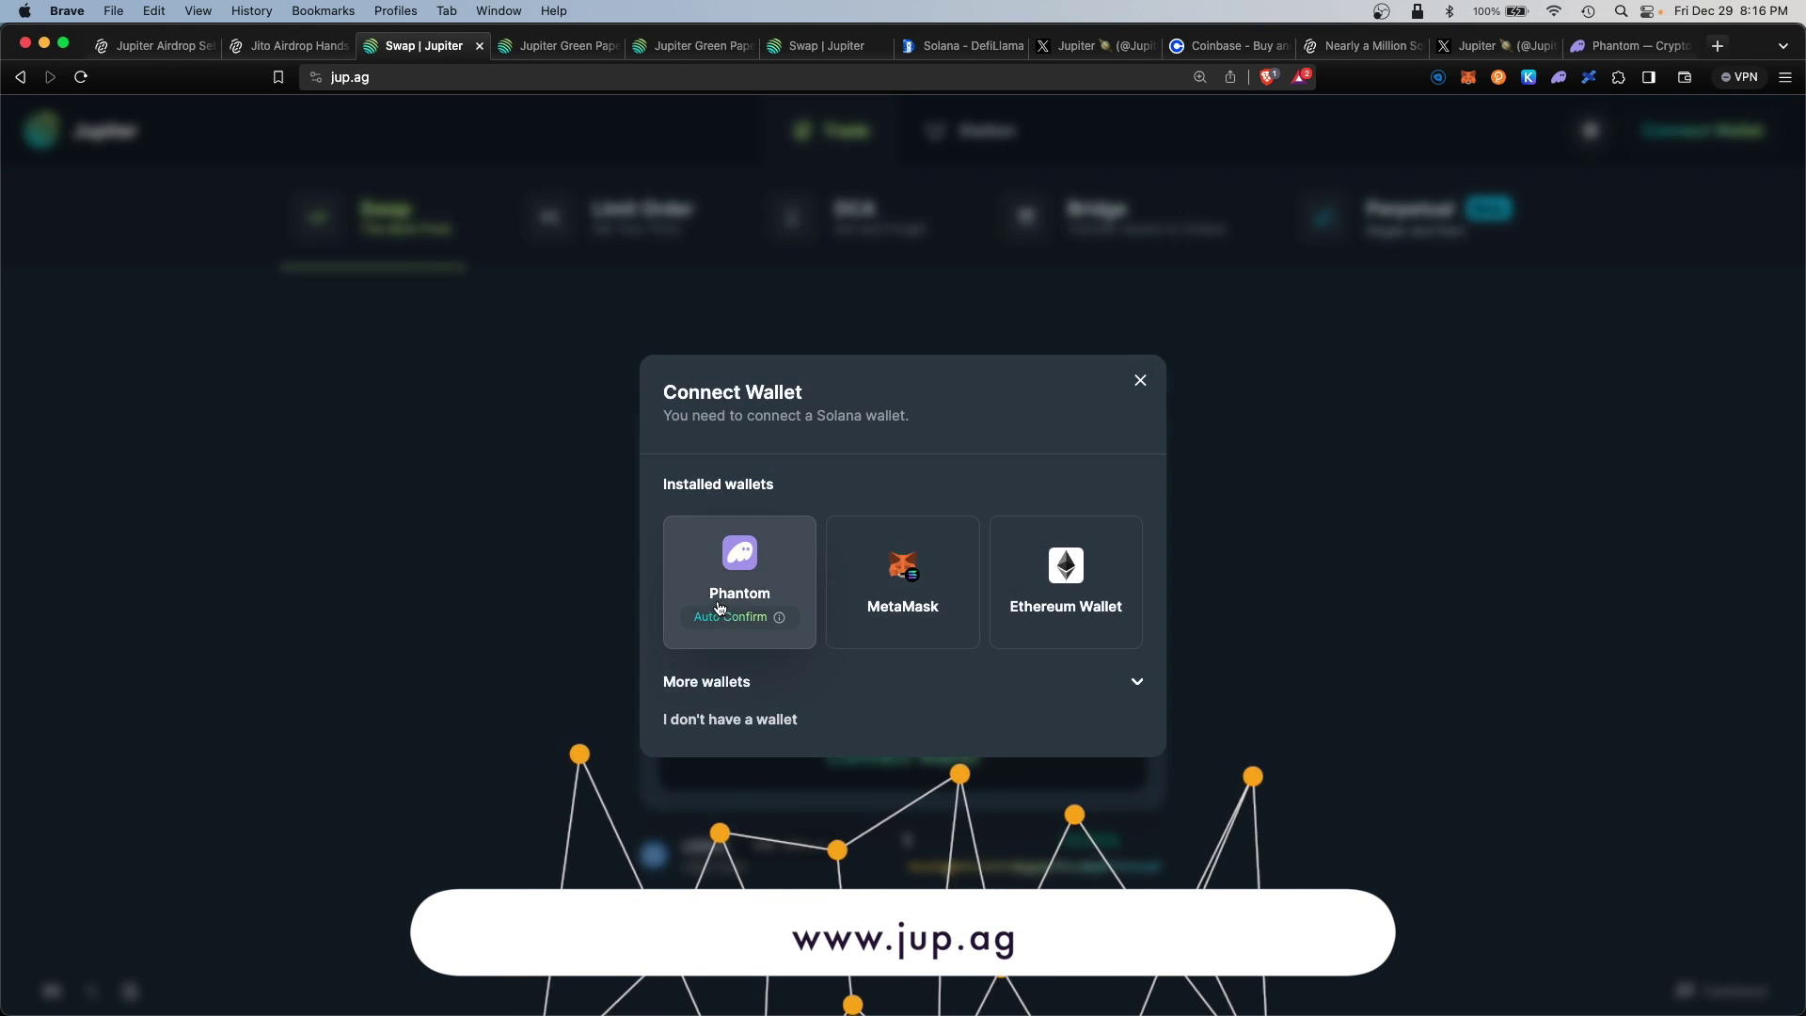
{"action": "left_click", "coordinate": [739, 578]}
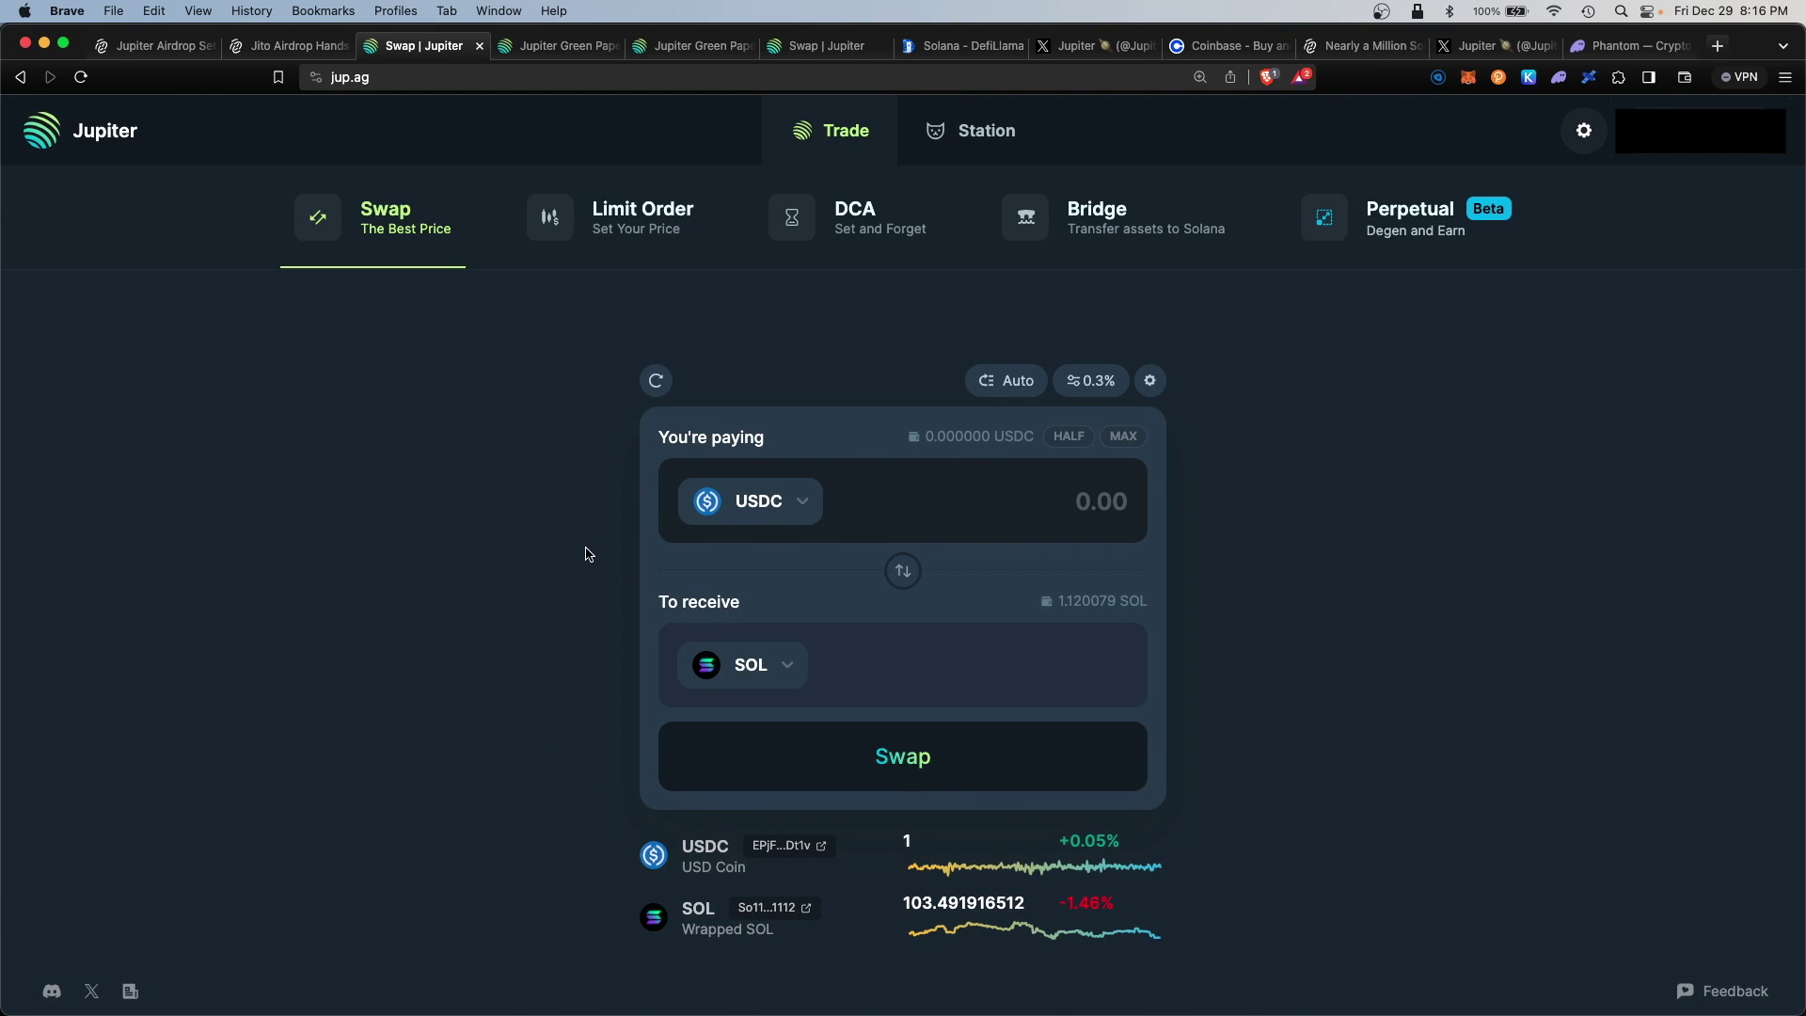
{"action": "left_click", "coordinate": [903, 570]}
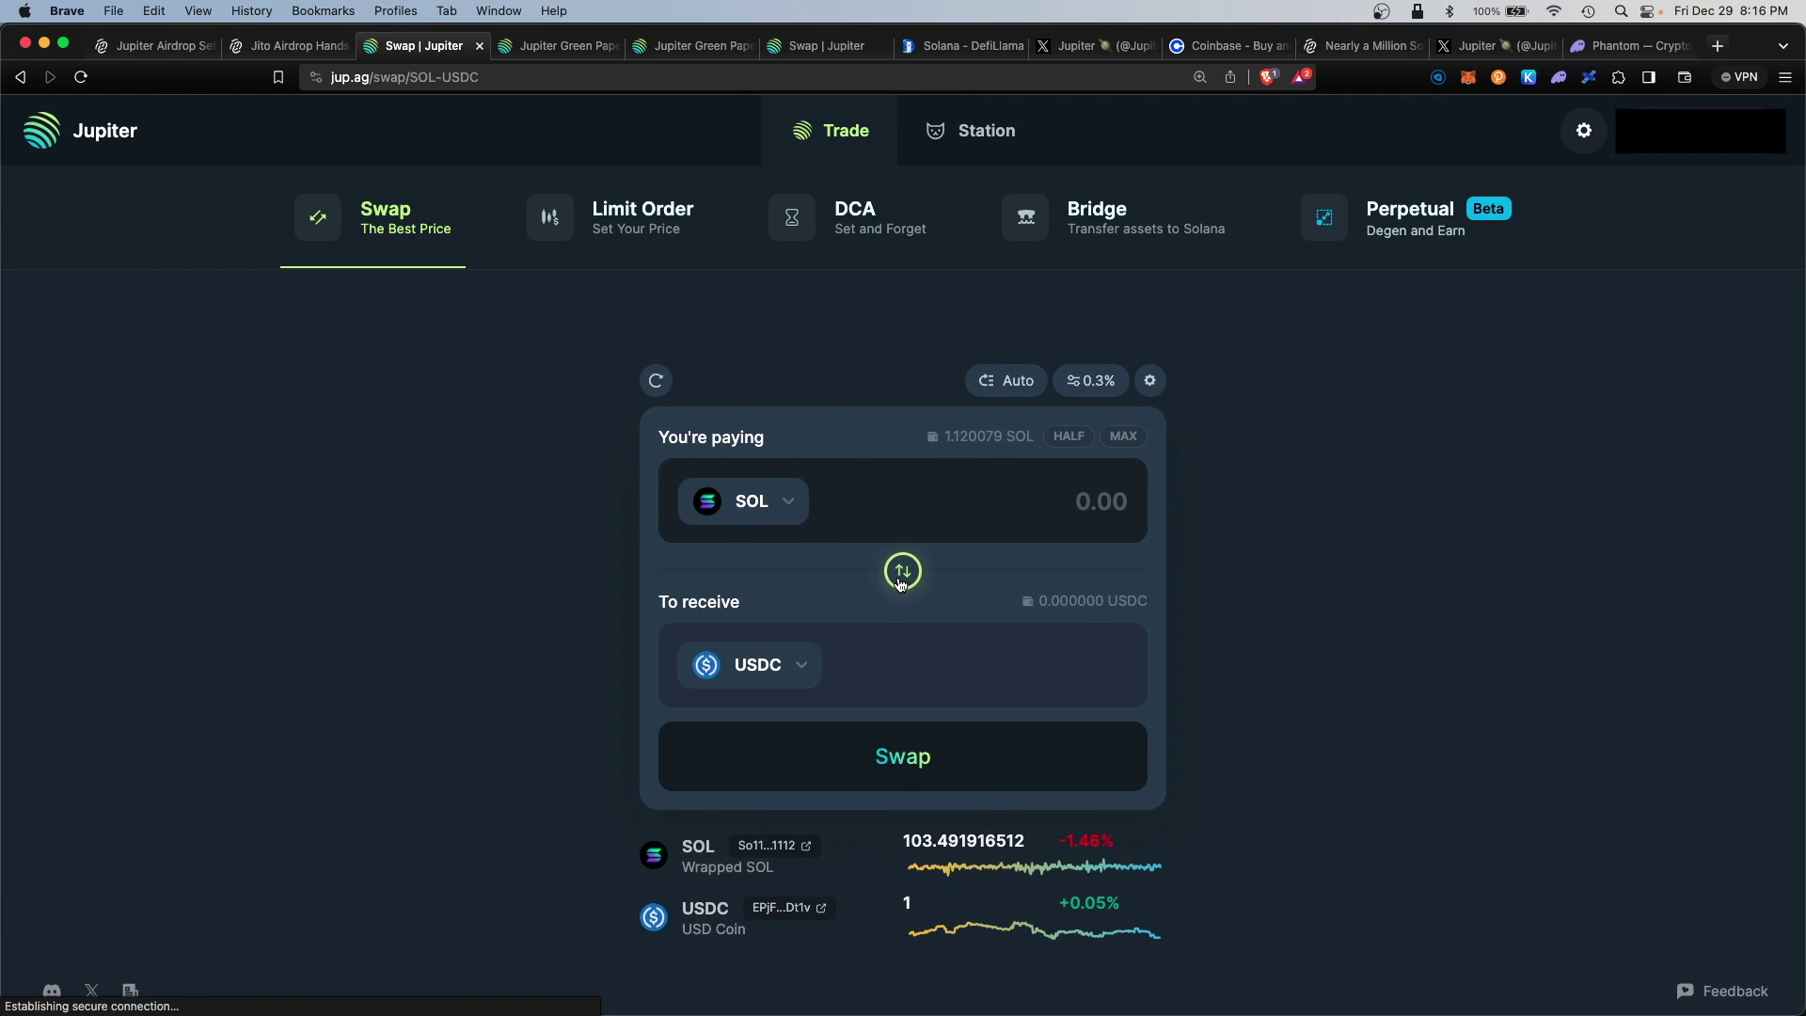
{"action": "left_click", "coordinate": [790, 682]}
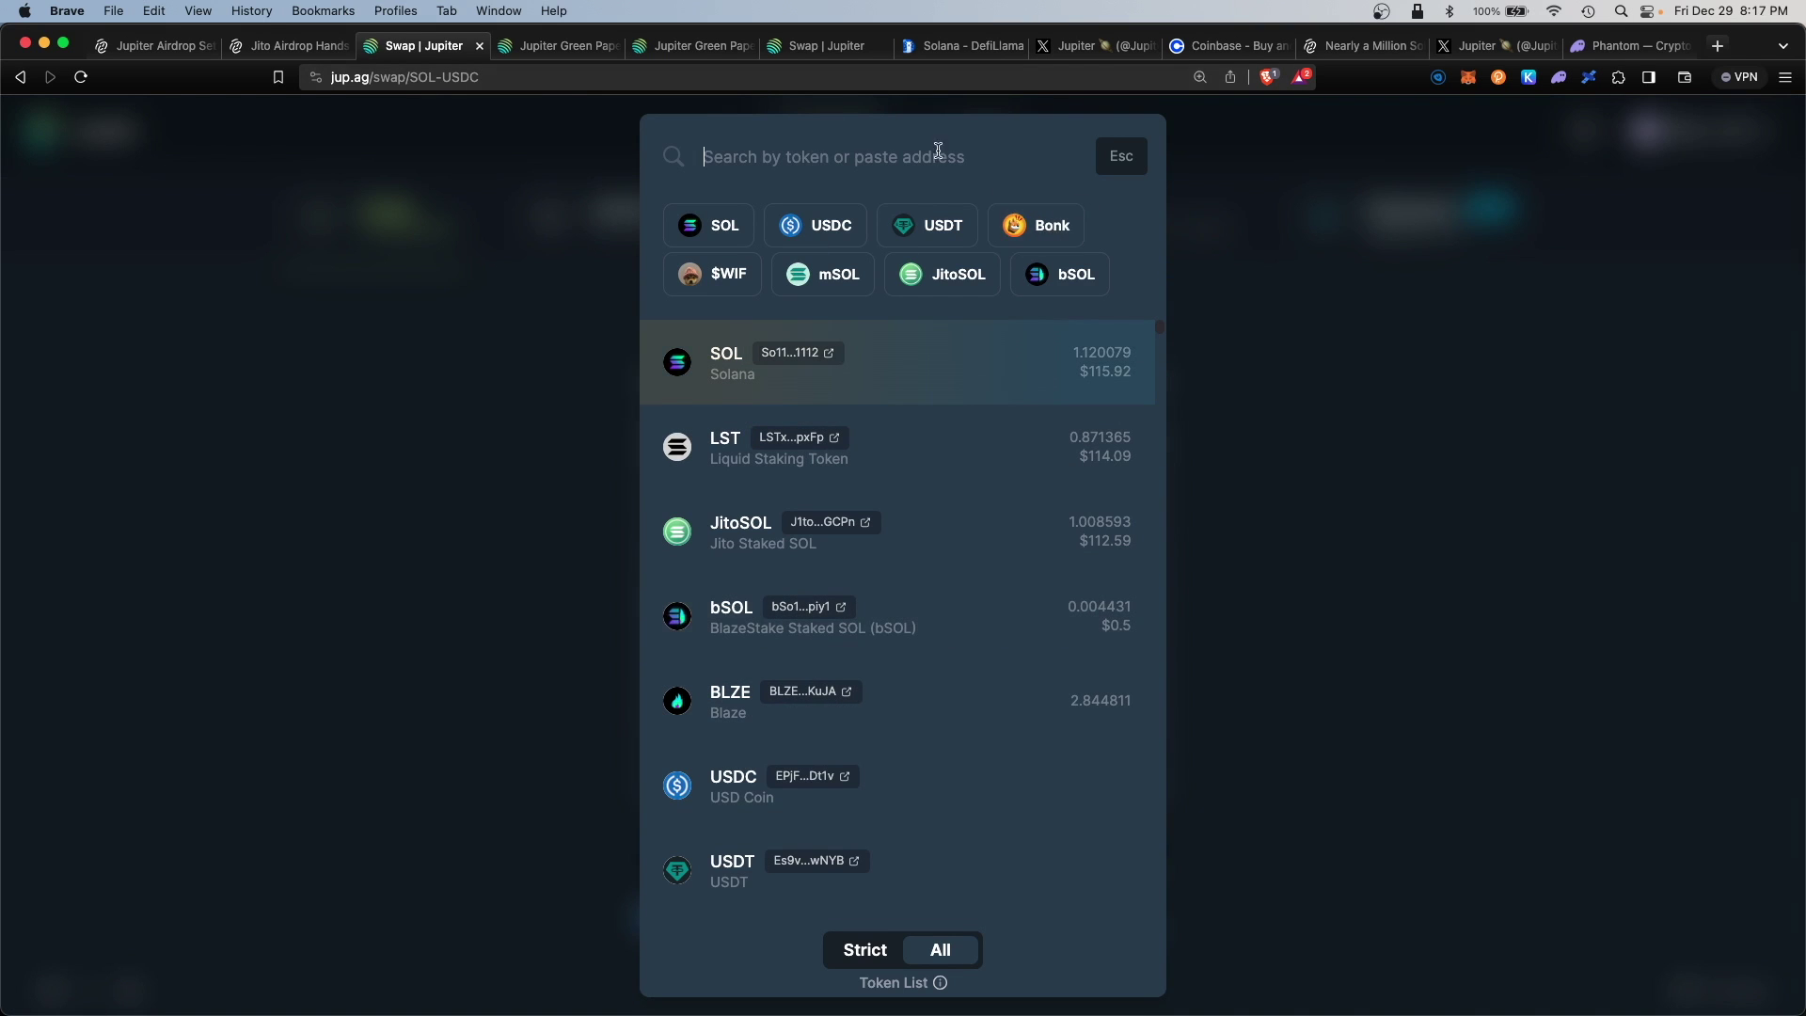
{"action": "left_click", "coordinate": [712, 273]}
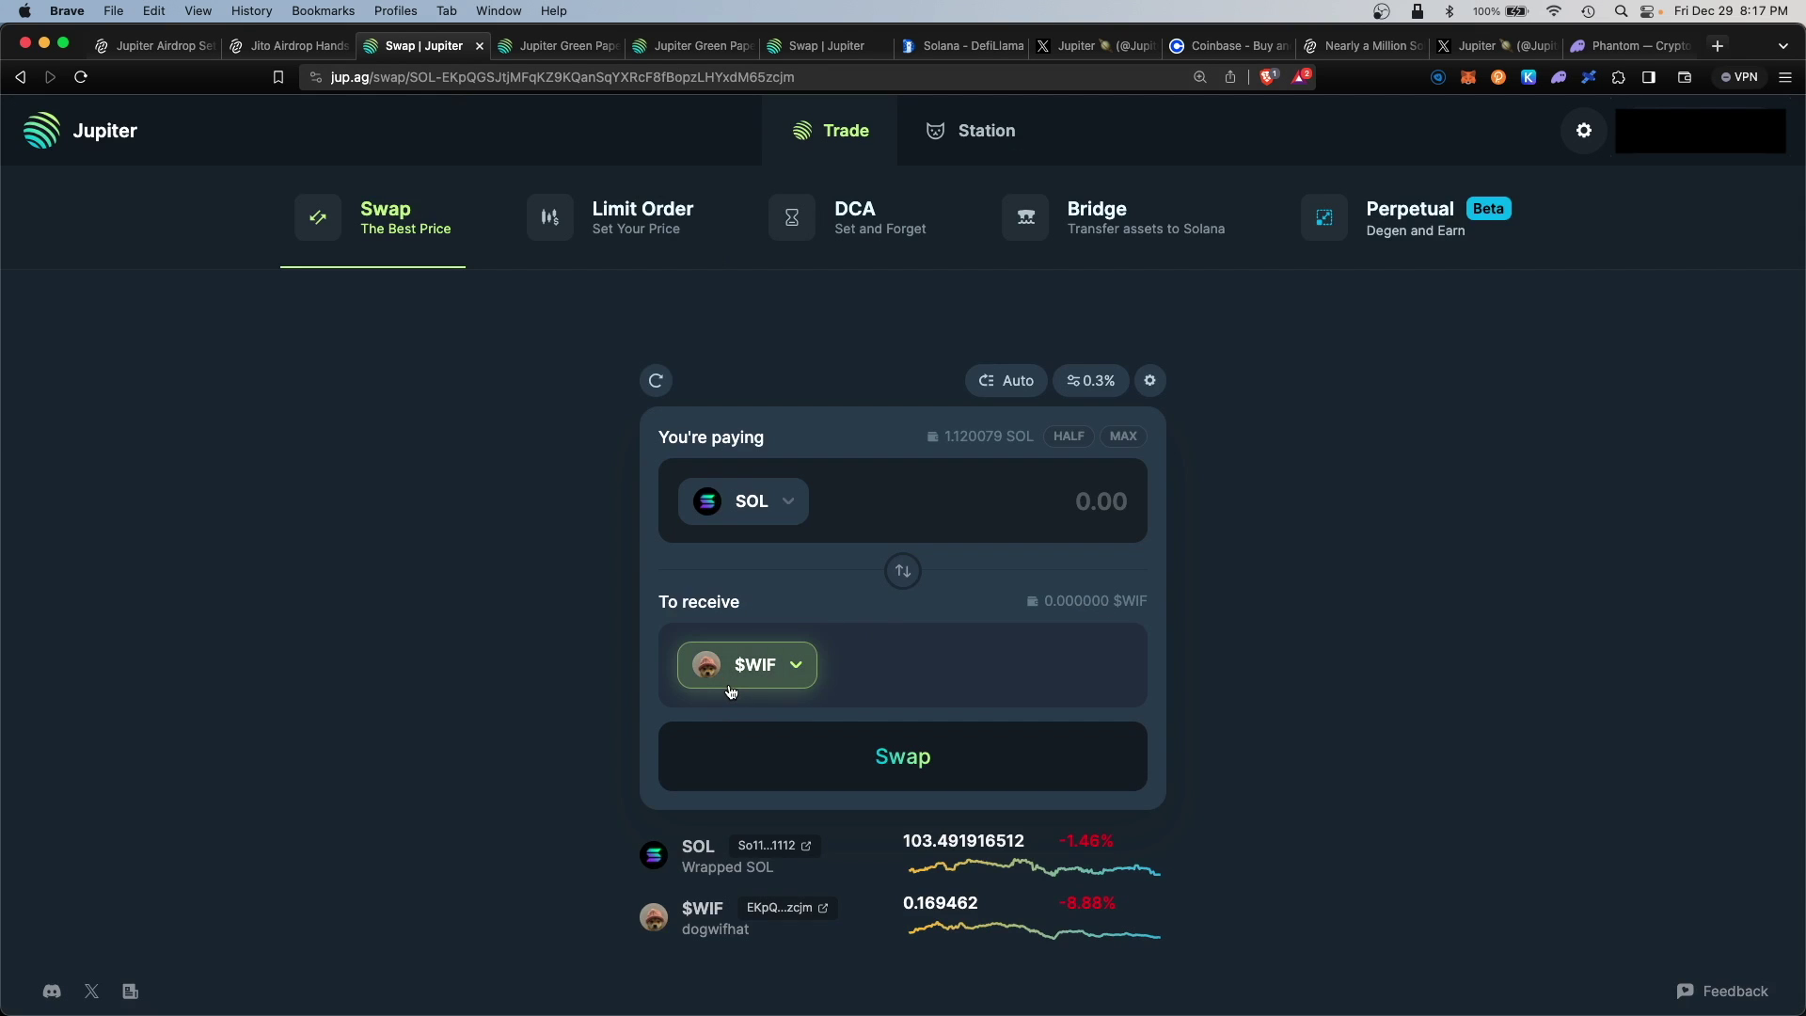
{"action": "left_click", "coordinate": [1110, 511]}
{"action": "type", "text": "0.10"}
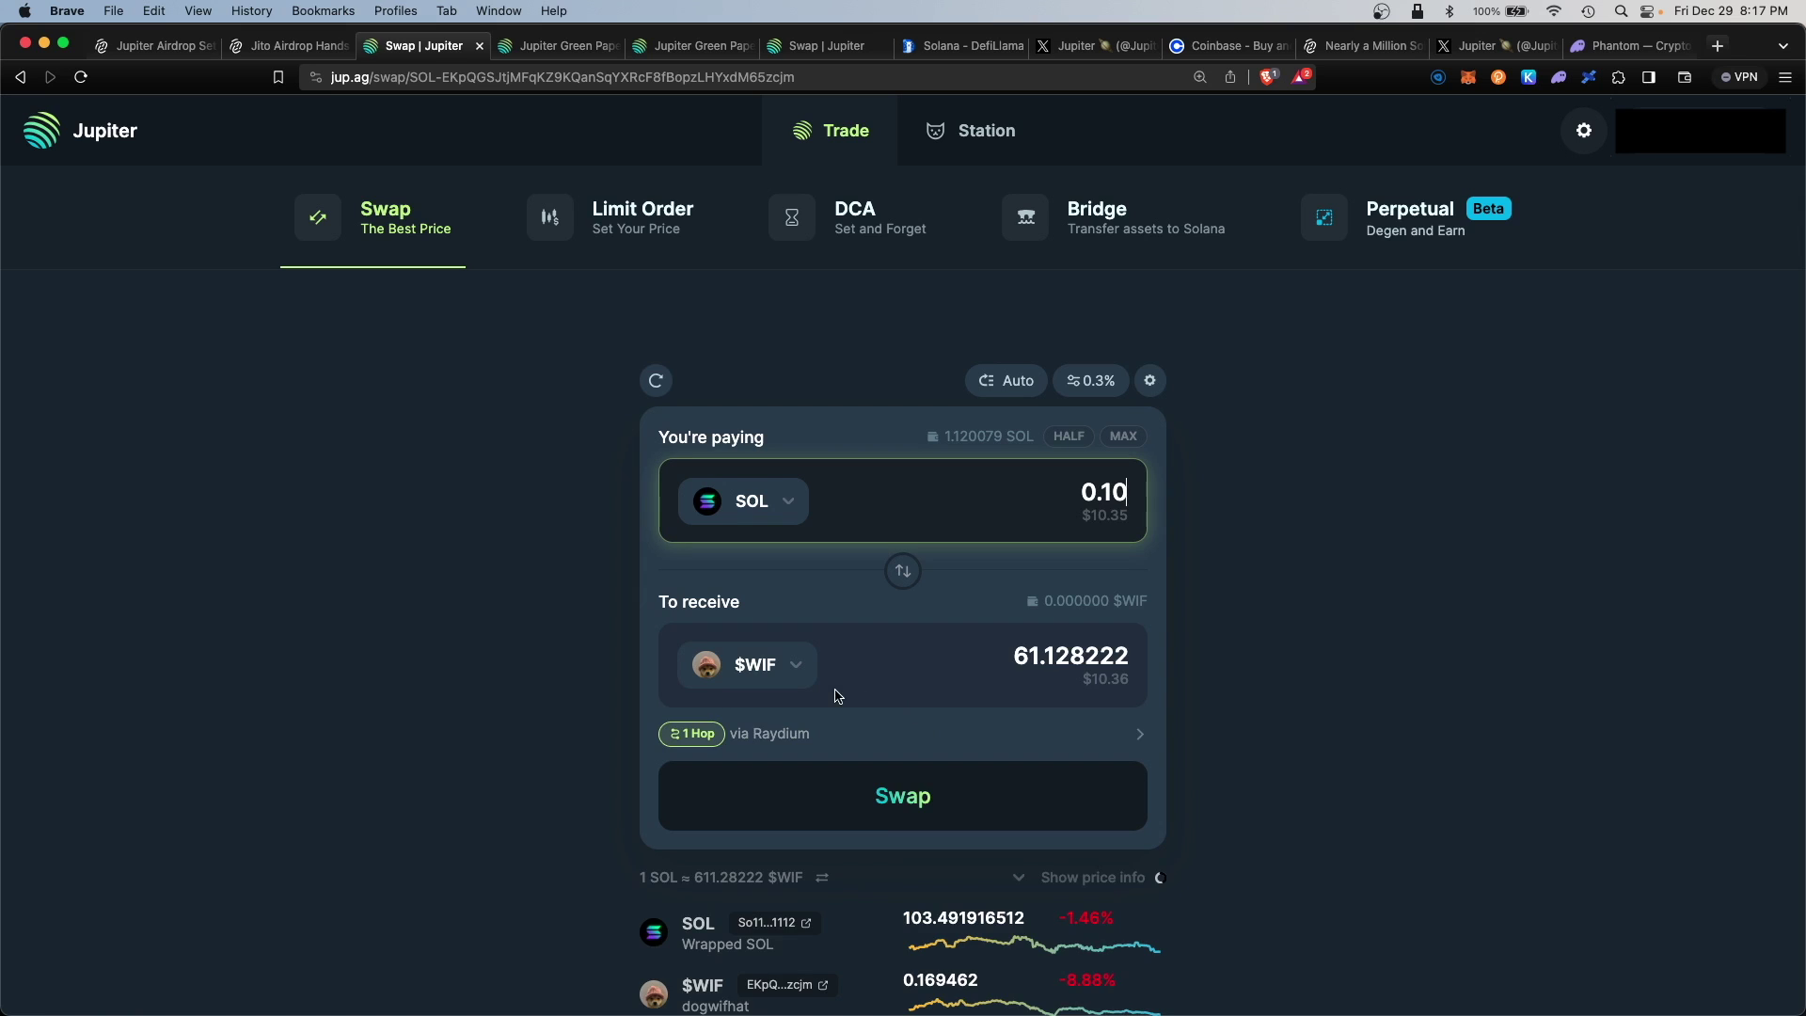
{"action": "left_click", "coordinate": [886, 786]}
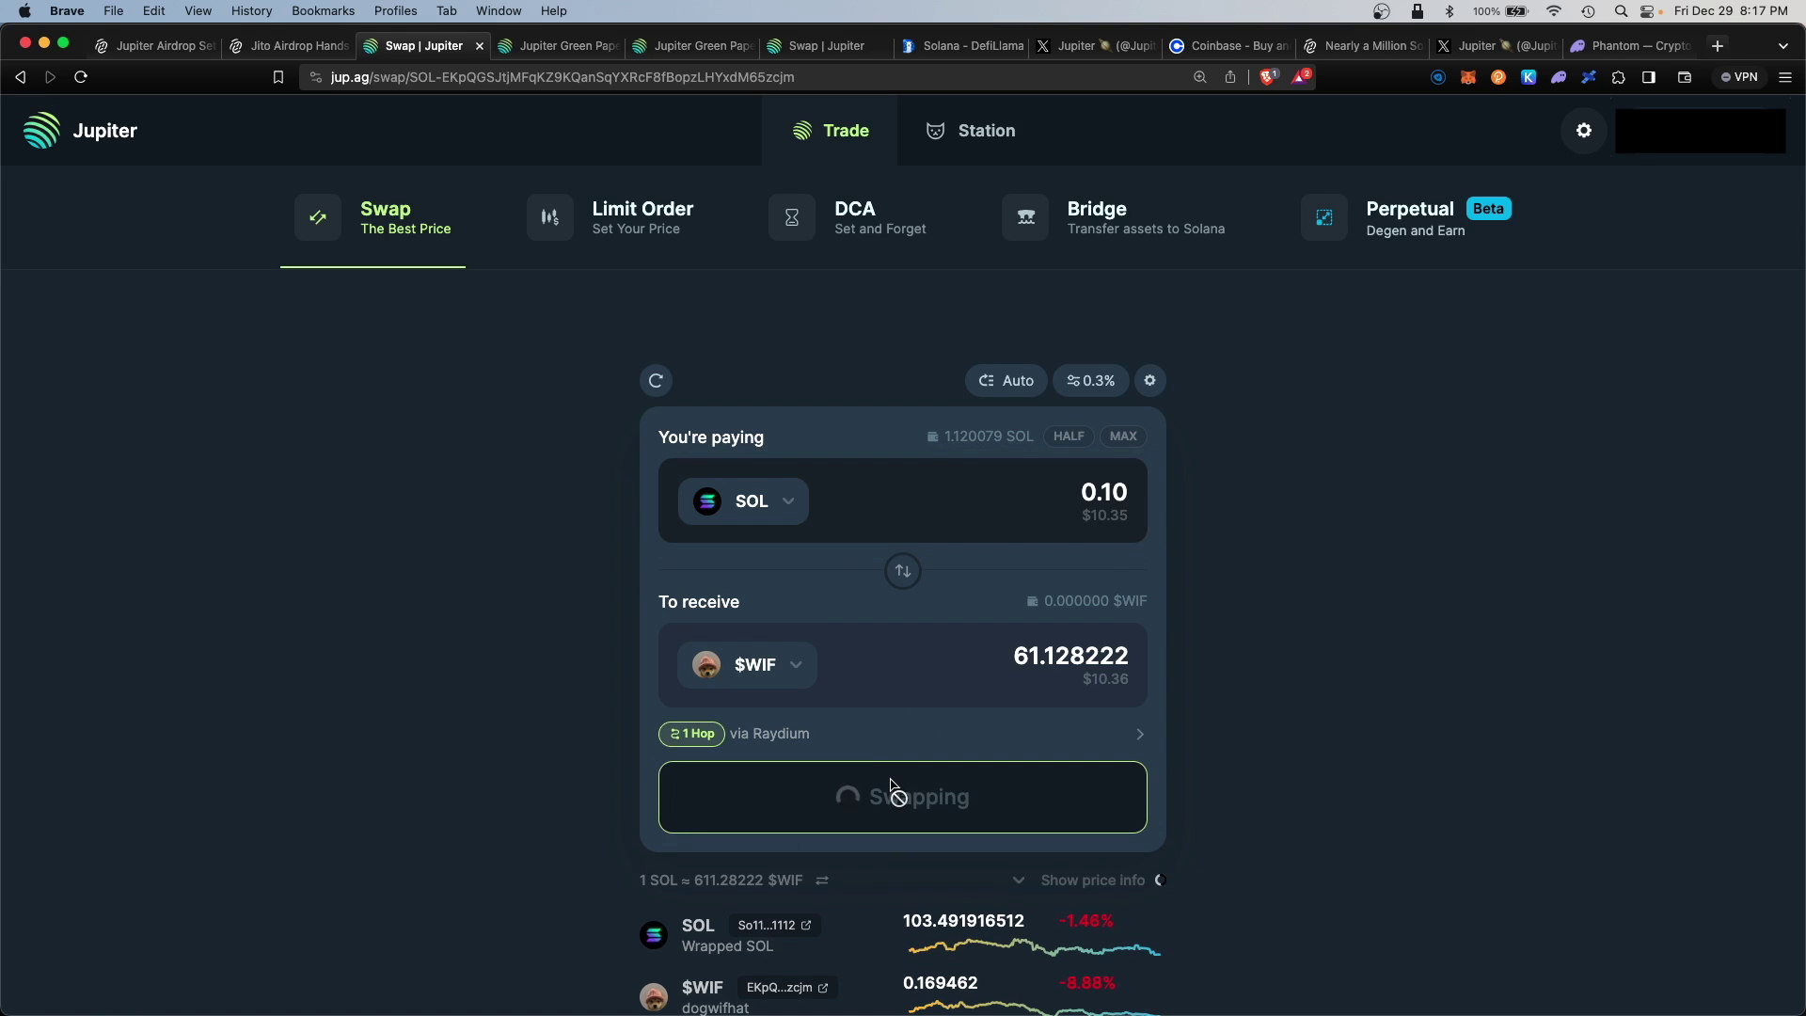
{"action": "left_click", "coordinate": [1727, 583]}
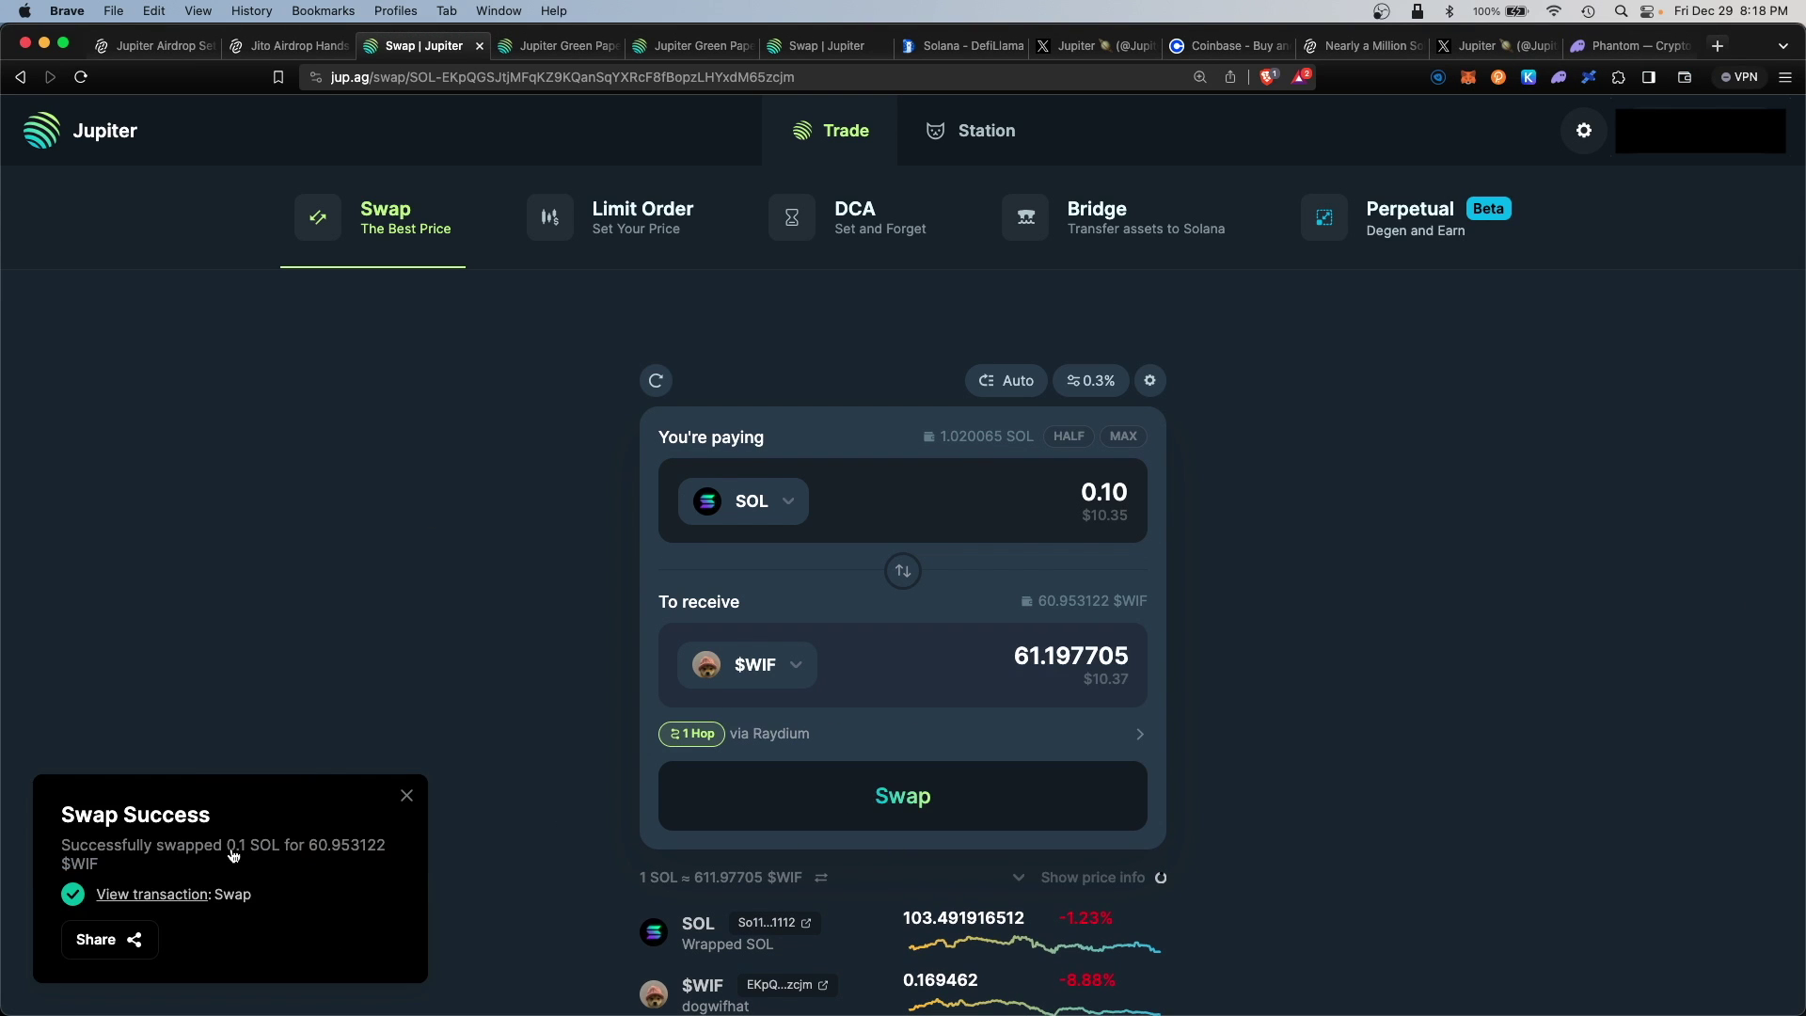
Check the updated wallet balances, then swap 0.20 SOL for USDC and approve it.
{"action": "left_click", "coordinate": [1559, 77]}
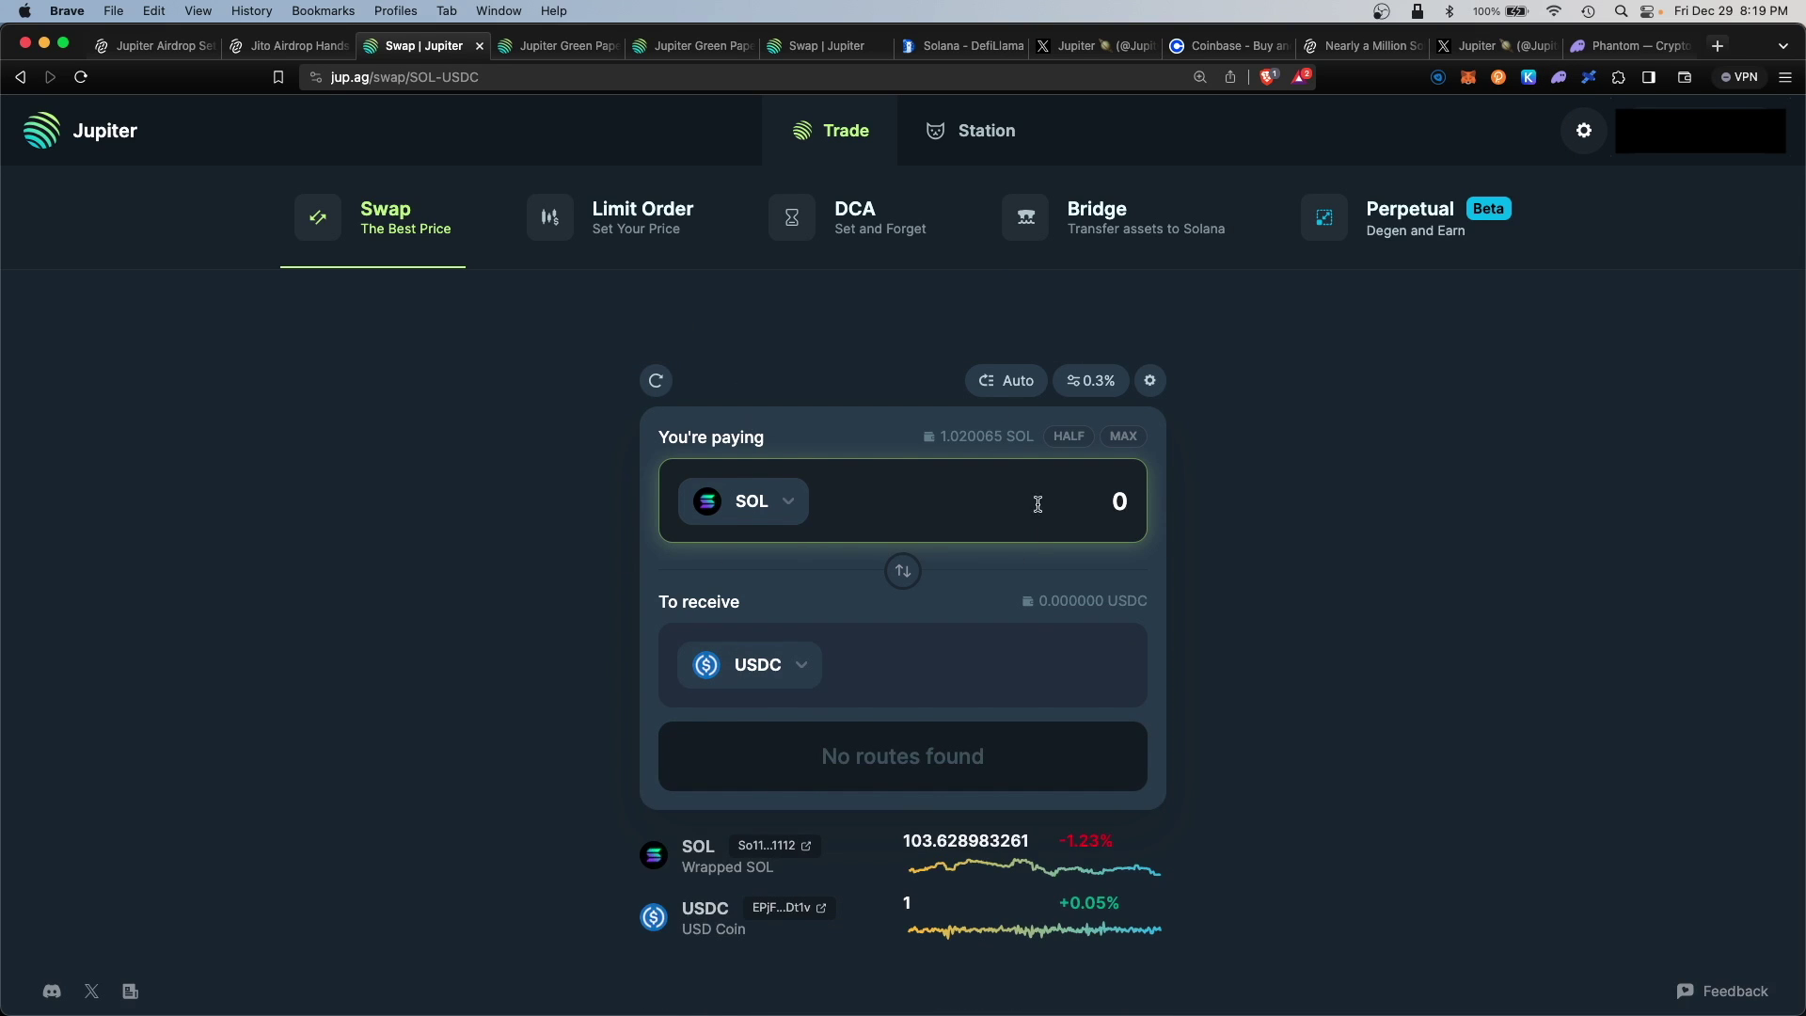
{"action": "type", "text": ".20"}
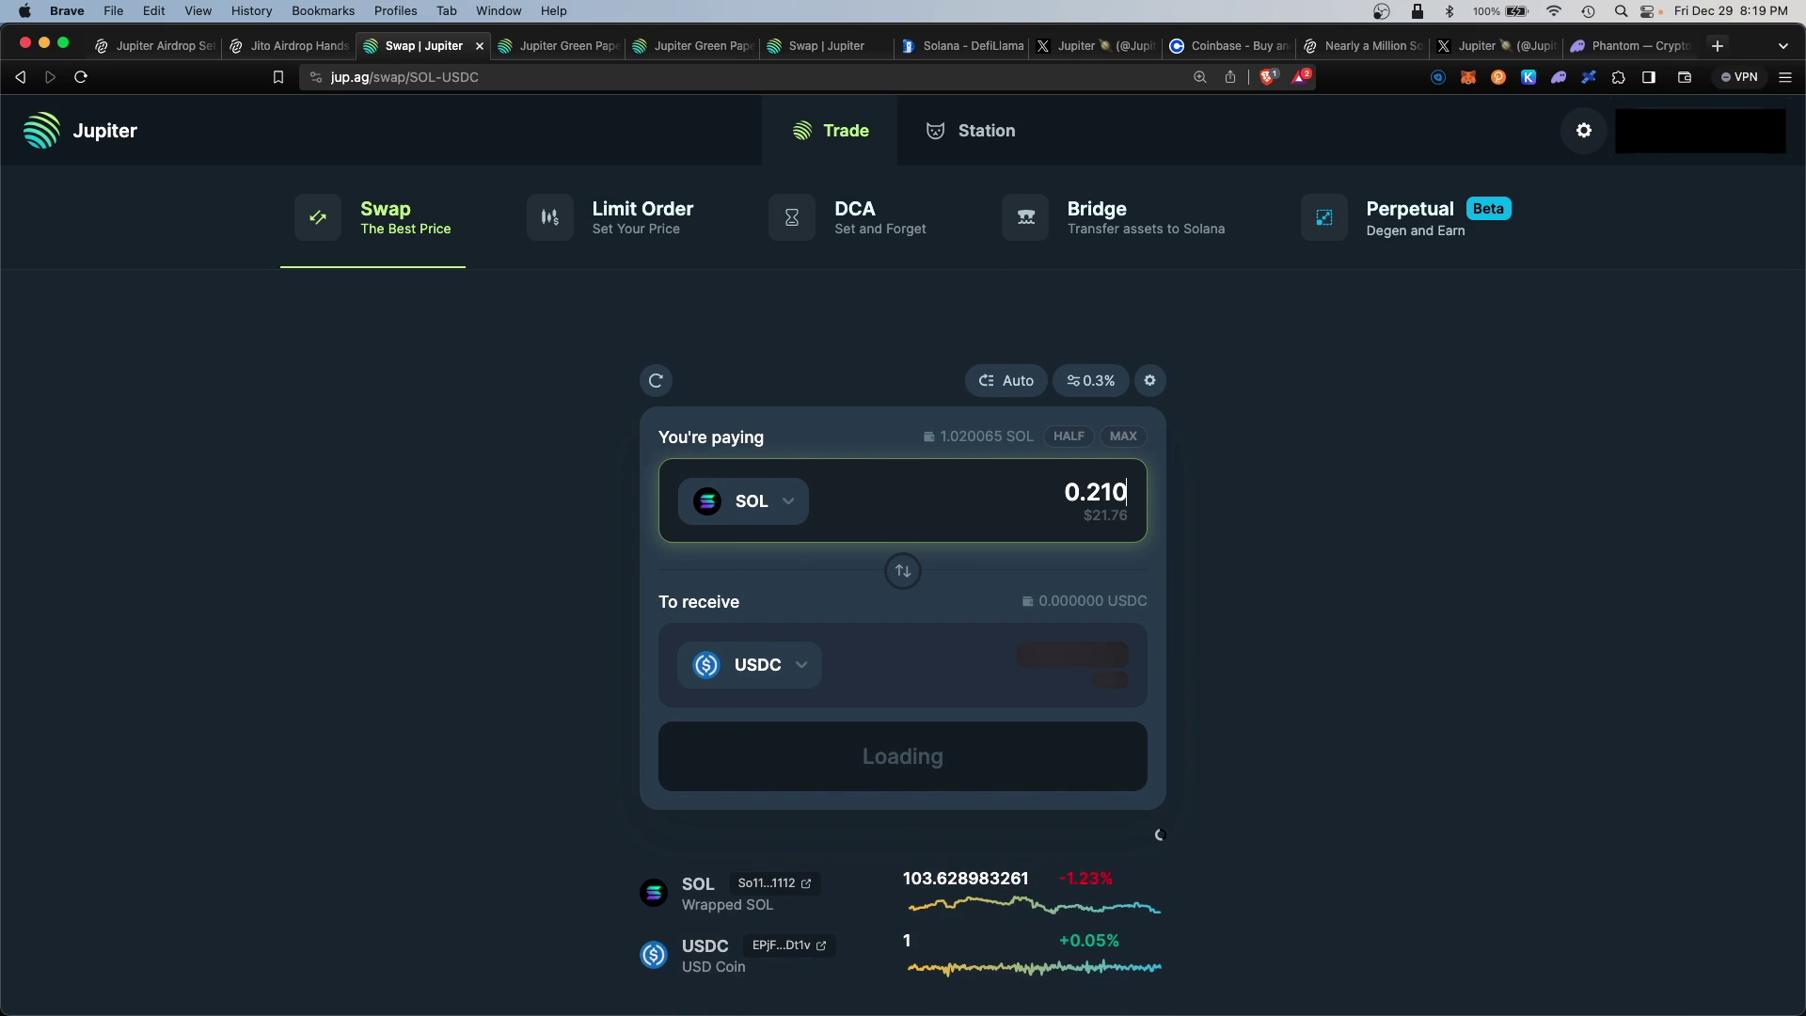
{"action": "left_click", "coordinate": [896, 793]}
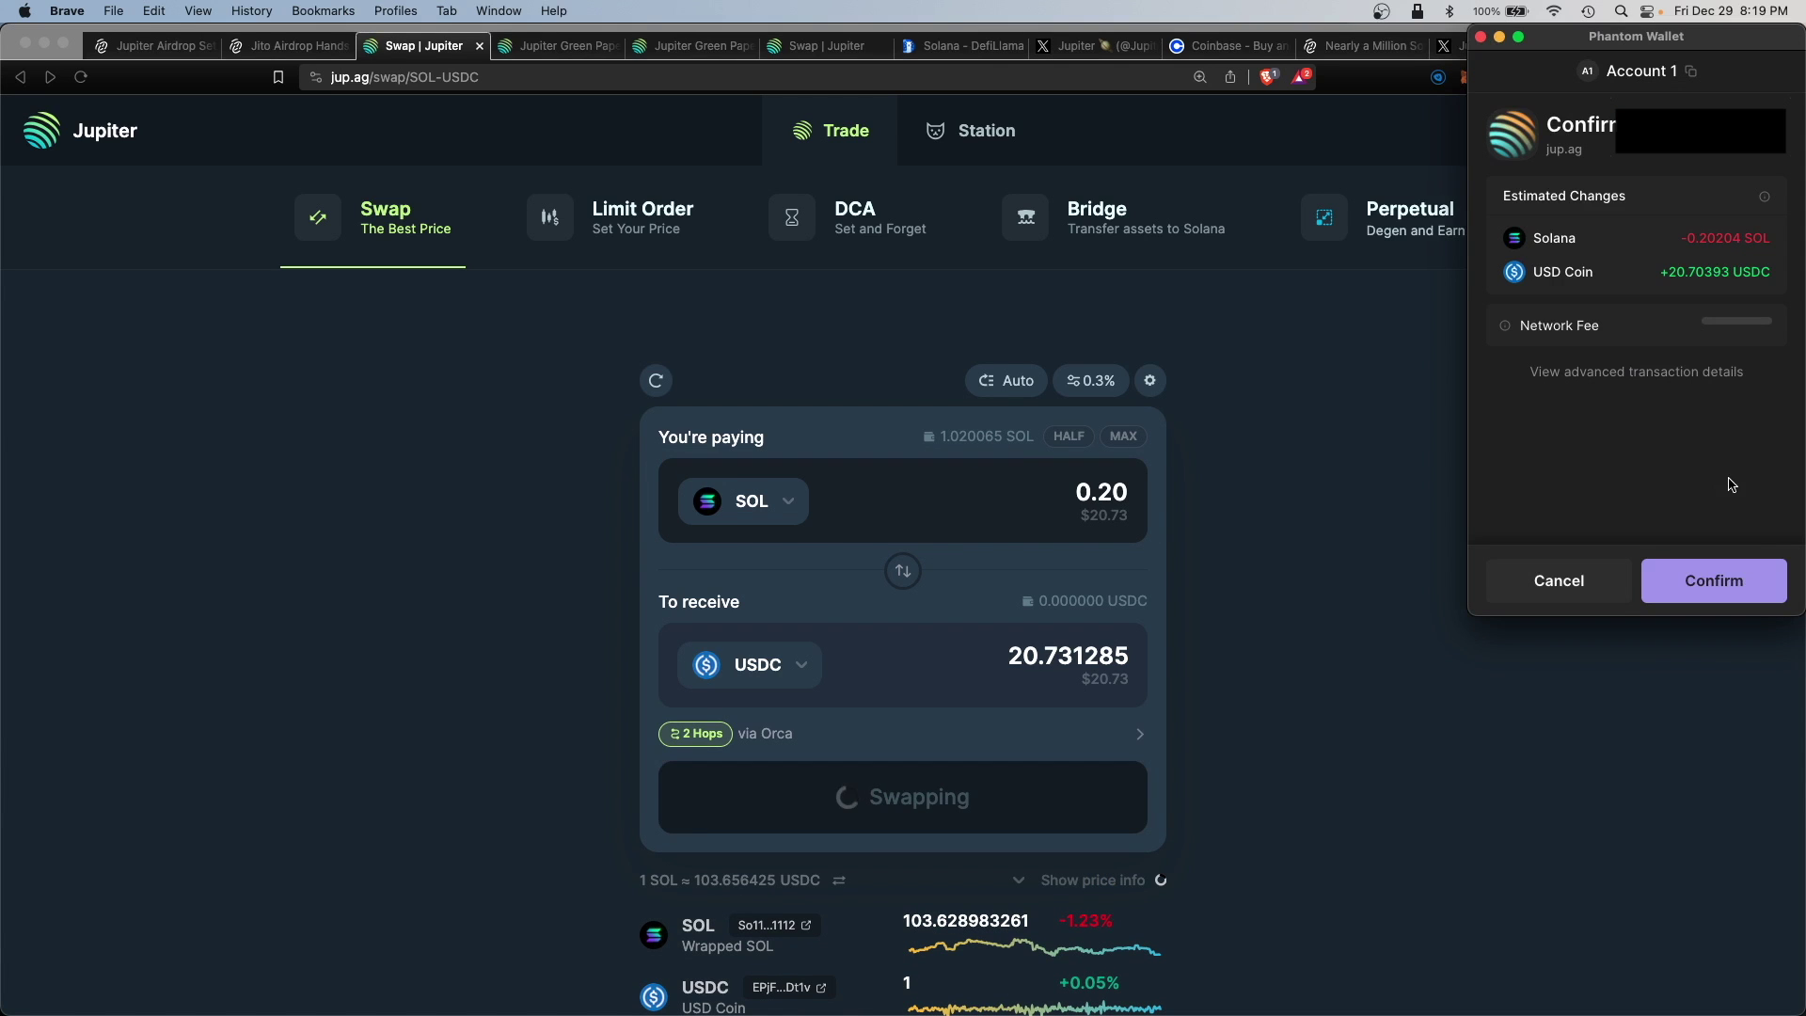
{"action": "left_click", "coordinate": [1746, 569]}
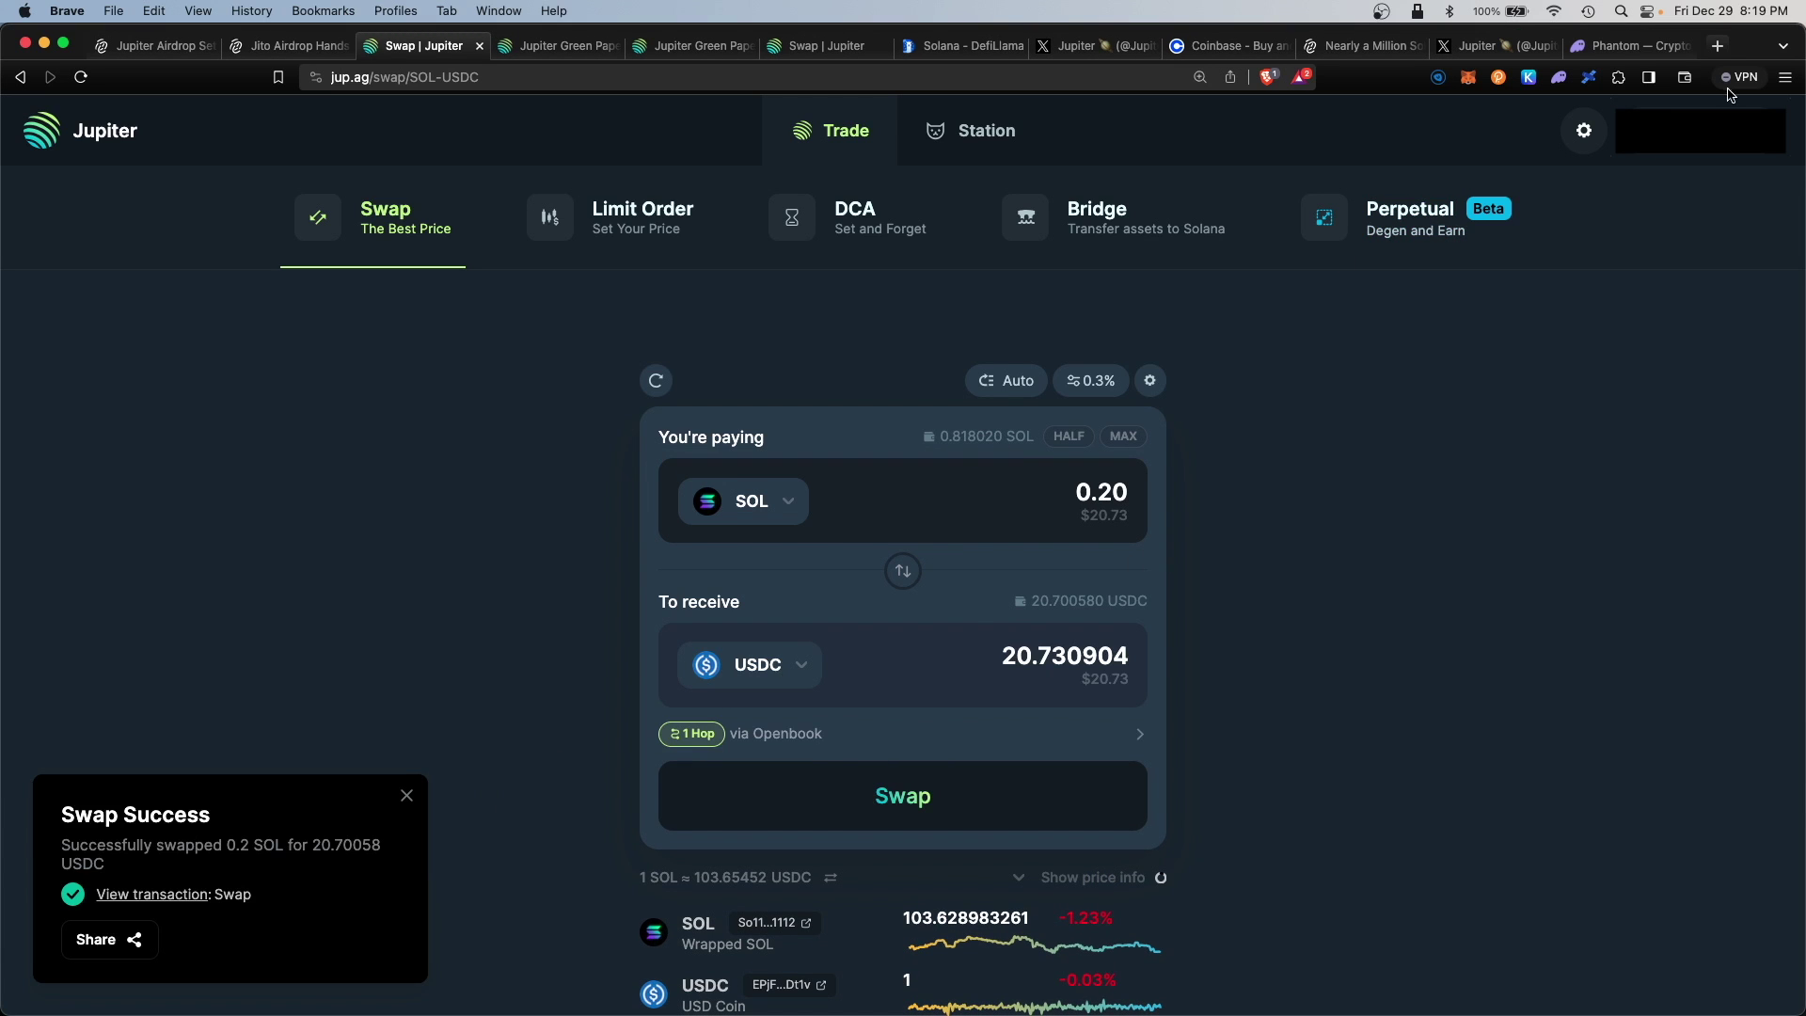
{"action": "left_click", "coordinate": [652, 209]}
Place a limit order selling 10 USDC for SOL at a rate of 100 USDC, approved in Phantom.
{"action": "left_click", "coordinate": [1386, 686]}
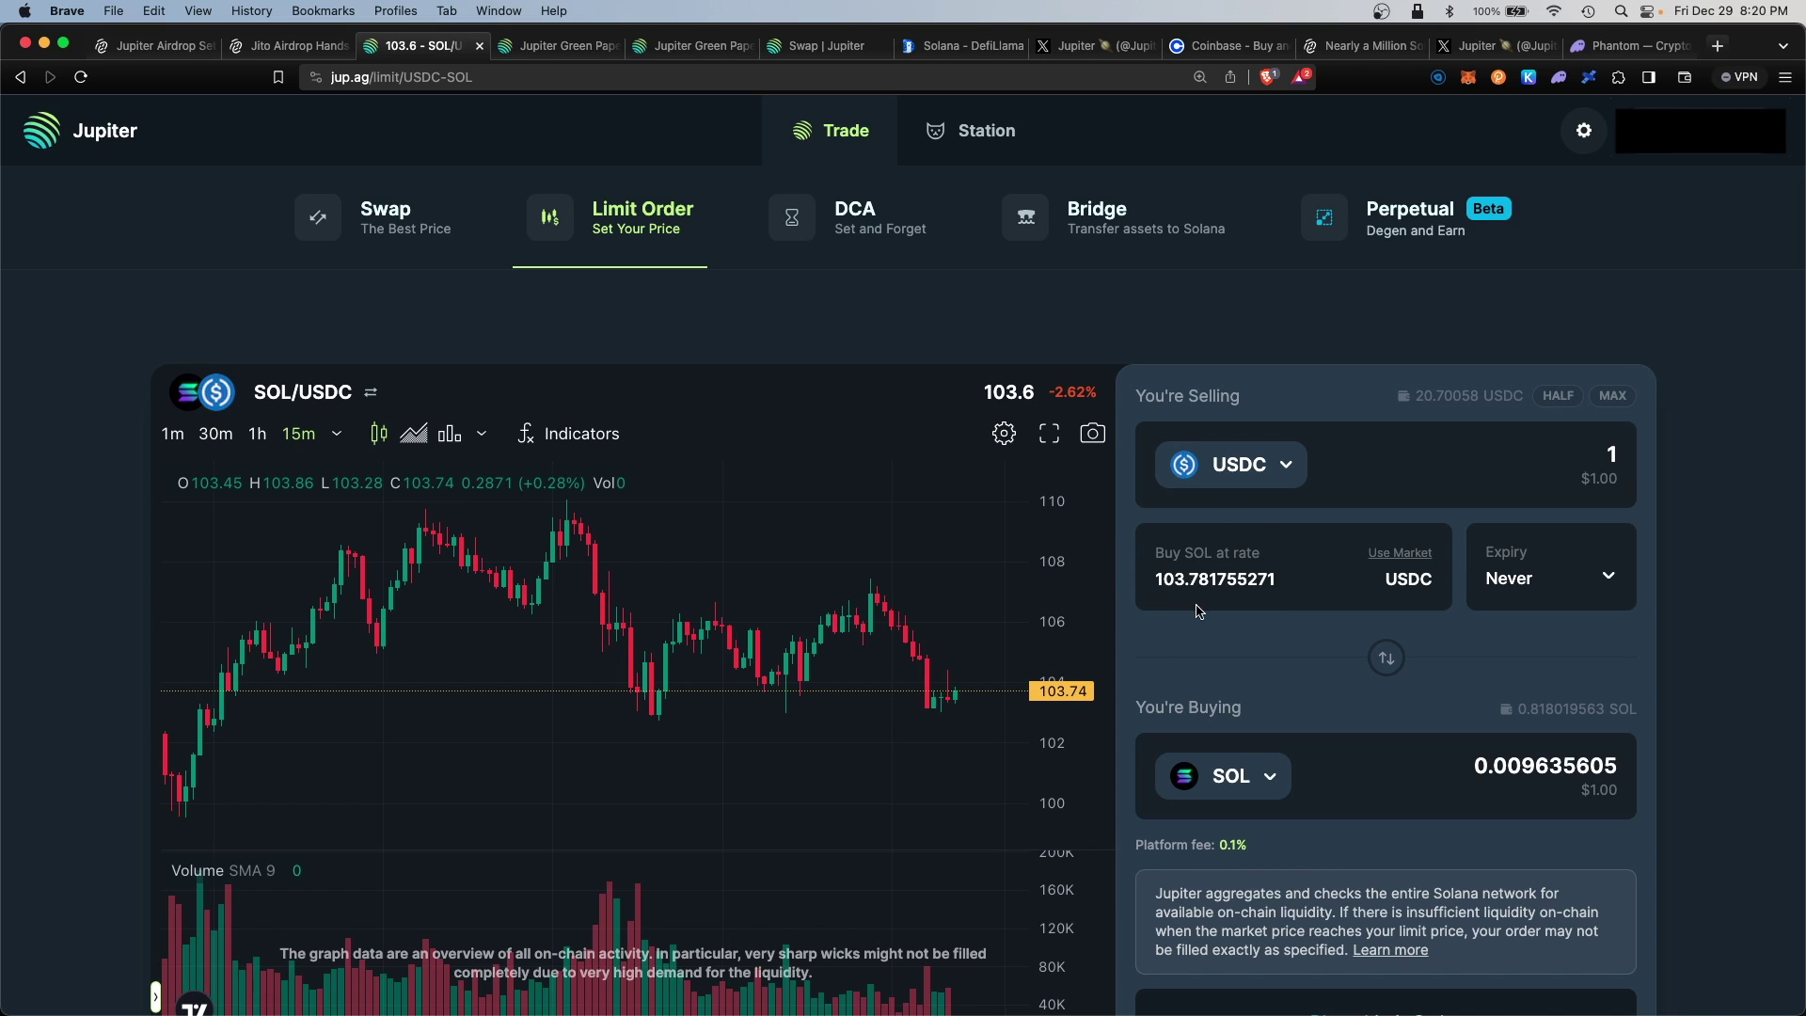
{"action": "left_click", "coordinate": [1562, 475]}
{"action": "type", "text": "0"}
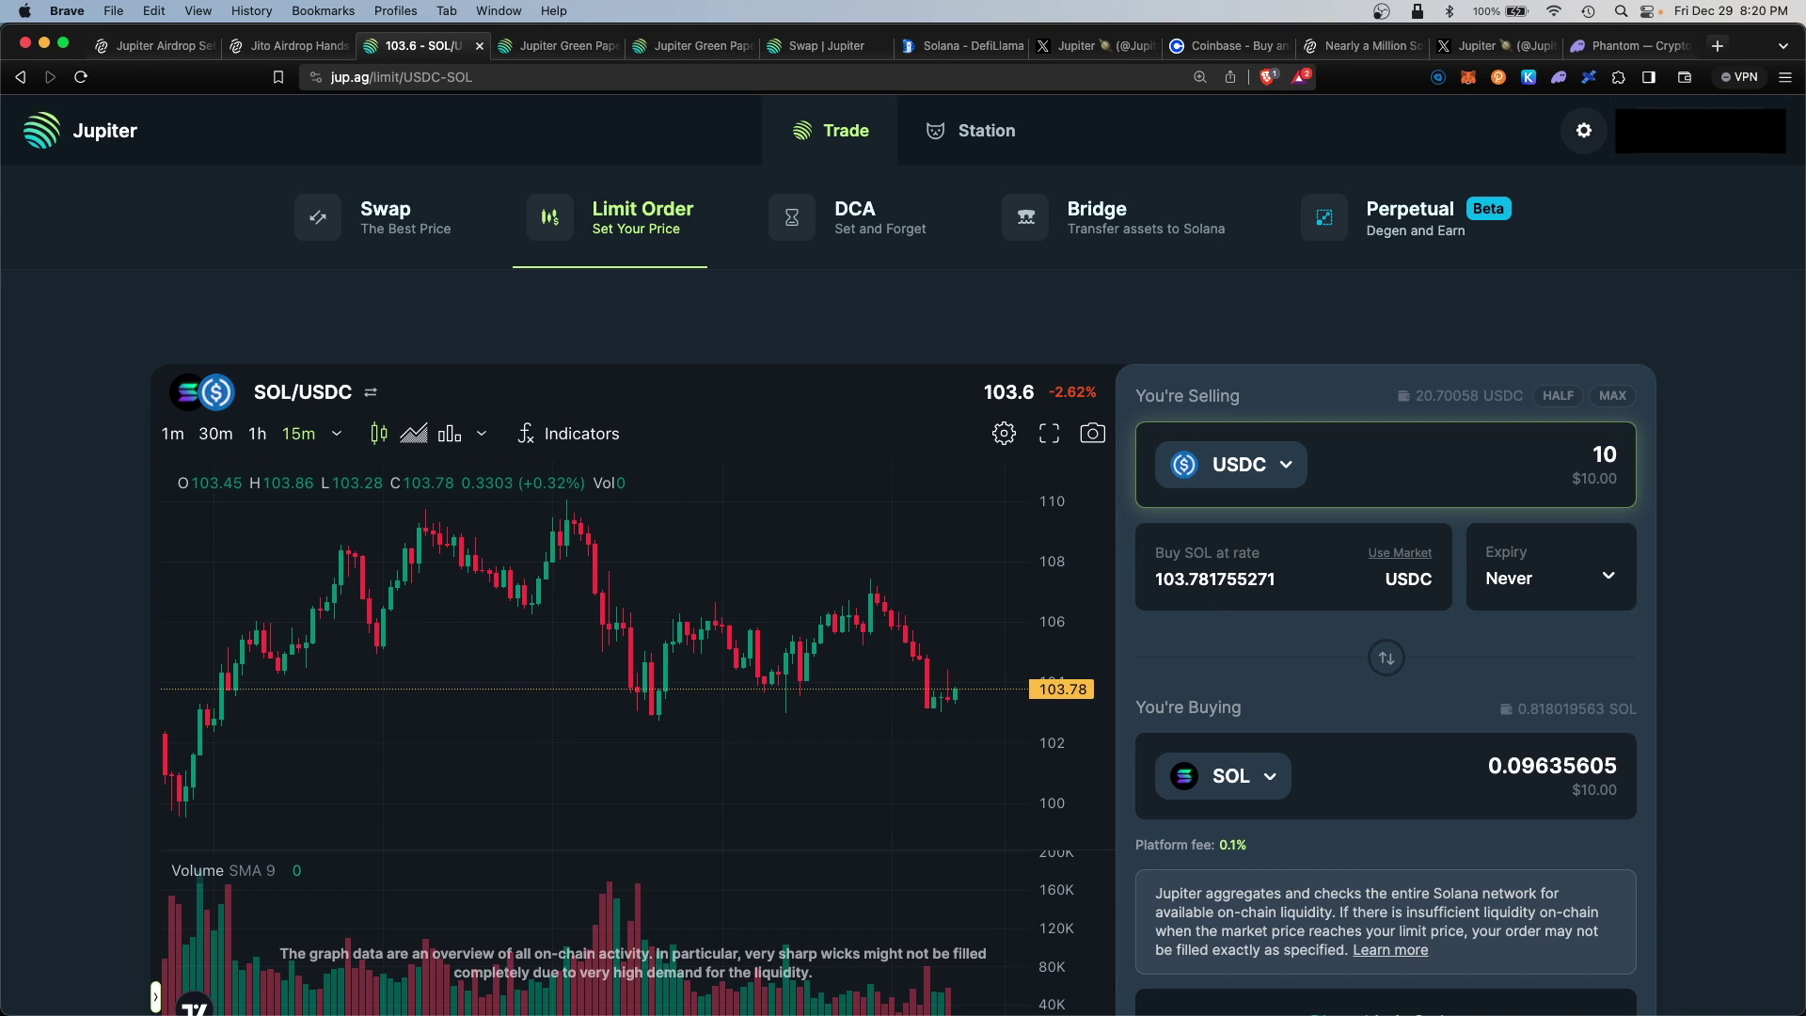
{"action": "left_click", "coordinate": [1271, 552]}
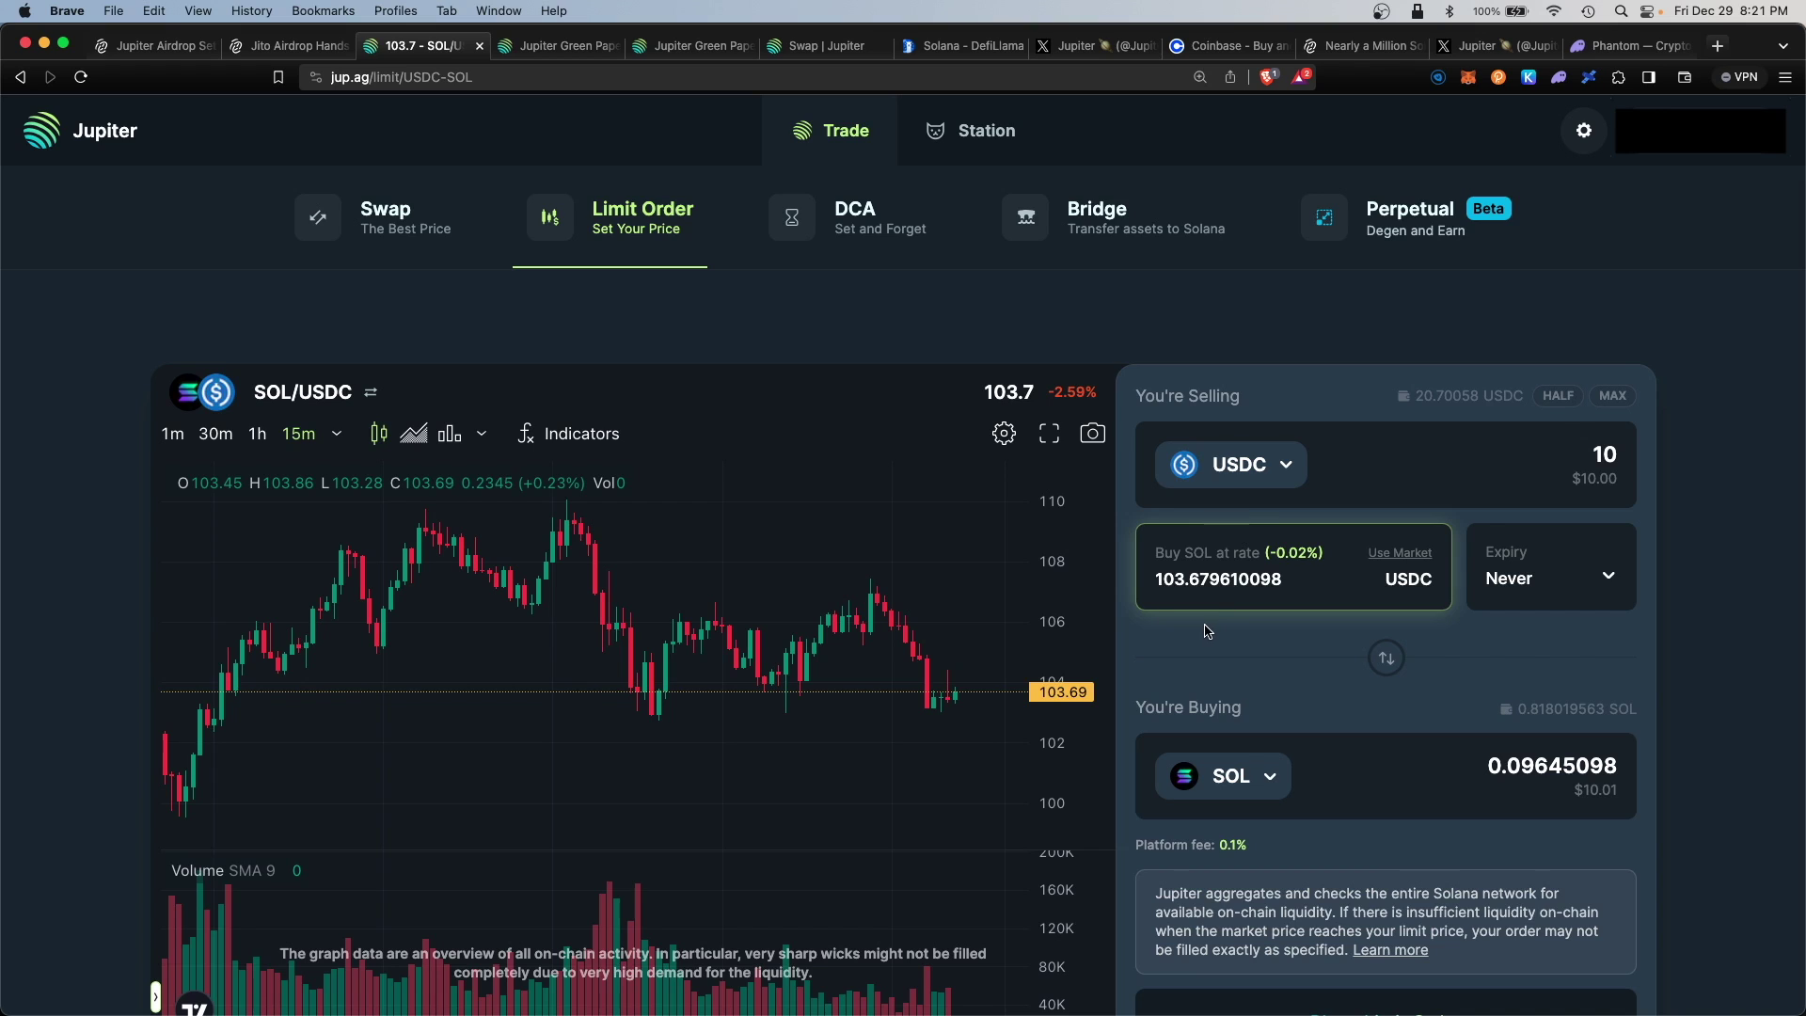
{"action": "double_click", "coordinate": [1178, 582]}
{"action": "type", "text": "100"}
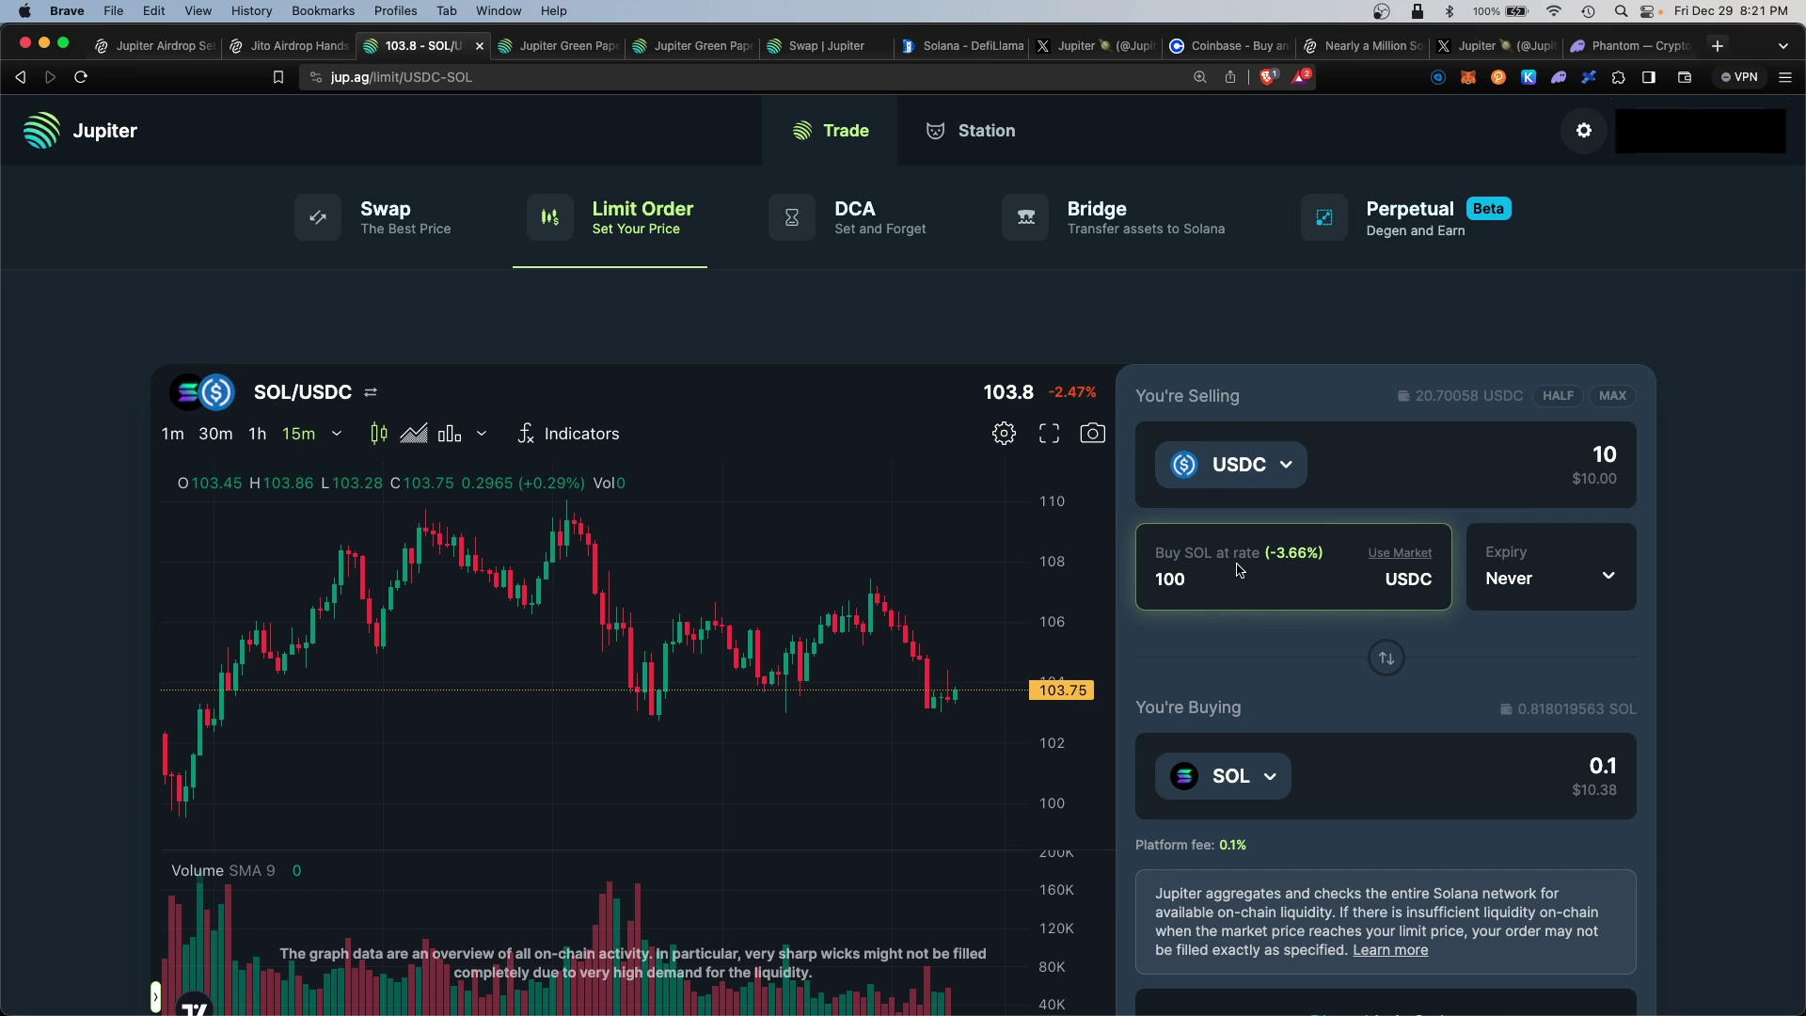
{"action": "scroll", "coordinate": [1687, 264], "scroll_direction": "down", "scroll_amount": 2}
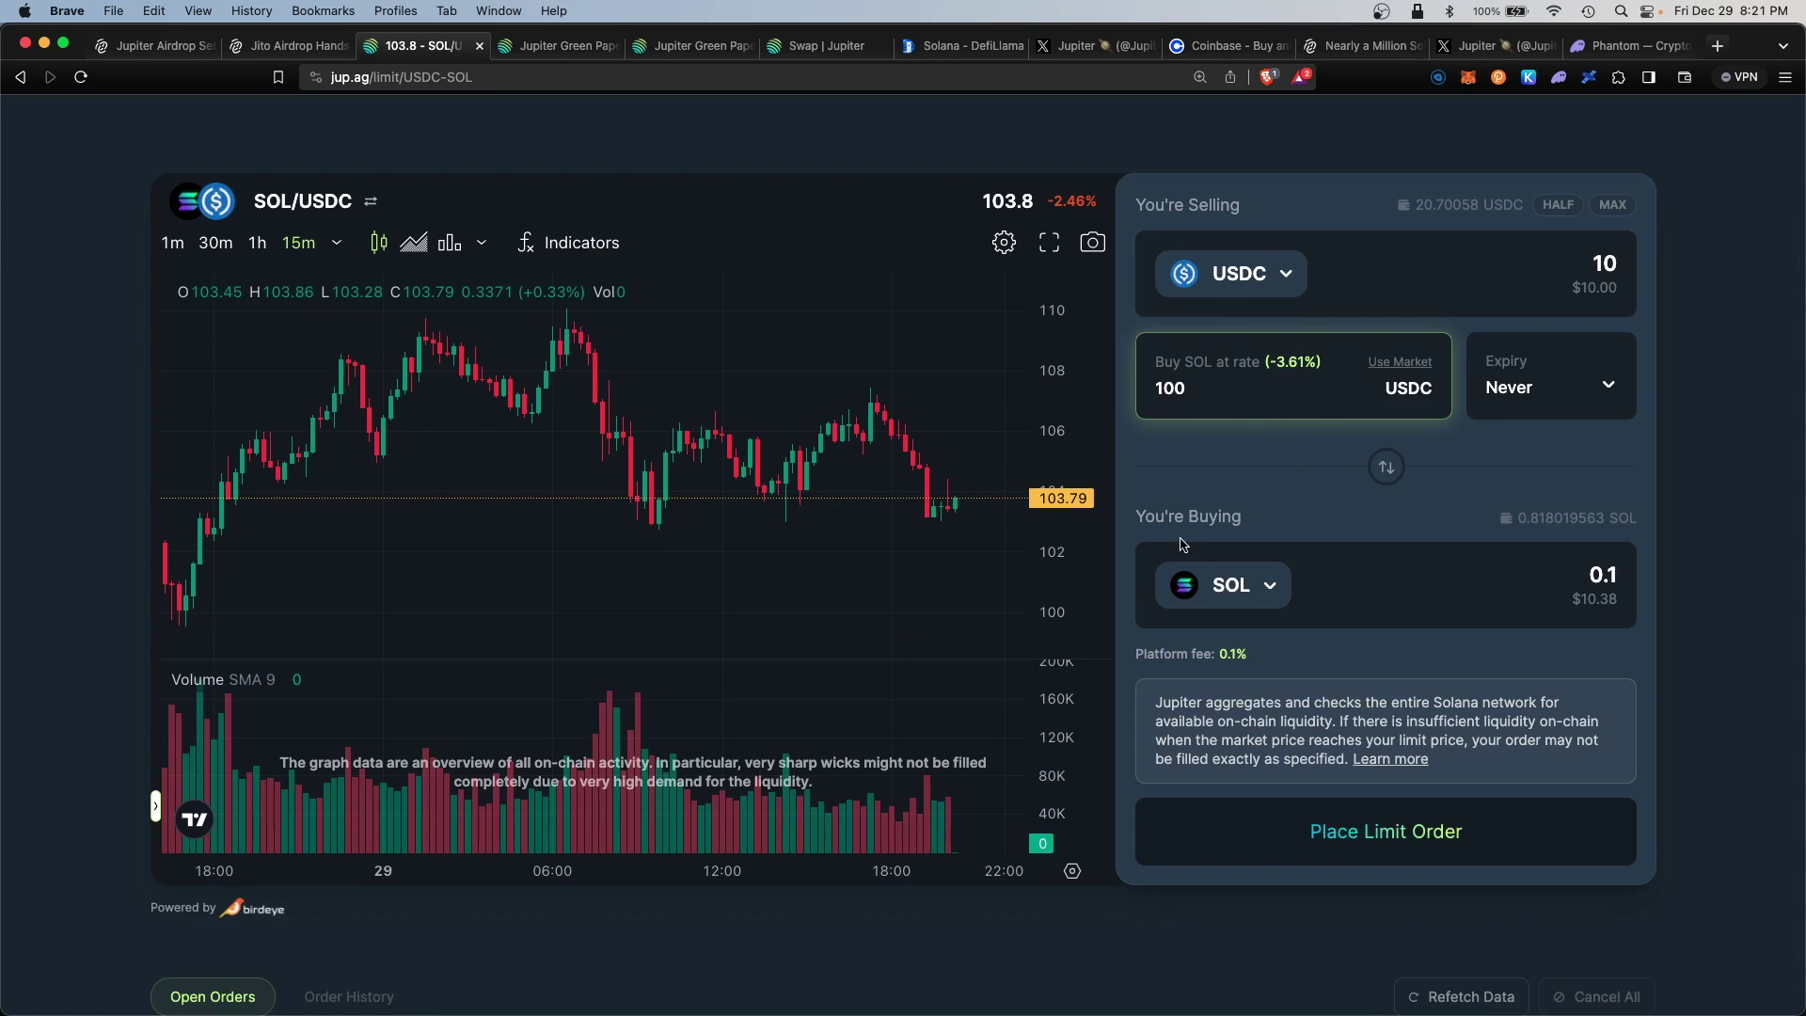
{"action": "left_click", "coordinate": [1430, 851]}
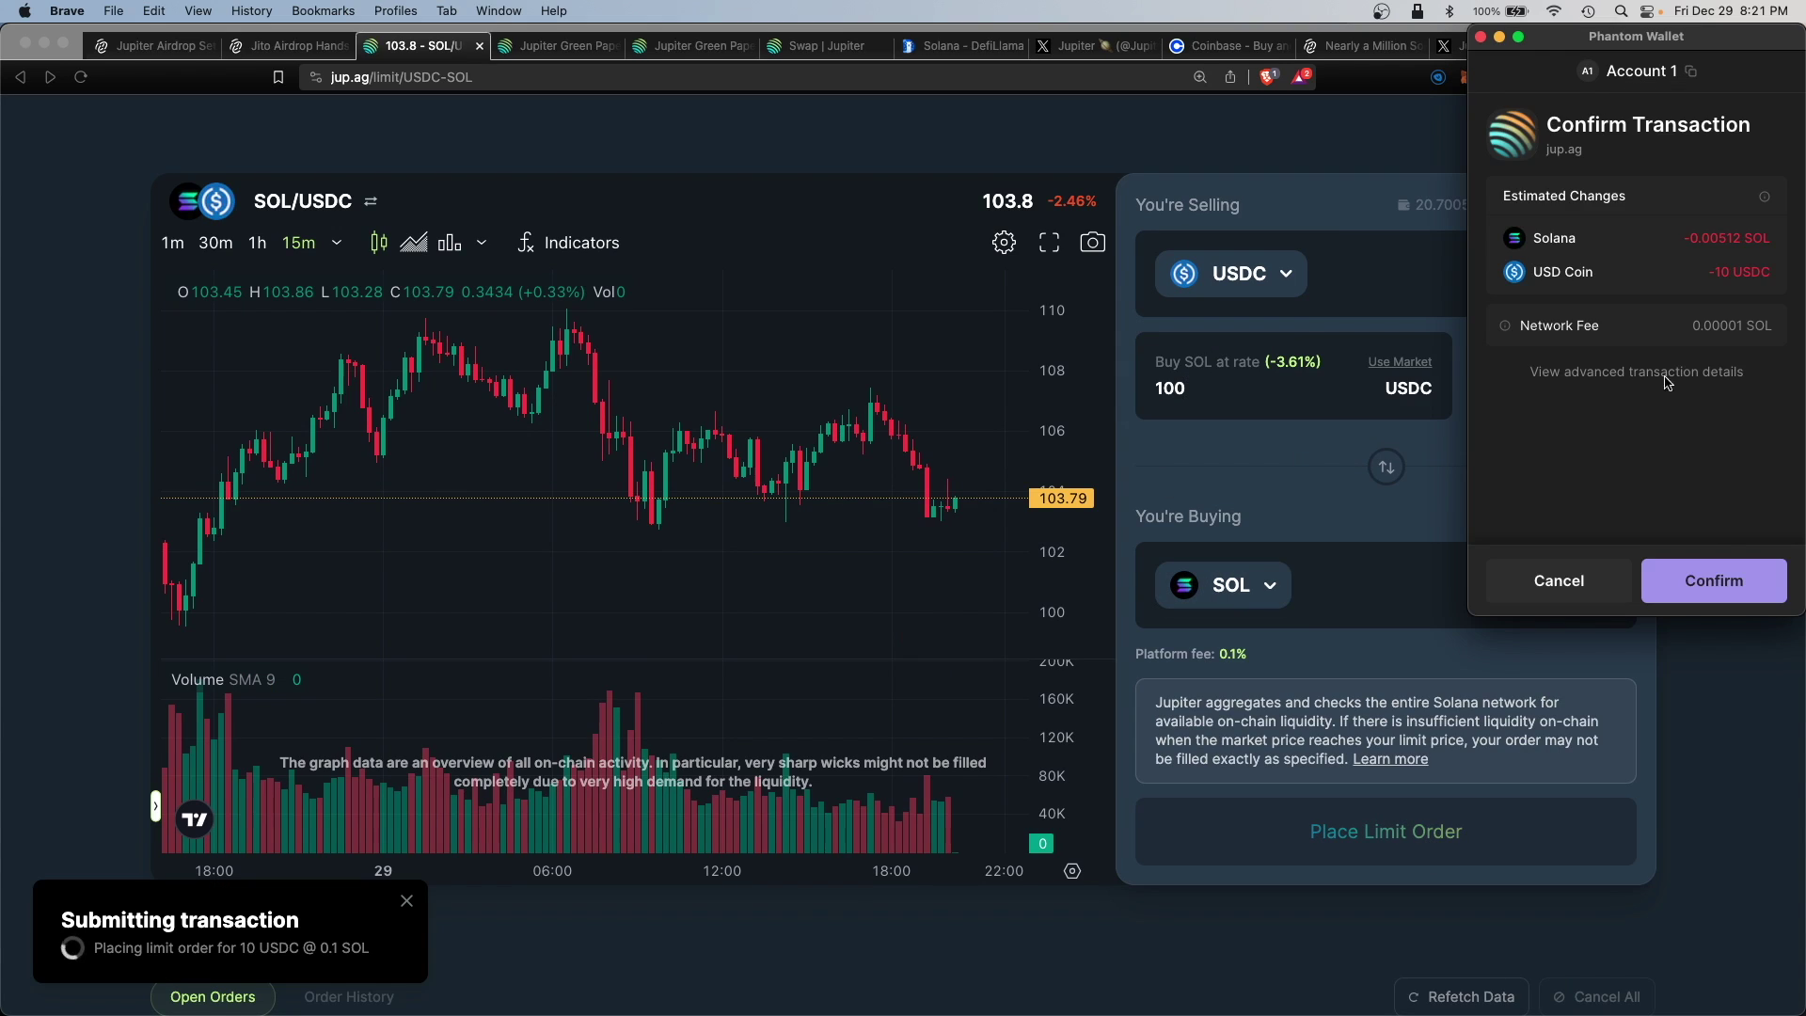
{"action": "left_click", "coordinate": [1722, 583]}
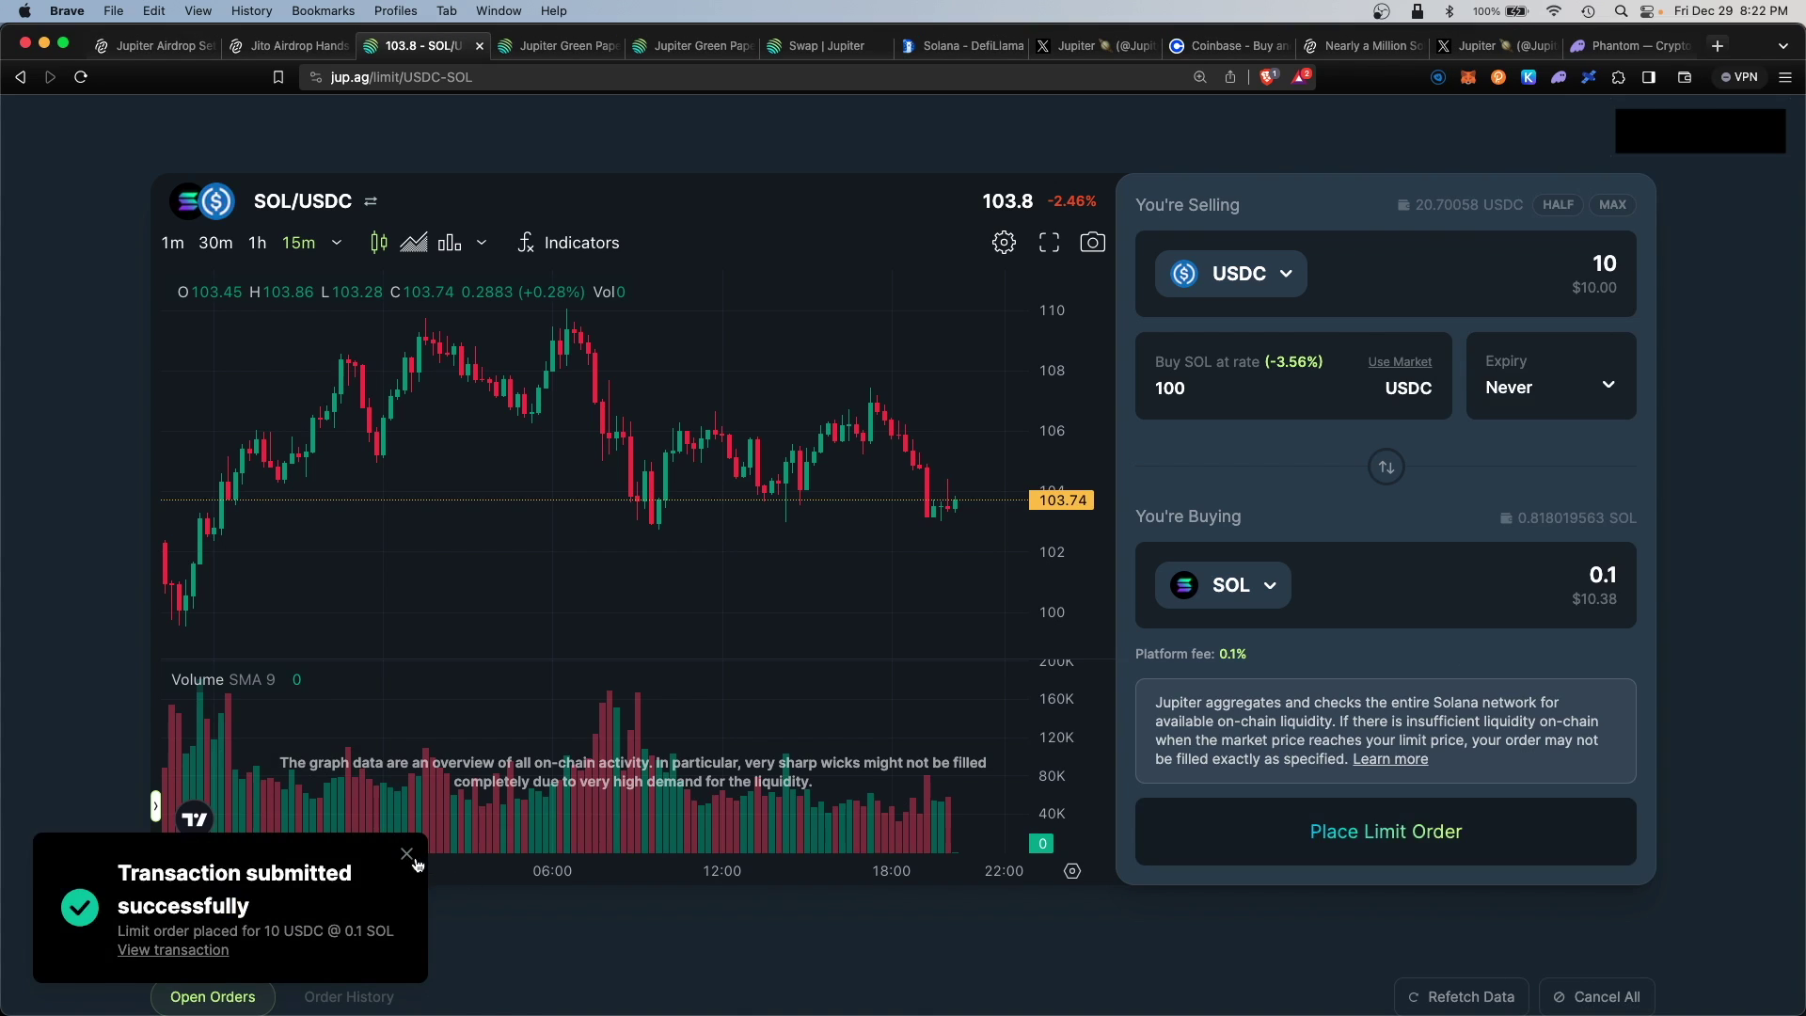
{"action": "scroll", "coordinate": [417, 864], "scroll_direction": "up", "scroll_amount": 2}
Set the SOL DCA to buy once every week over 12 periods instead of 7.
{"action": "left_click", "coordinate": [856, 214]}
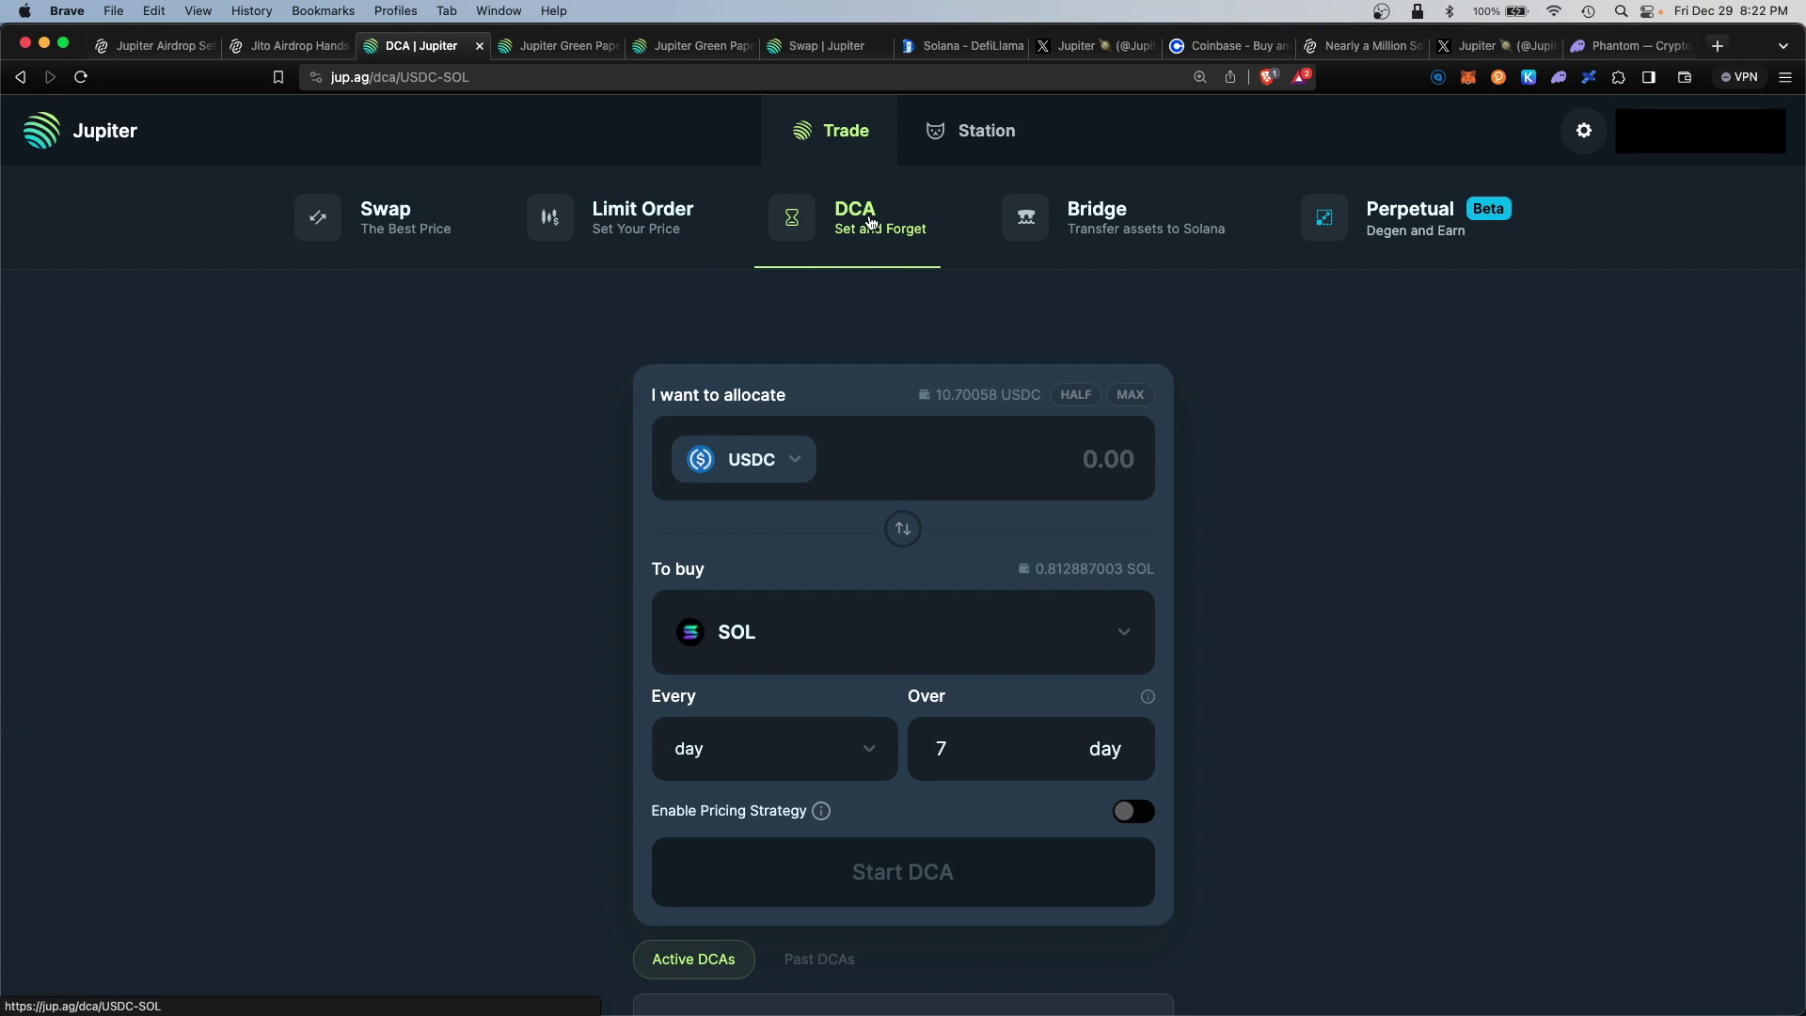
{"action": "scroll", "coordinate": [871, 222], "scroll_direction": "down", "scroll_amount": 1}
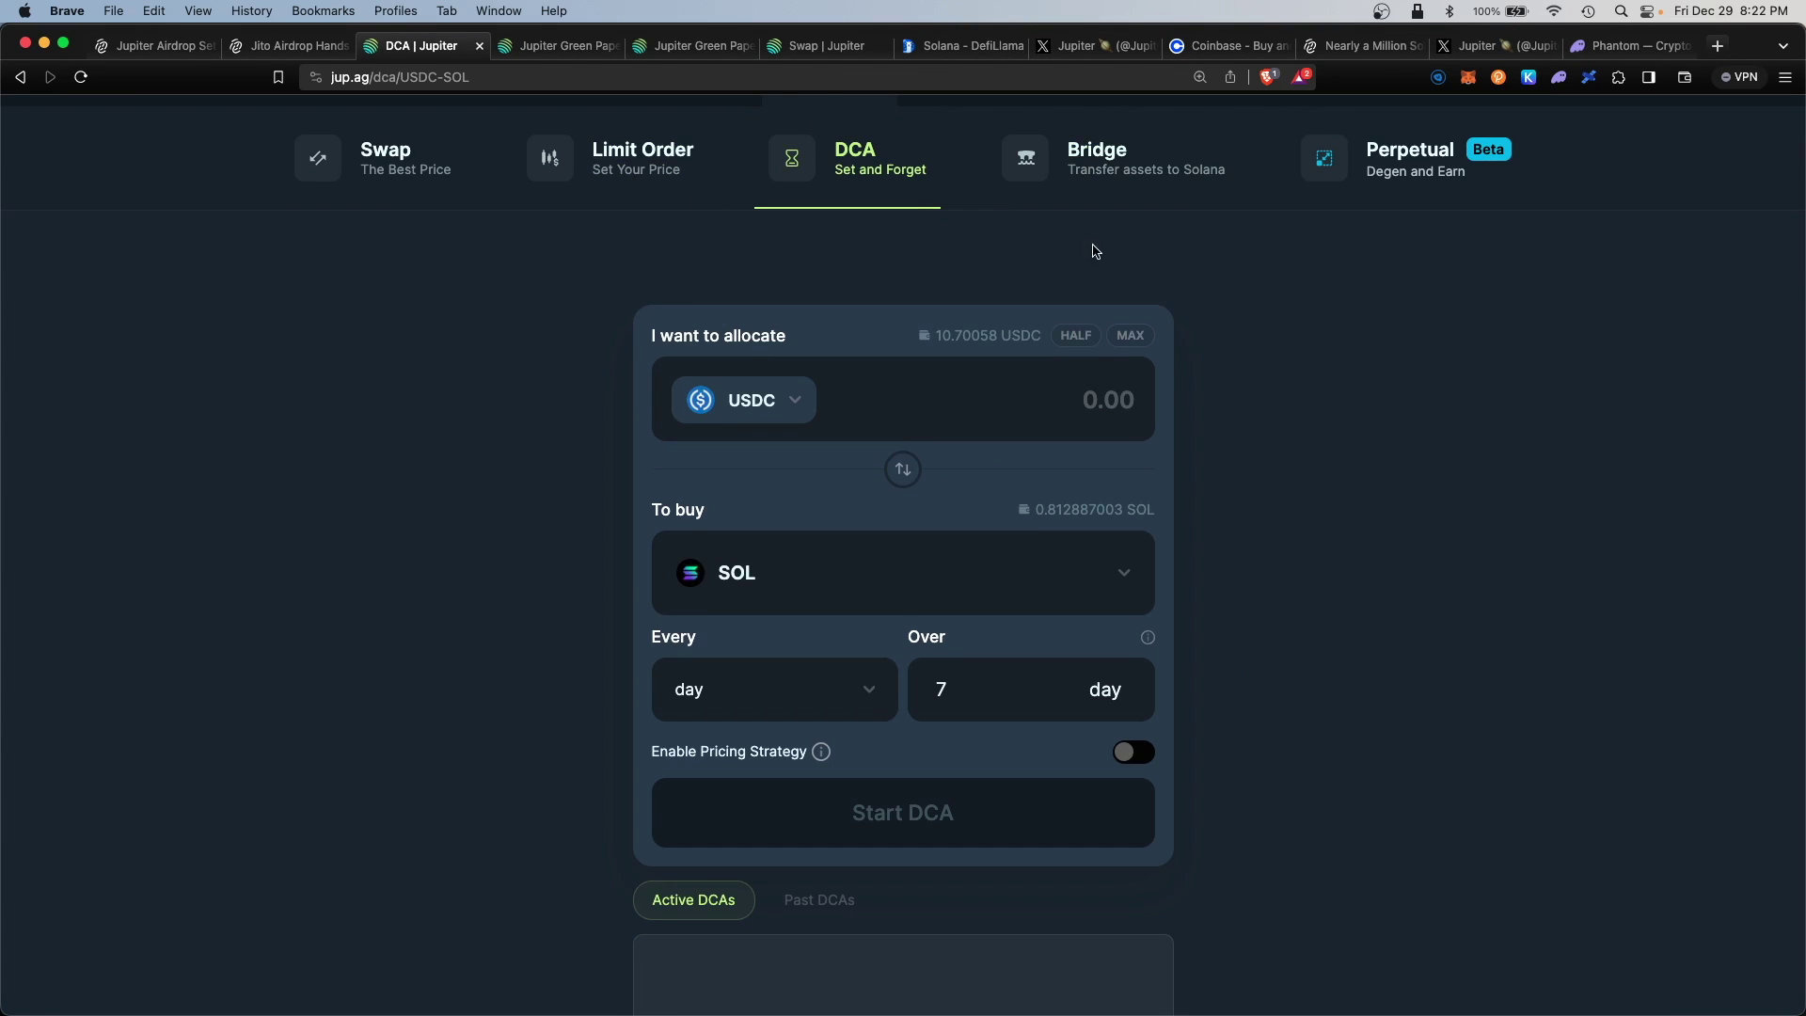
{"action": "left_click", "coordinate": [1068, 401]}
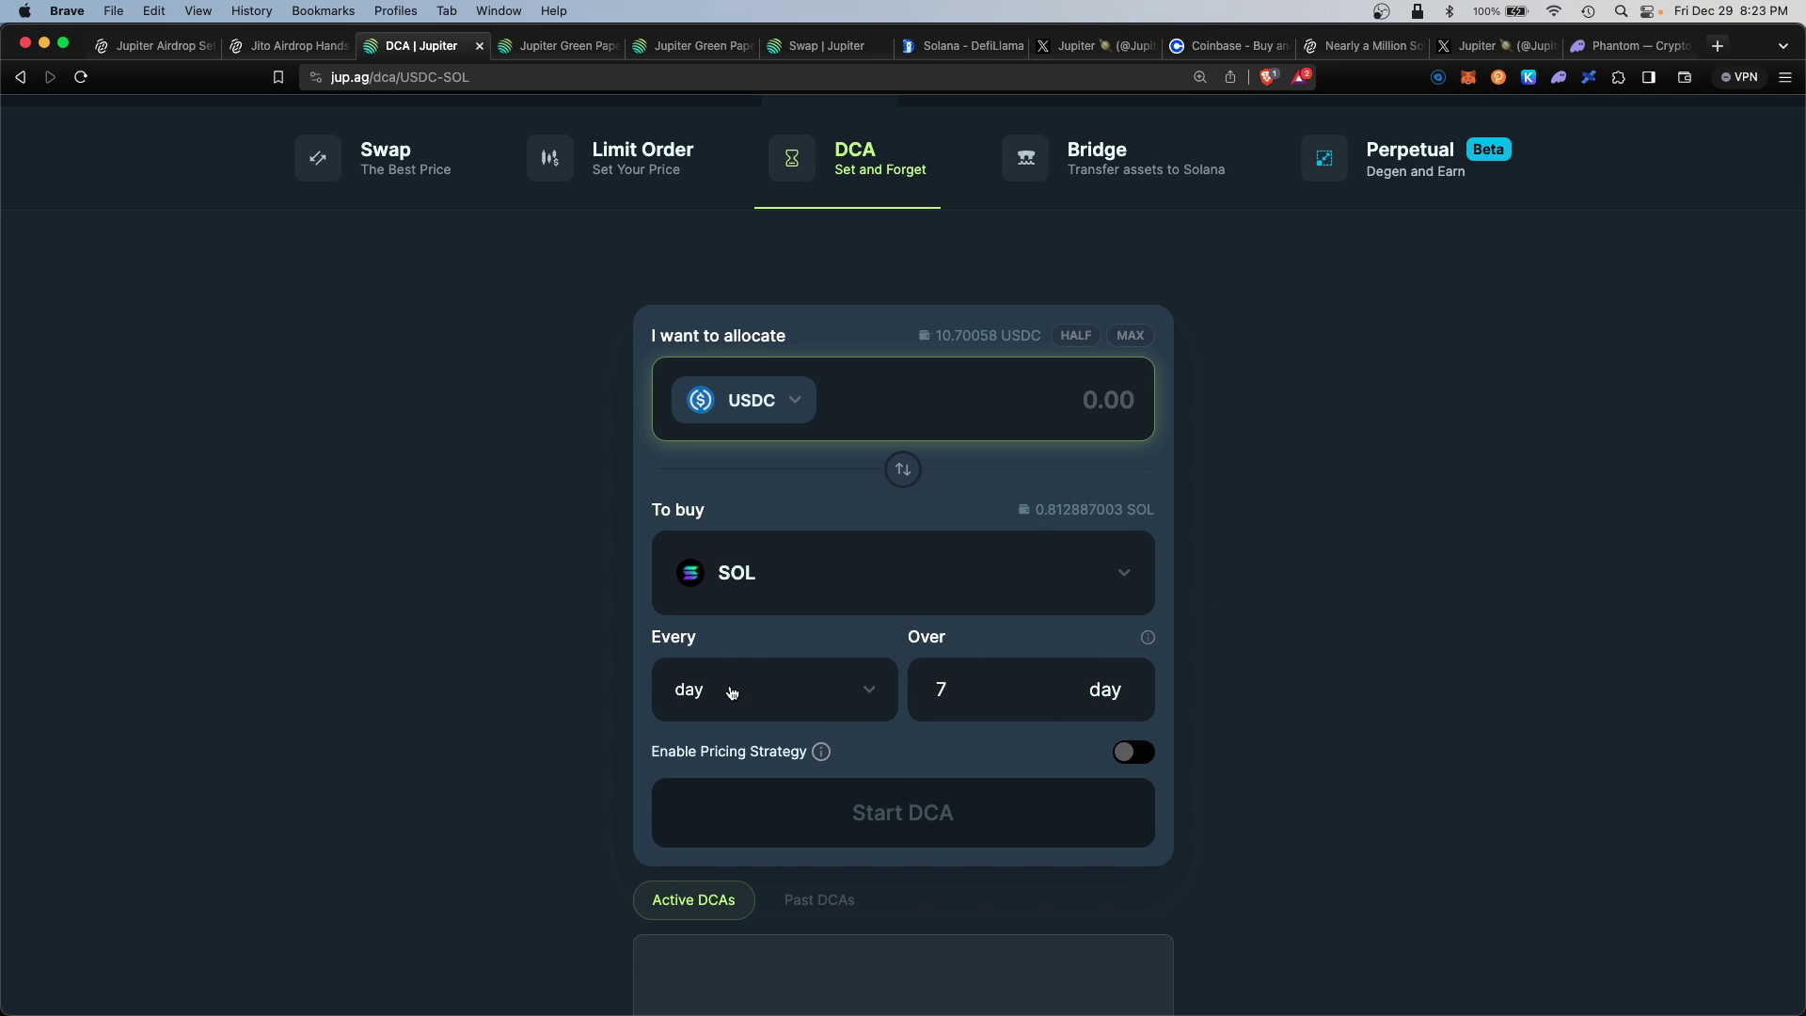
{"action": "left_click", "coordinate": [851, 706]}
{"action": "left_click", "coordinate": [771, 846]}
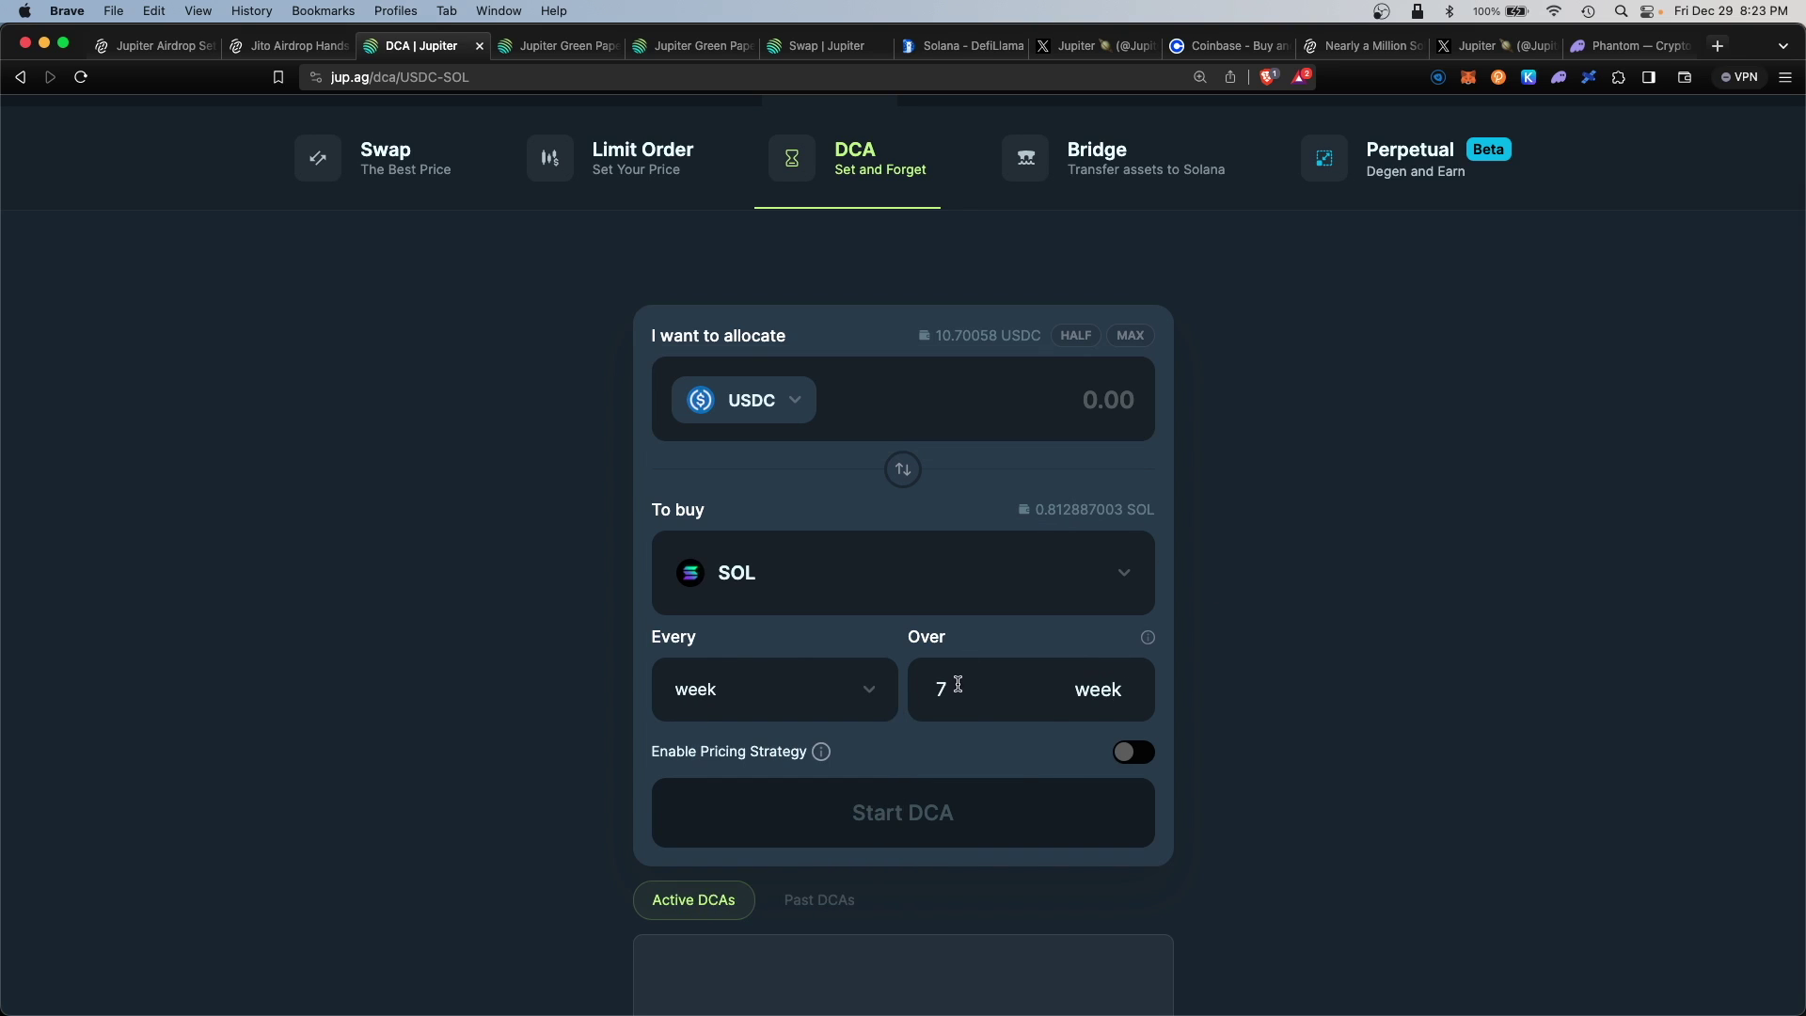
{"action": "left_click", "coordinate": [1009, 696]}
{"action": "key", "text": "BackSpace"}
{"action": "type", "text": "12"}
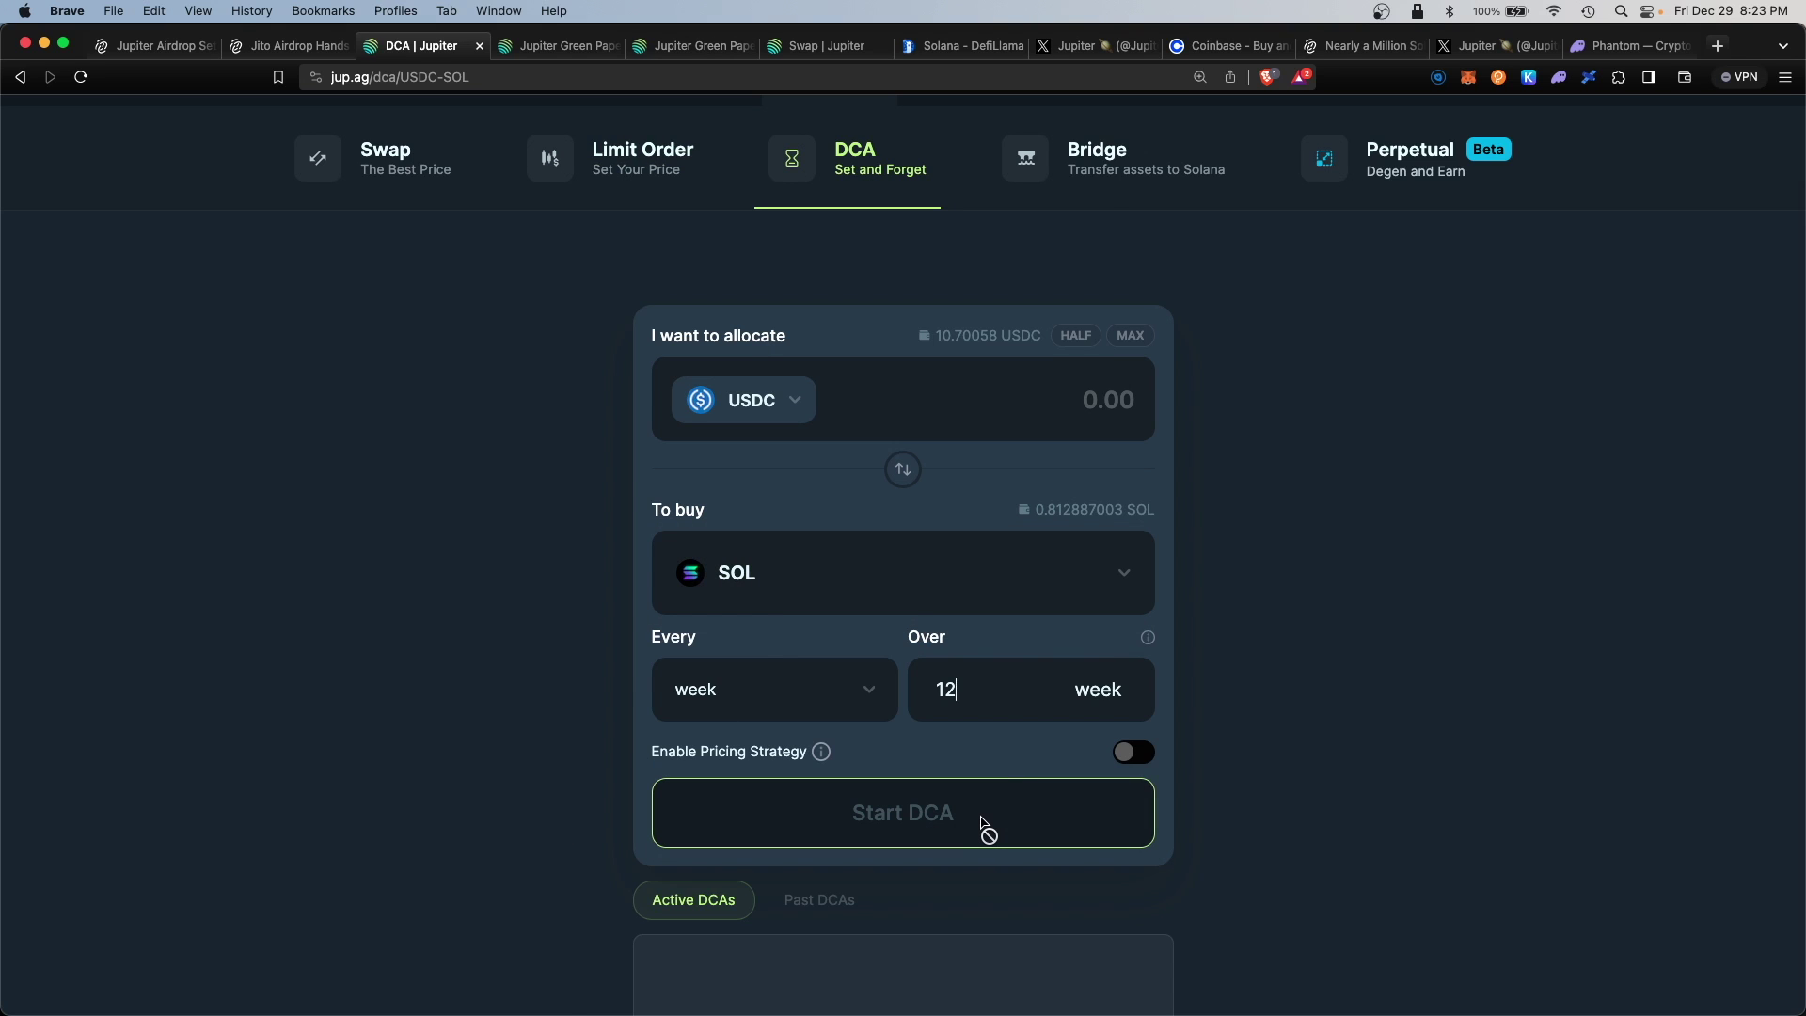
{"action": "left_click", "coordinate": [1099, 155]}
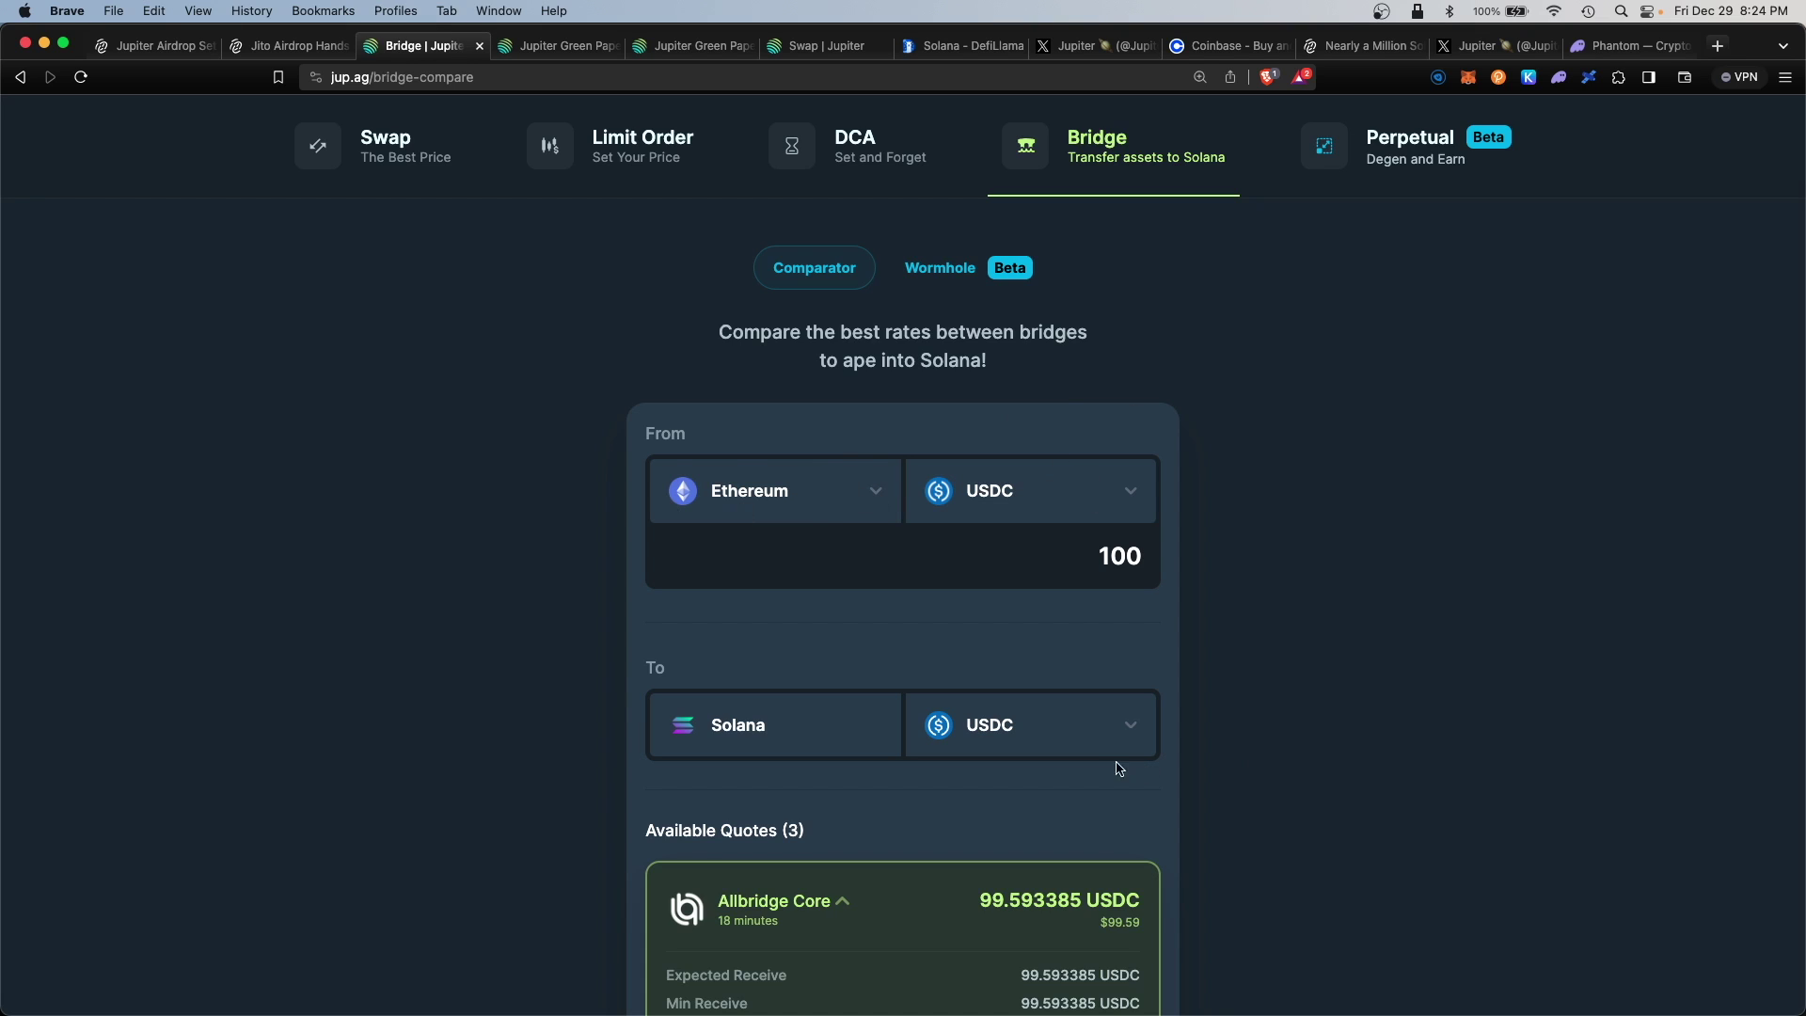
Change the bridge source chain to Avalanche, collapse the deBridge quote and expand the Mayan quote.
{"action": "scroll", "coordinate": [906, 734], "scroll_direction": "down", "scroll_amount": 3}
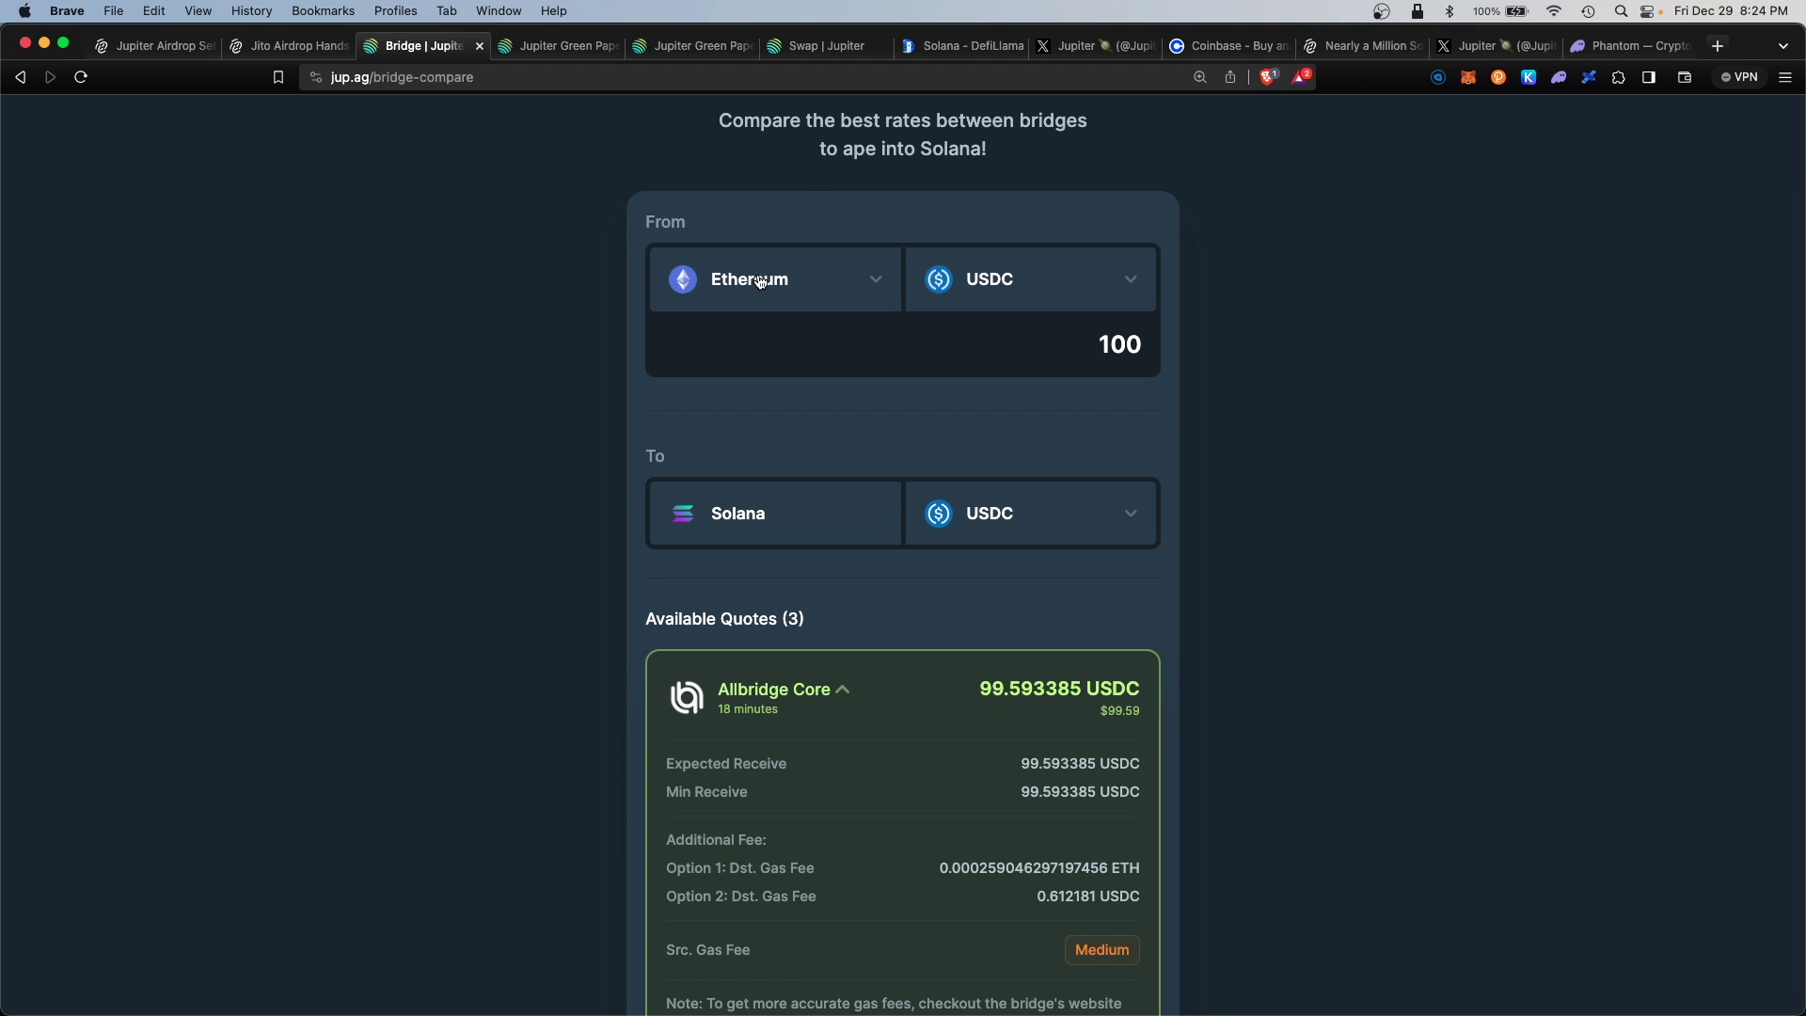
{"action": "left_click", "coordinate": [867, 282]}
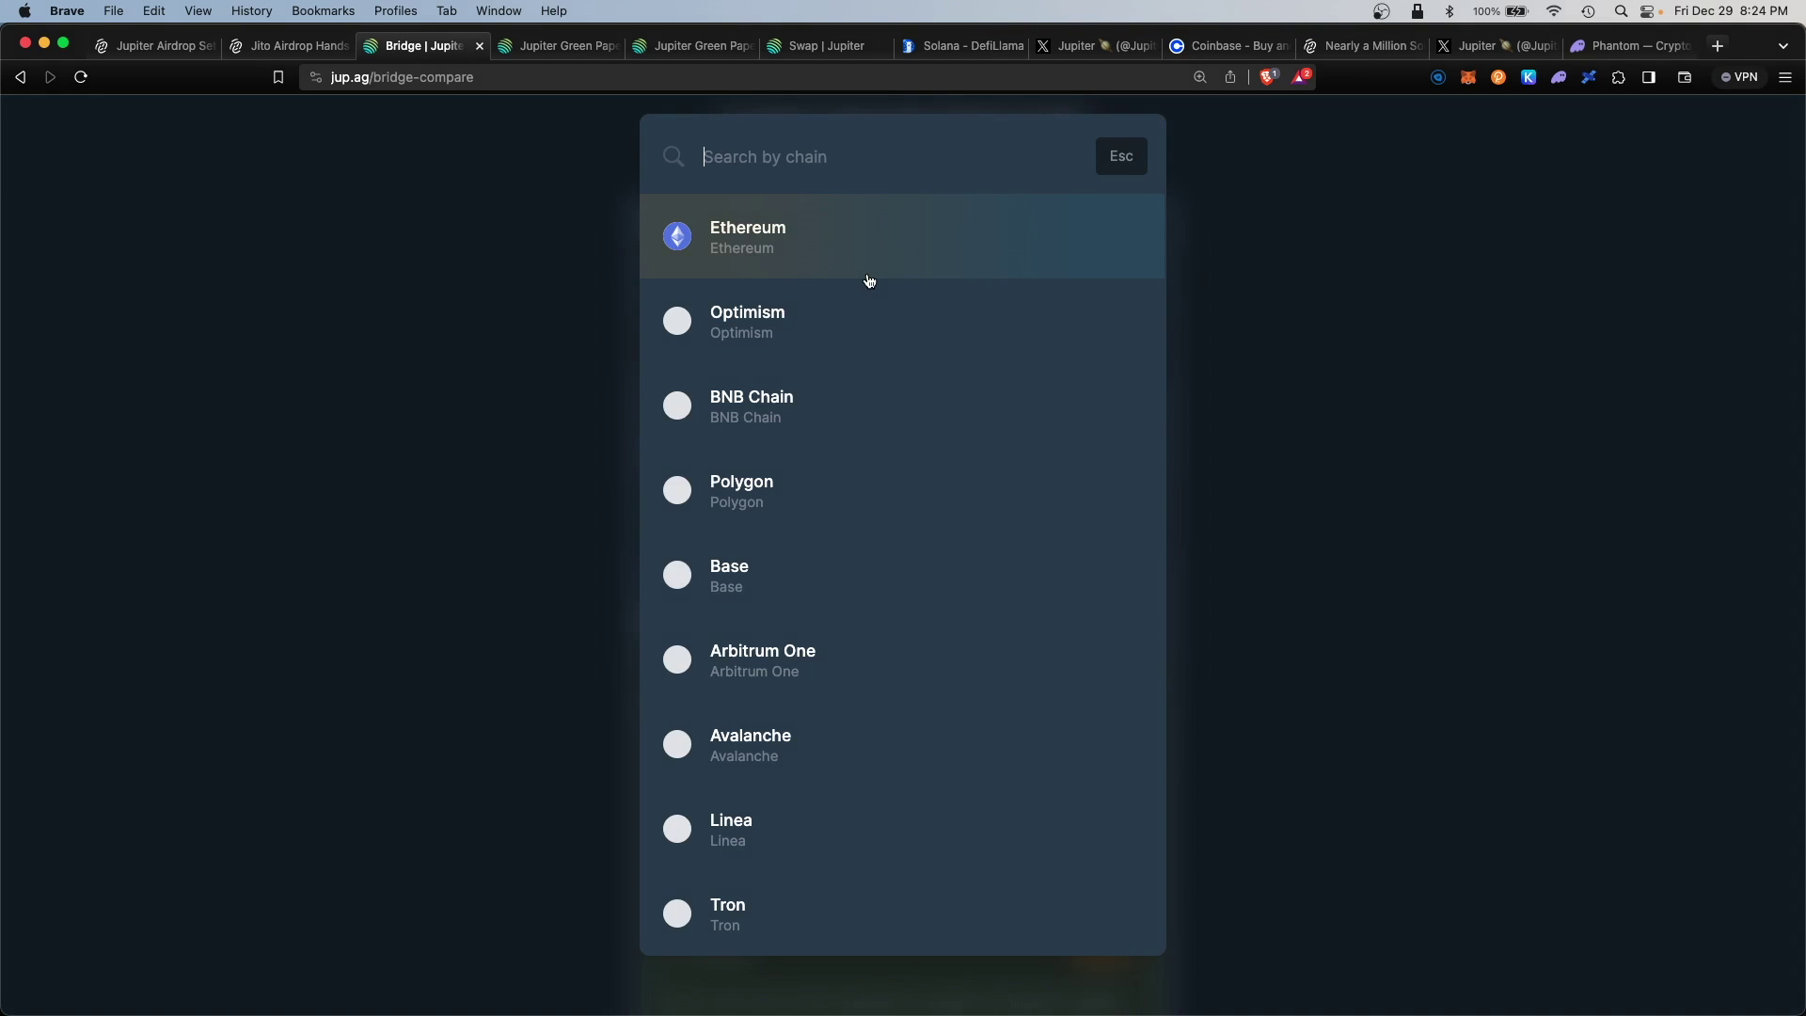
{"action": "left_click", "coordinate": [817, 776]}
{"action": "scroll", "coordinate": [867, 651], "scroll_direction": "down", "scroll_amount": 2}
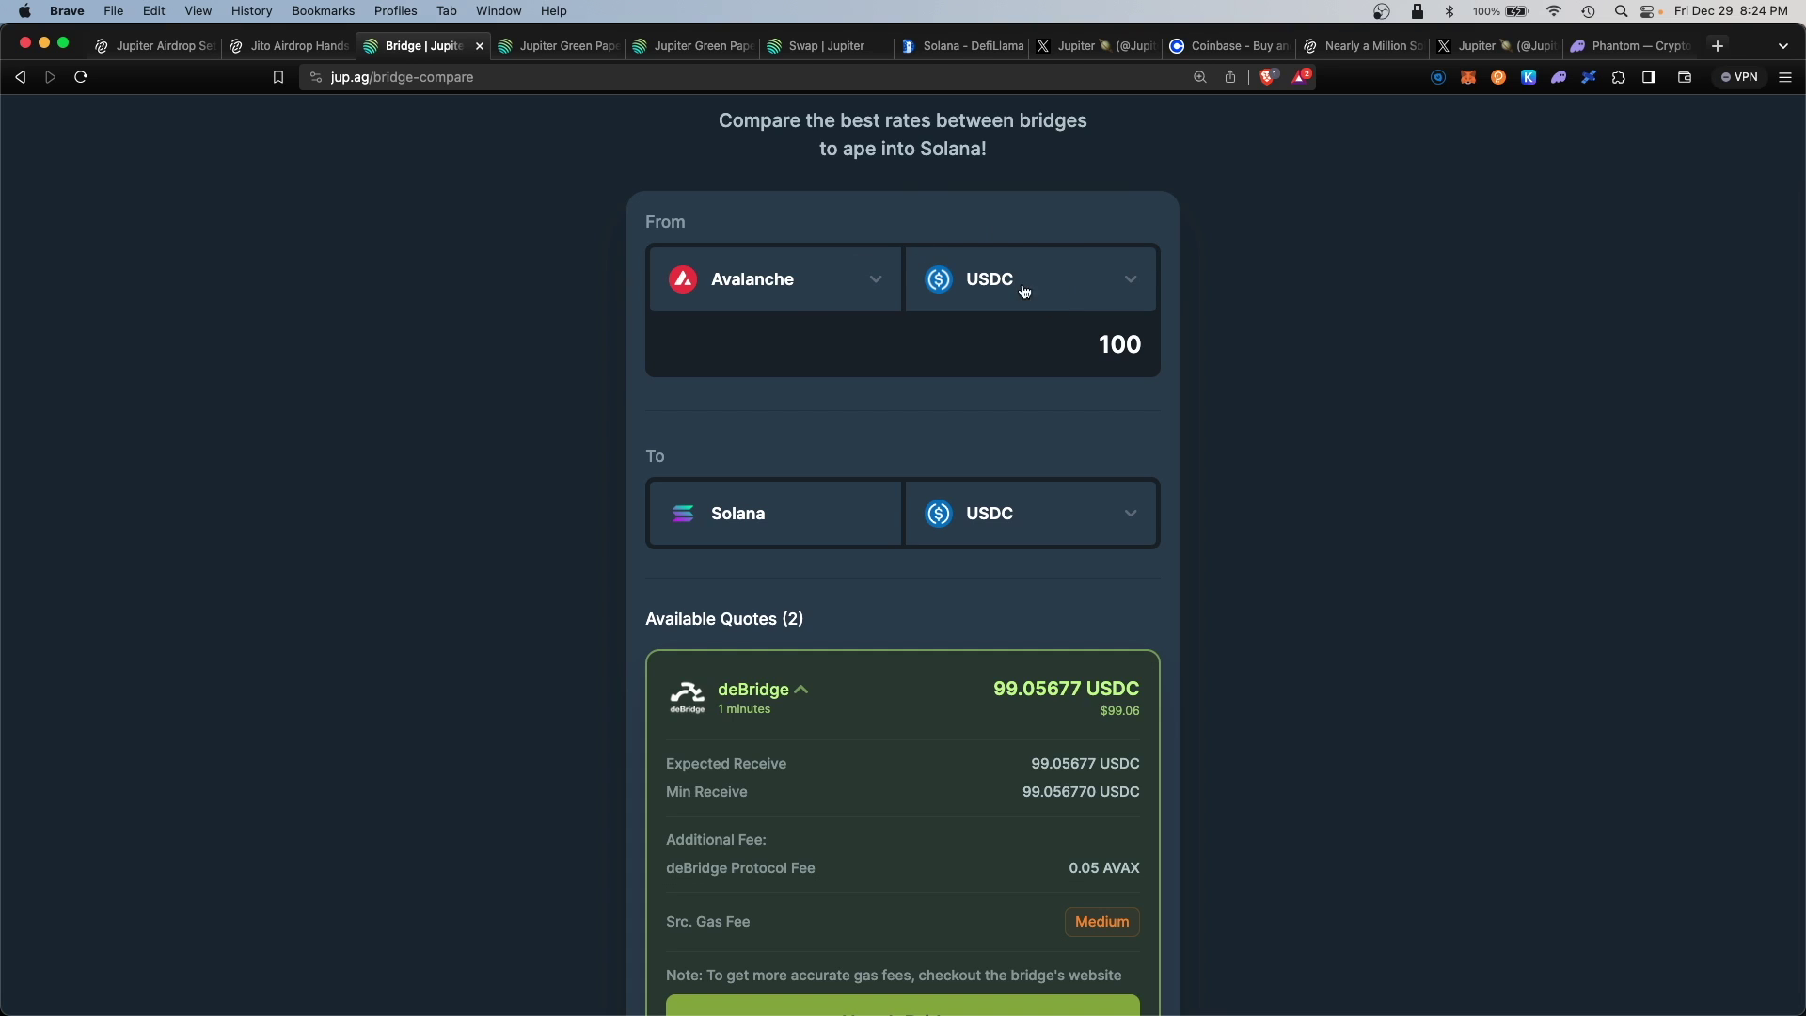
{"action": "left_click", "coordinate": [870, 287]}
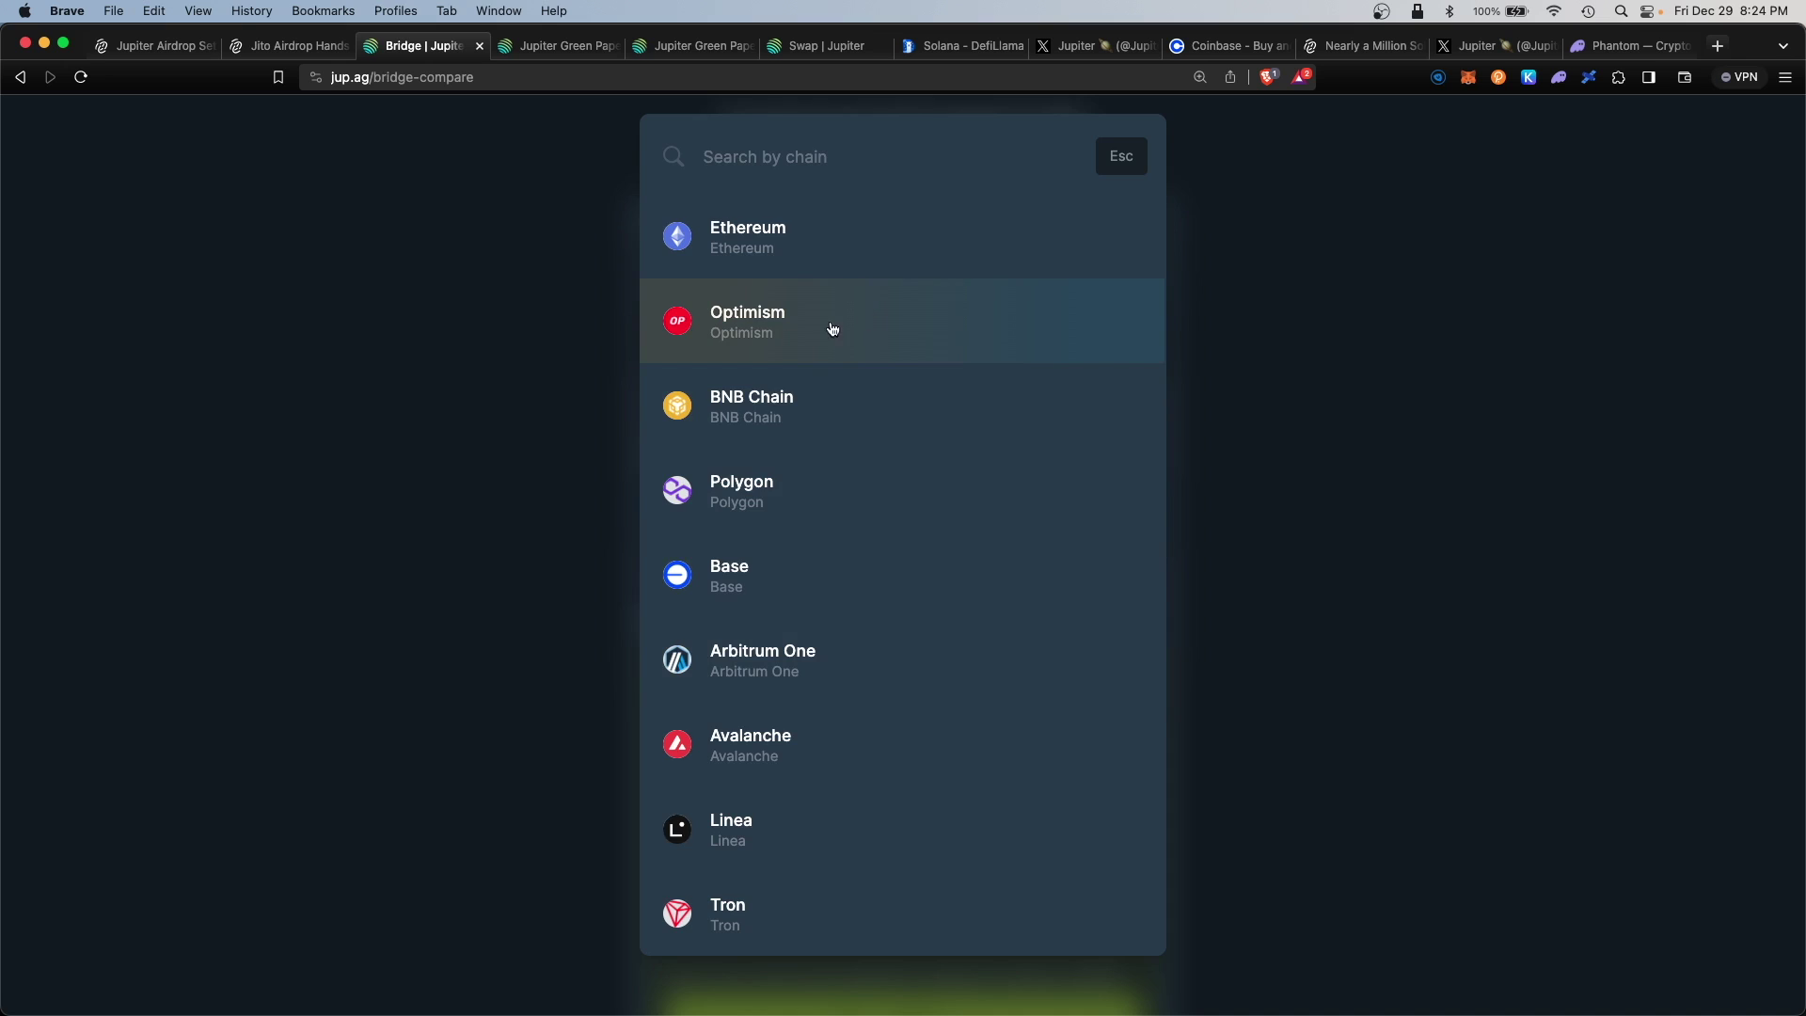
{"action": "left_click", "coordinate": [589, 519]}
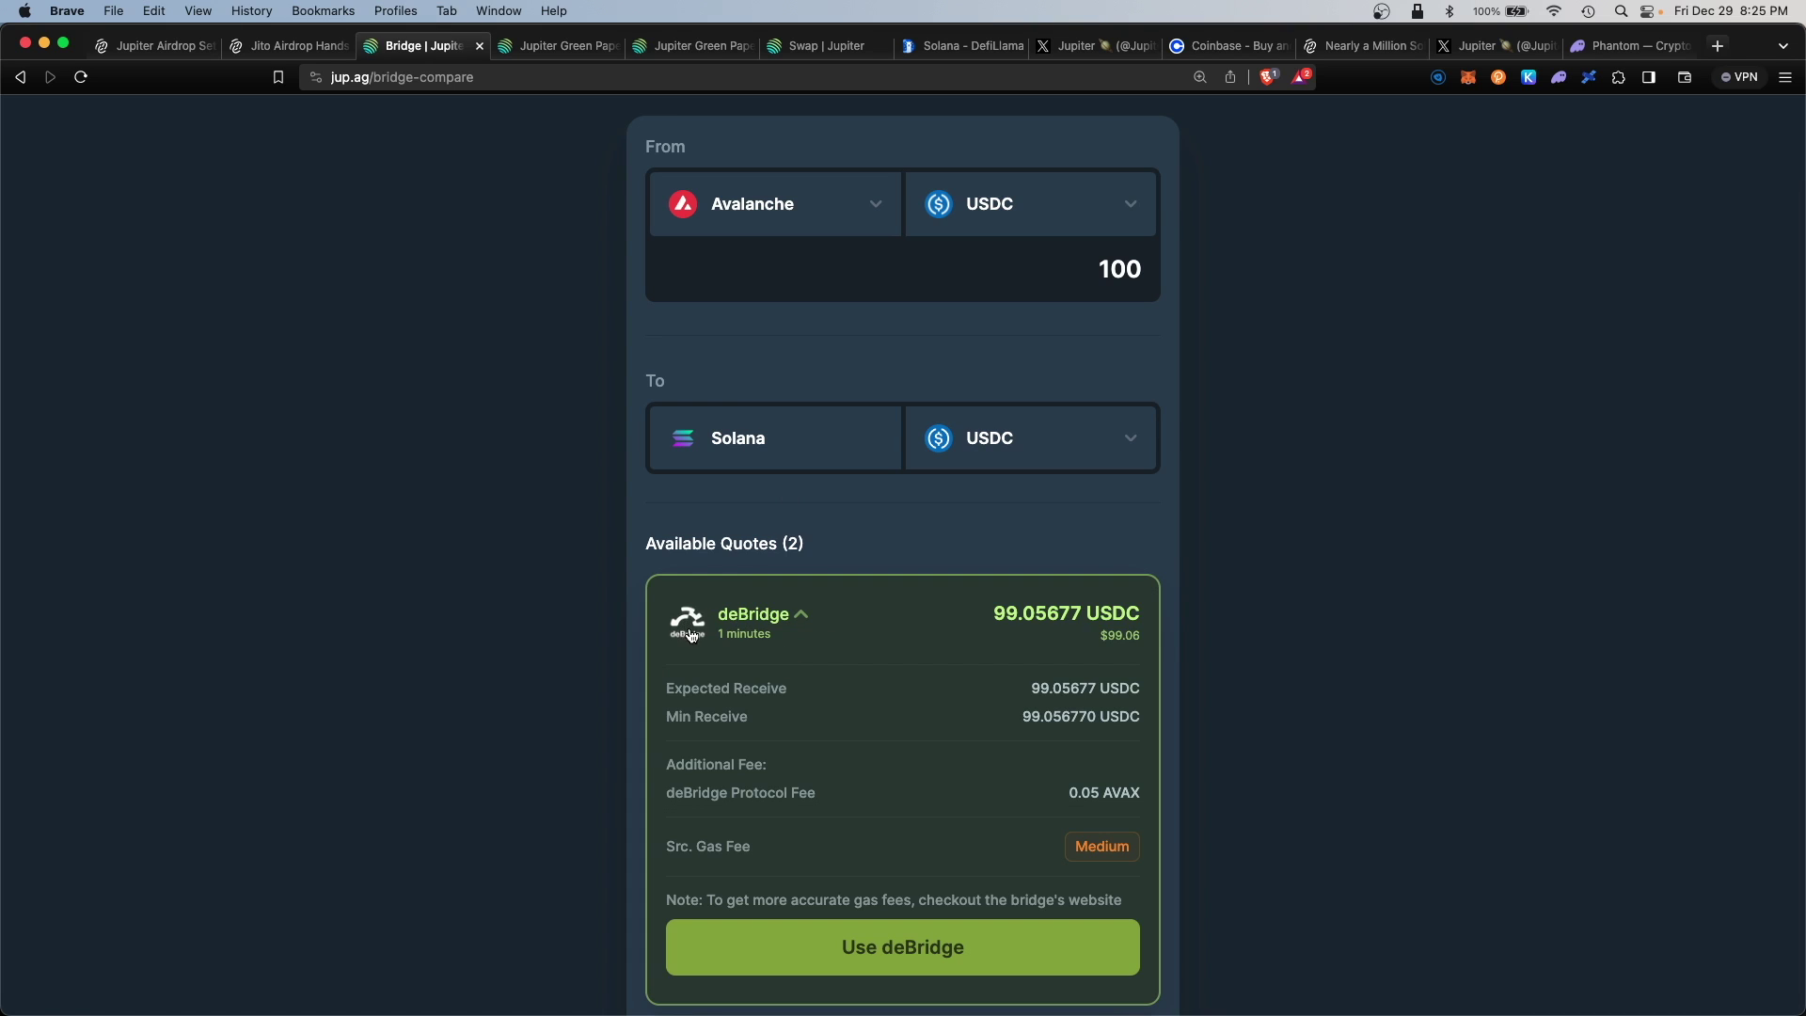
{"action": "left_click", "coordinate": [798, 617]}
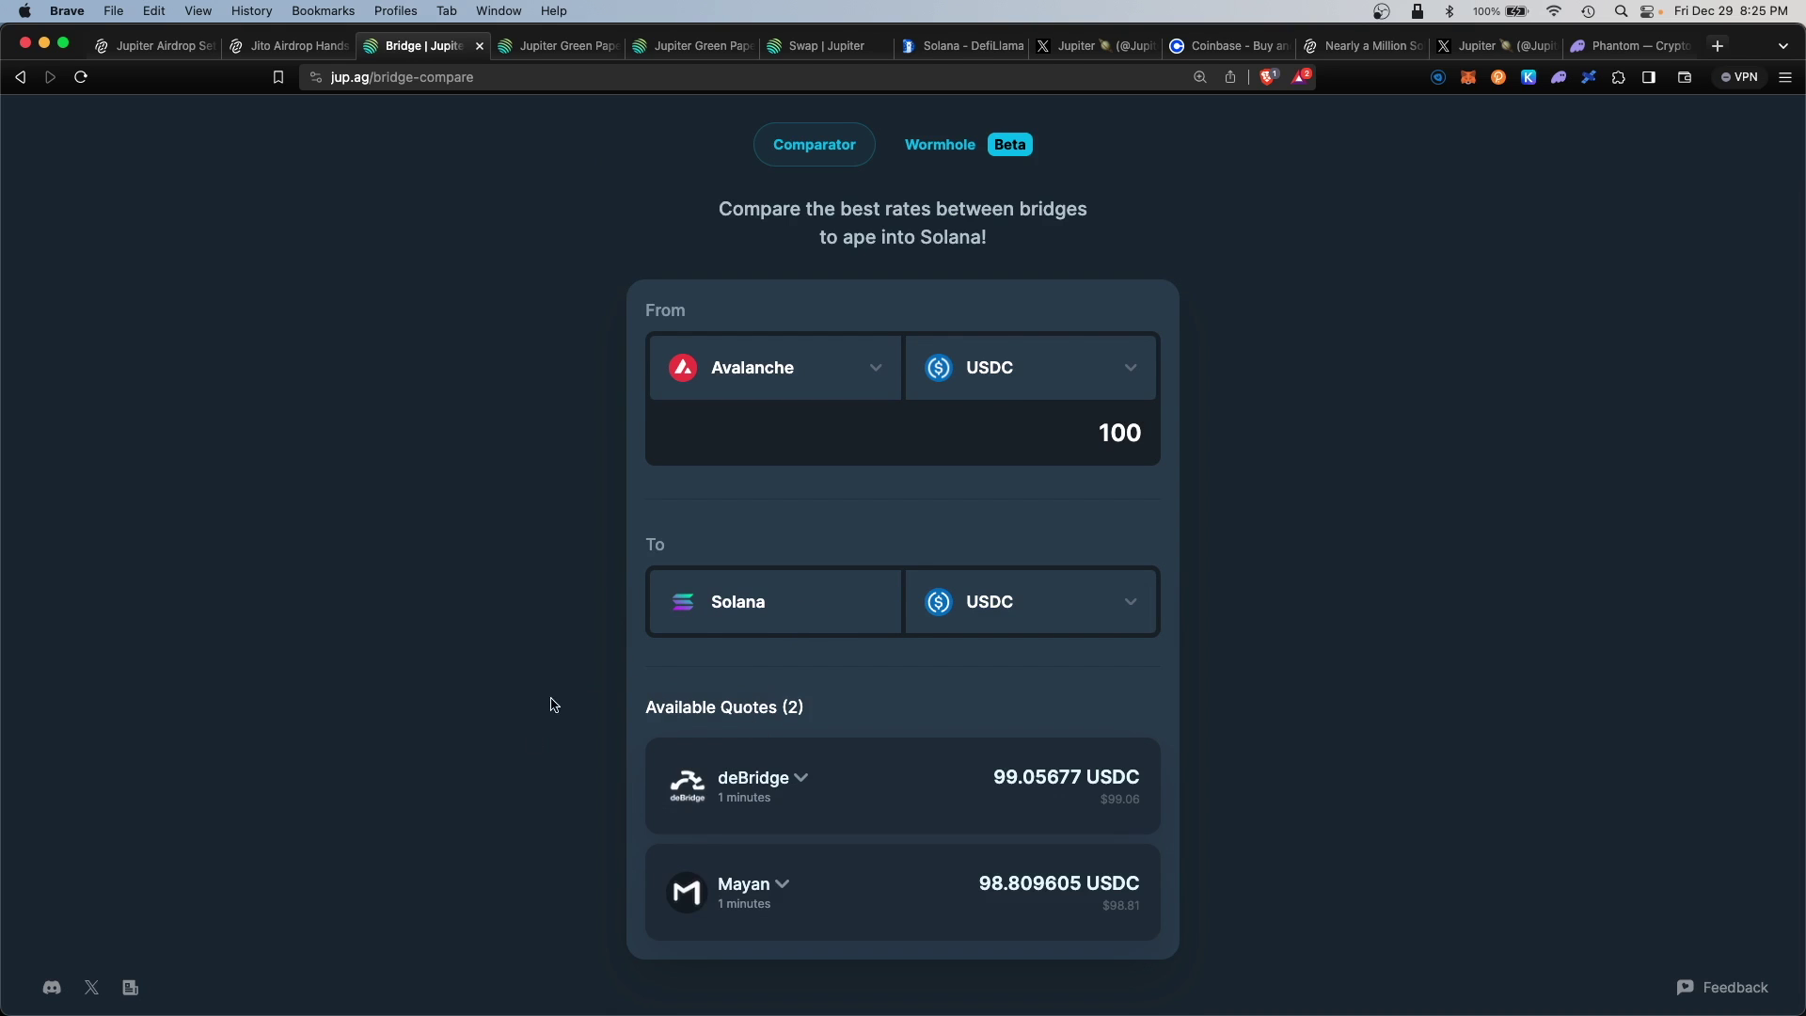
{"action": "left_click", "coordinate": [736, 867]}
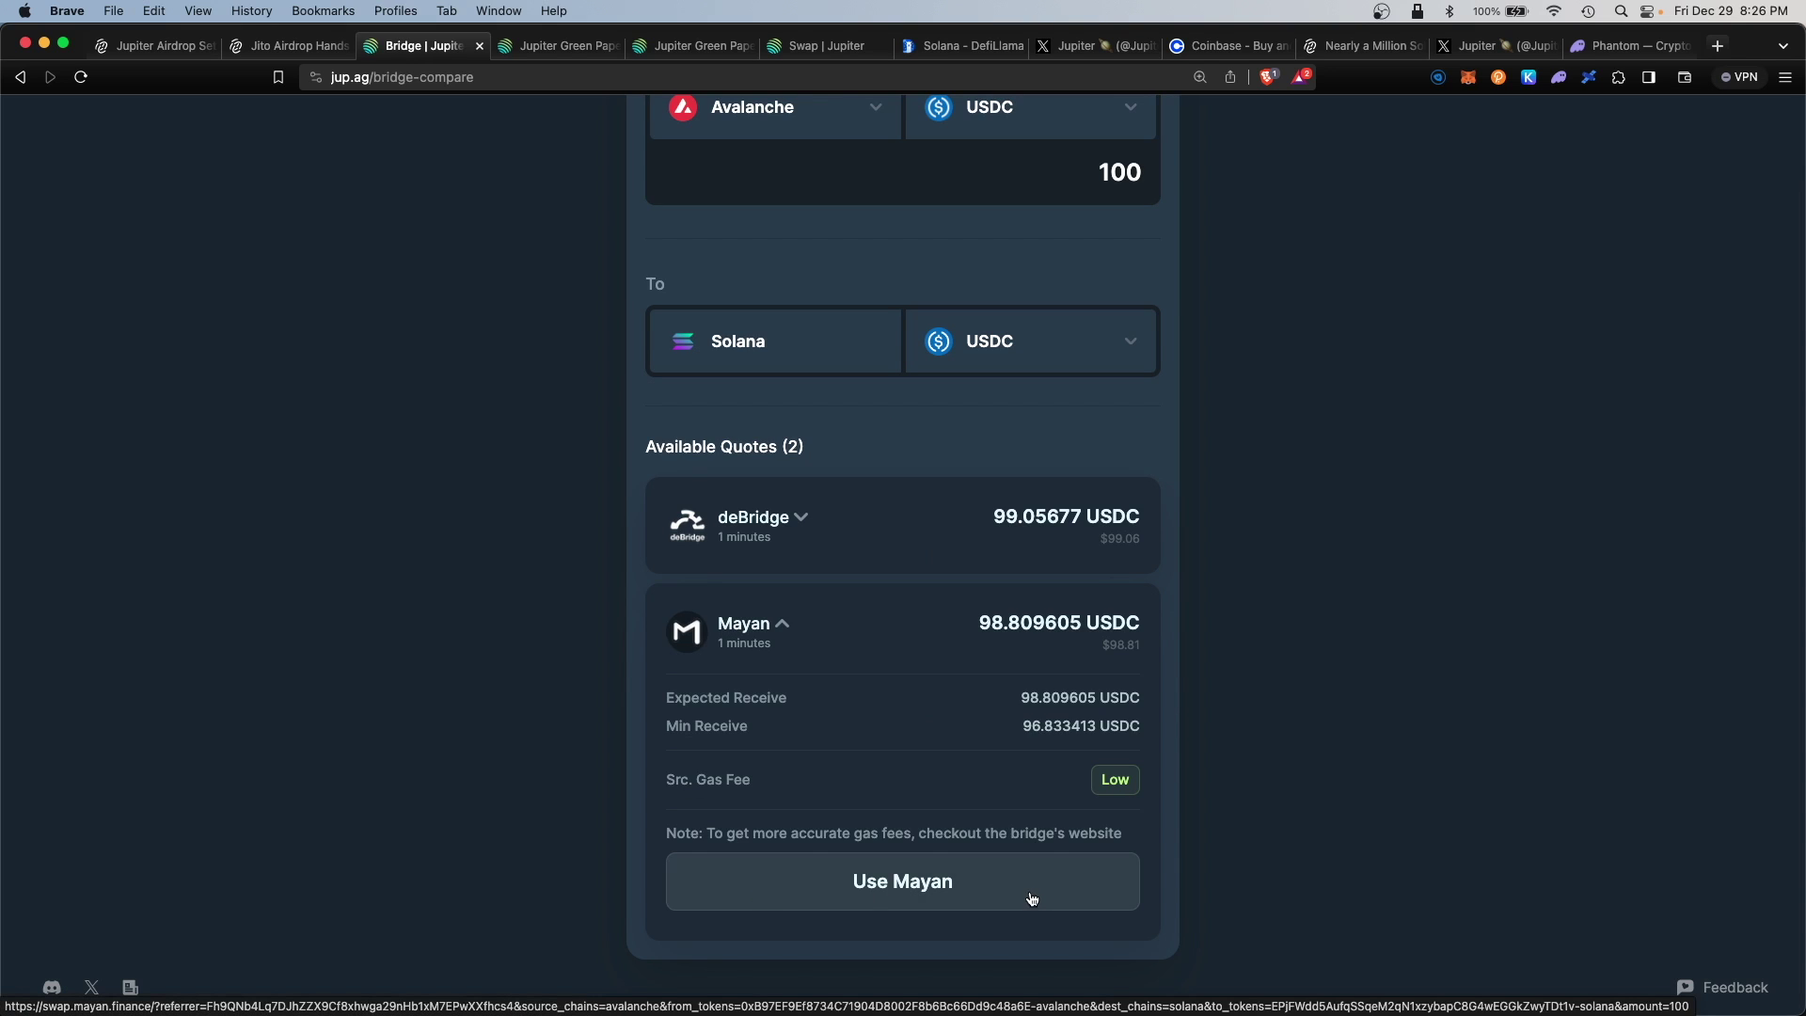
{"action": "scroll", "coordinate": [1032, 898], "scroll_direction": "up", "scroll_amount": 5}
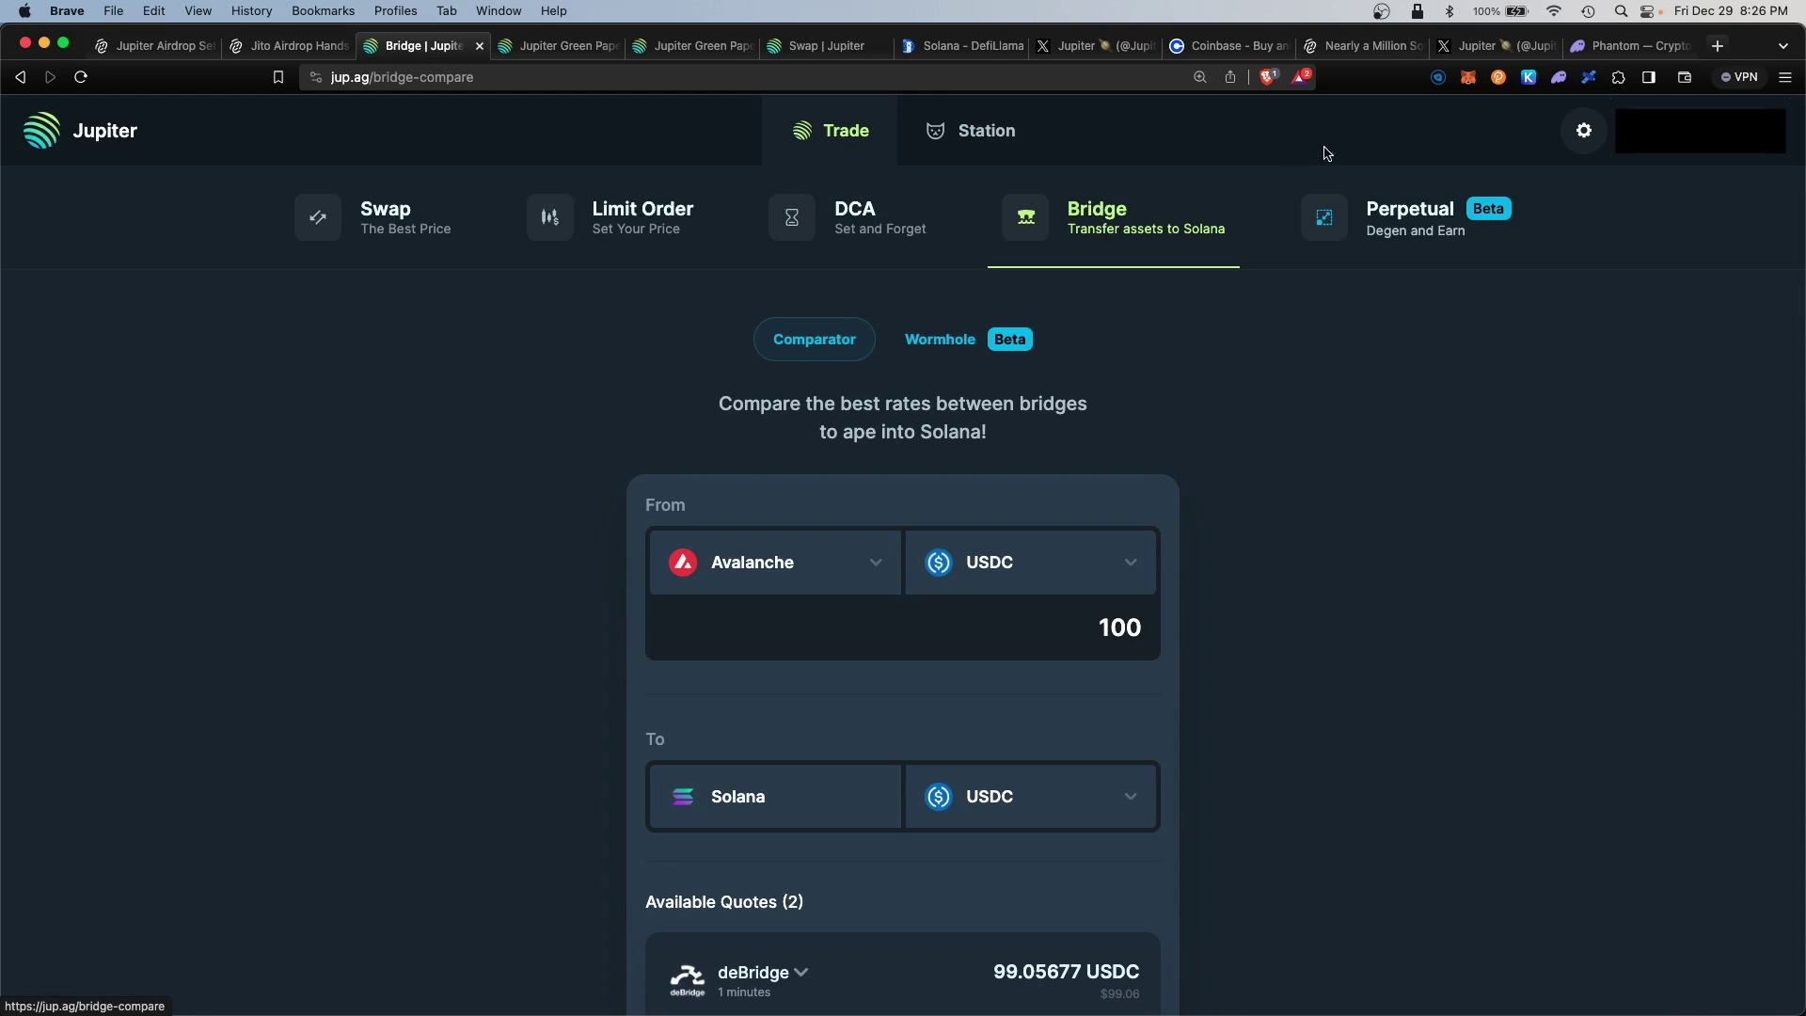
Open a 1.1x SOL long paying 0.1 SOL and approve the position in Phantom.
{"action": "left_click", "coordinate": [1396, 241]}
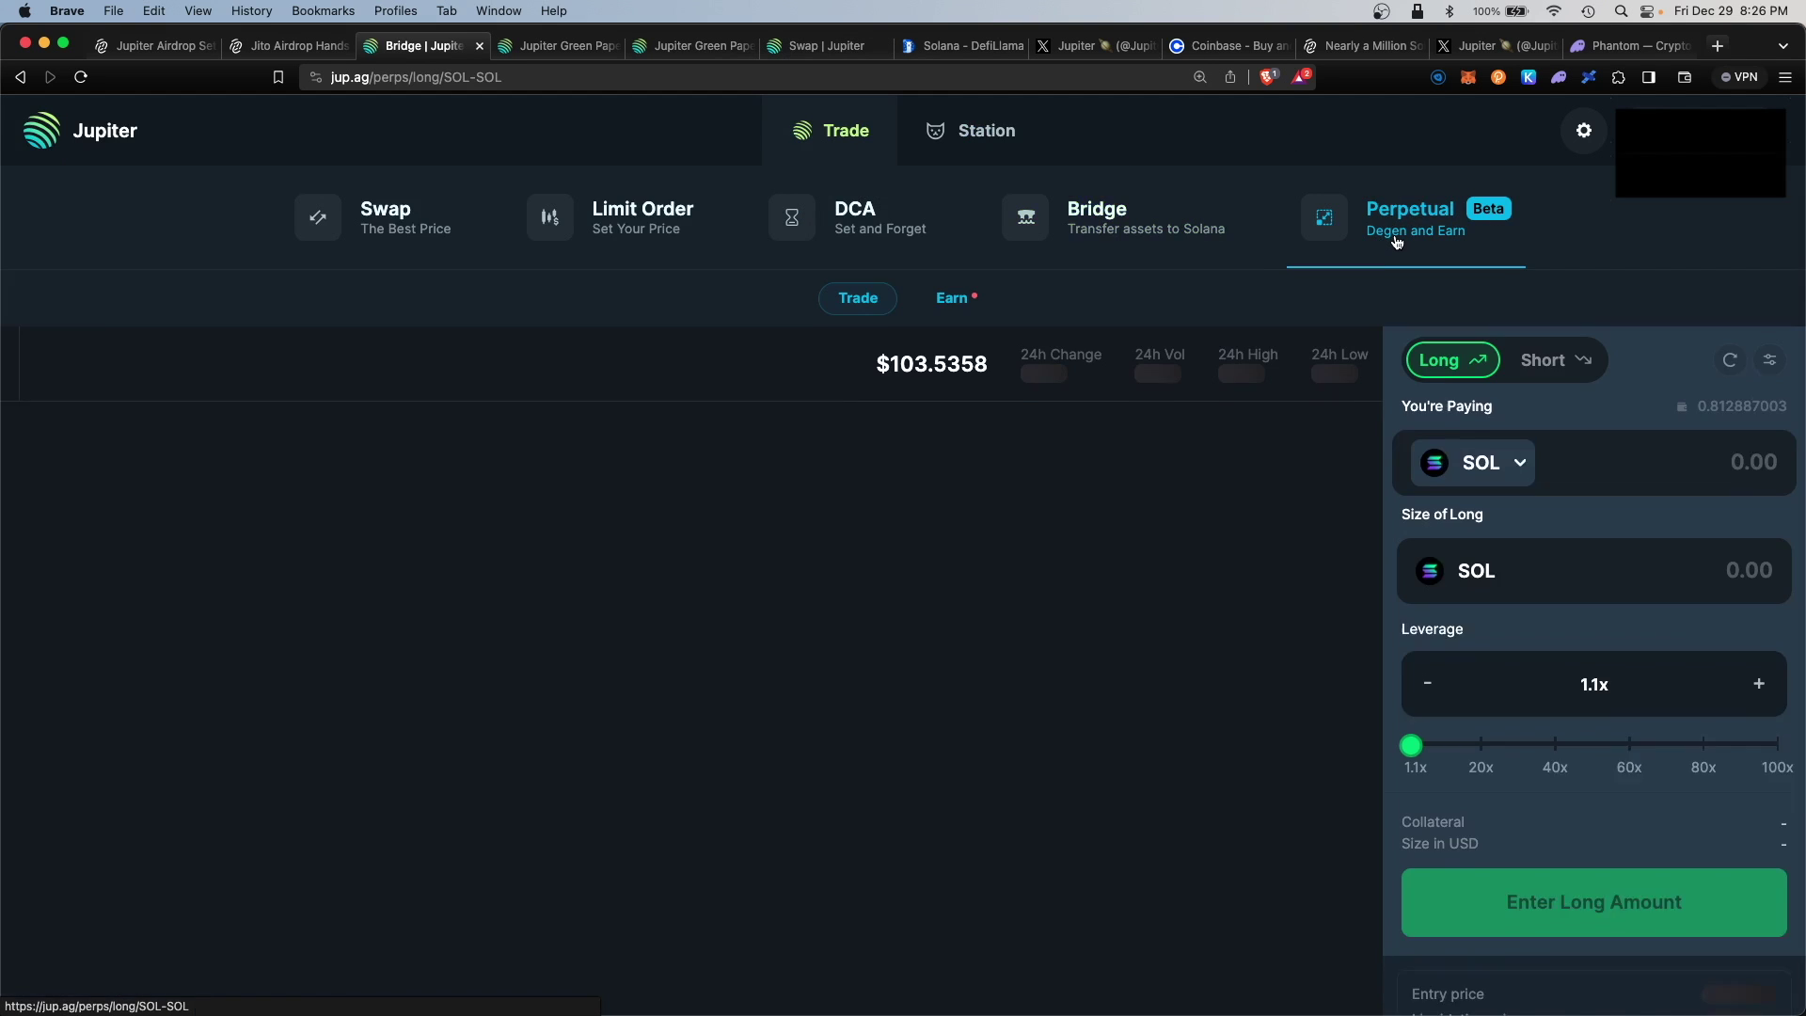
{"action": "scroll", "coordinate": [1418, 155], "scroll_direction": "down", "scroll_amount": 2}
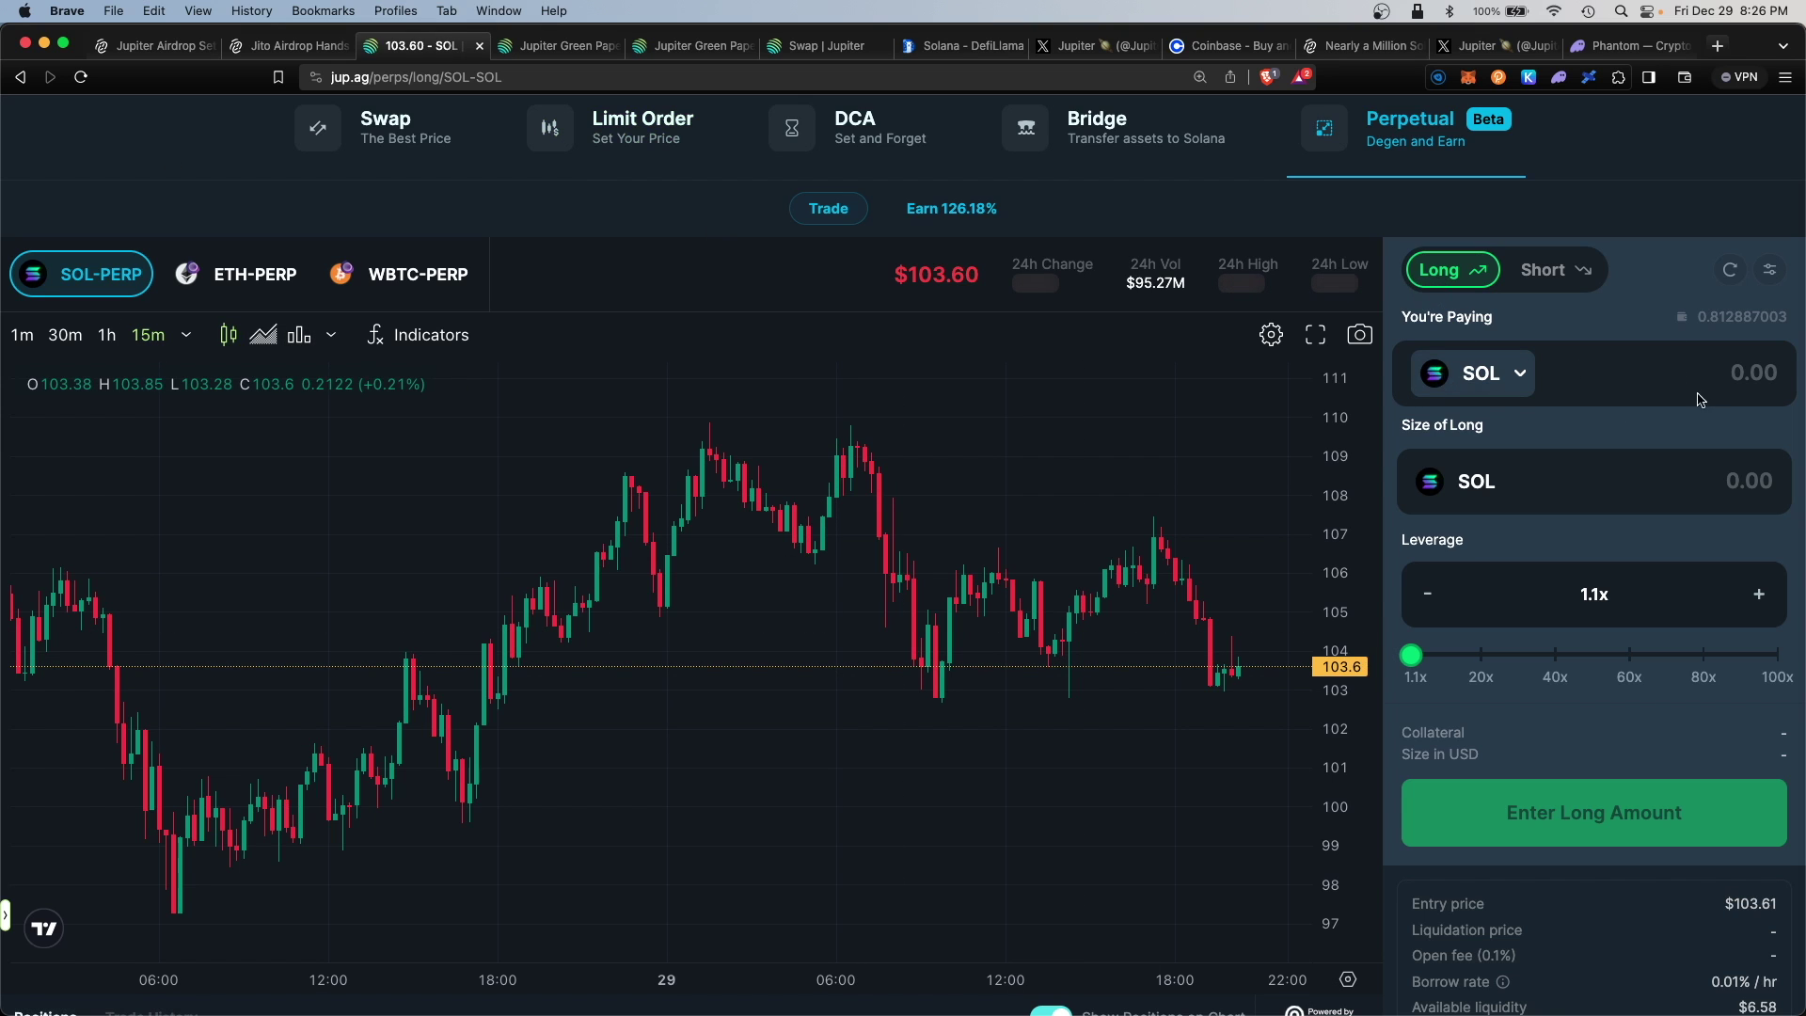
{"action": "left_click", "coordinate": [1749, 372]}
{"action": "type", "text": "0."}
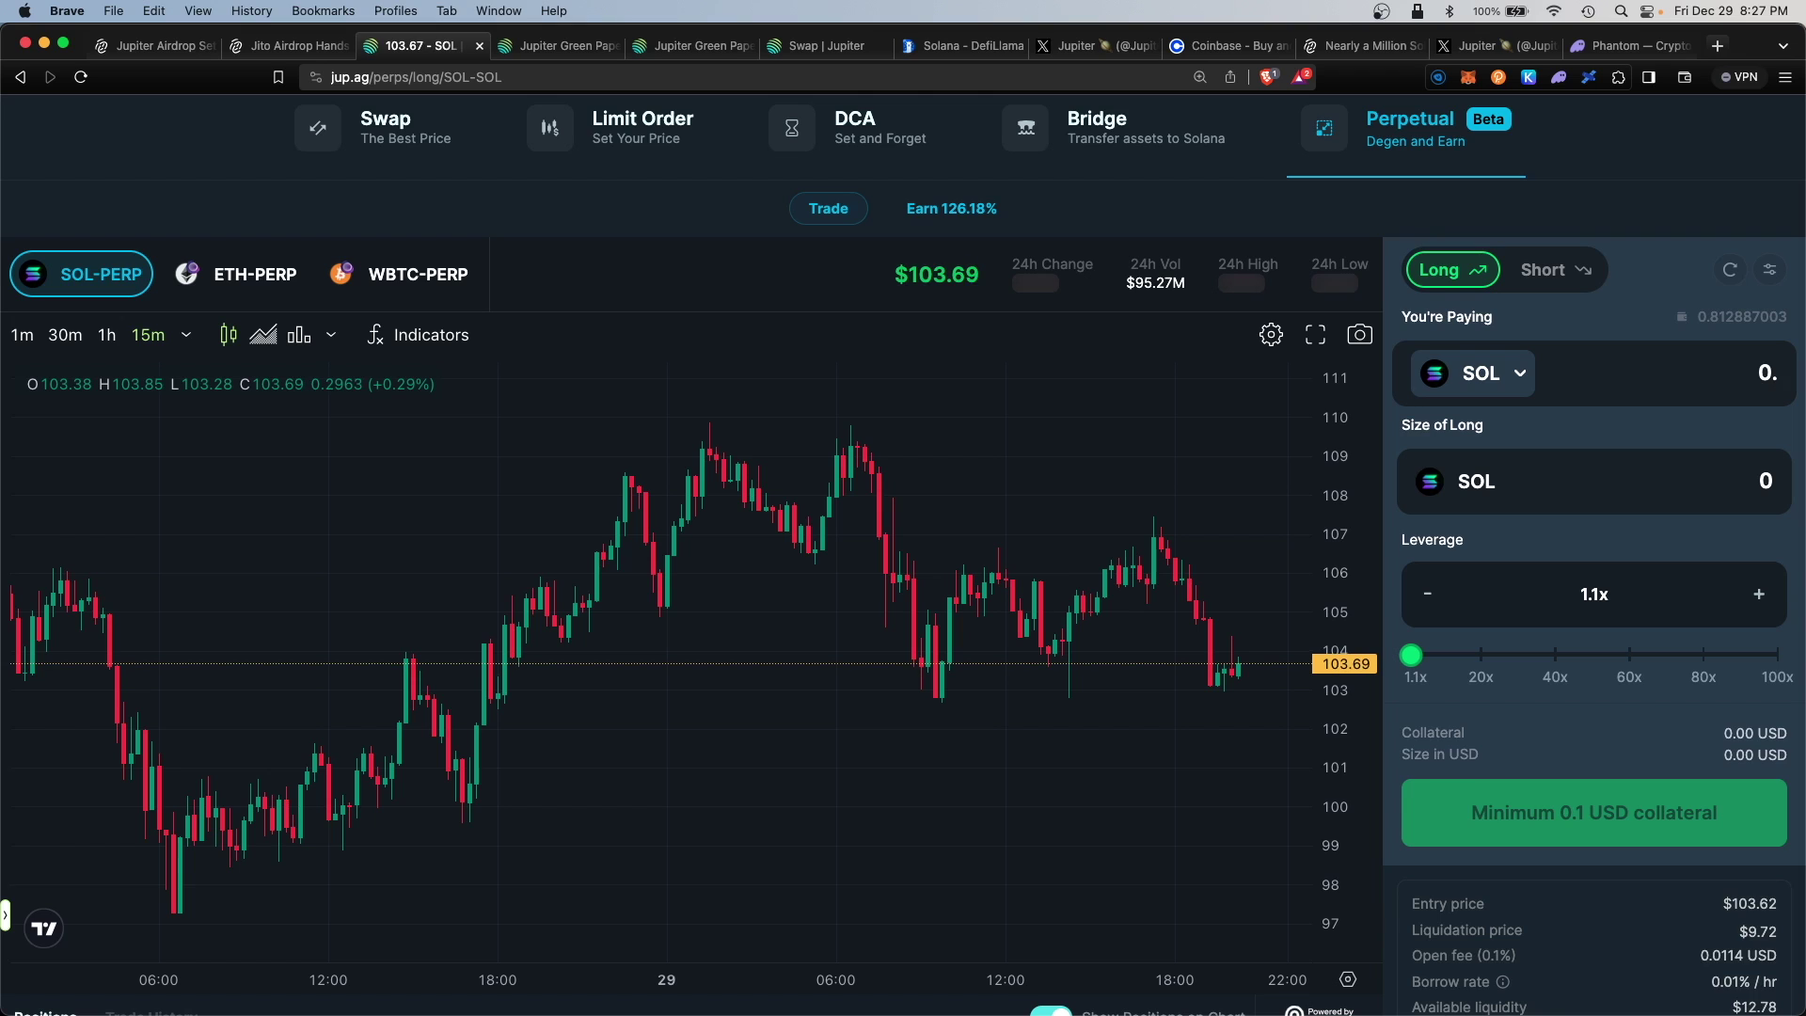
{"action": "type", "text": "1"}
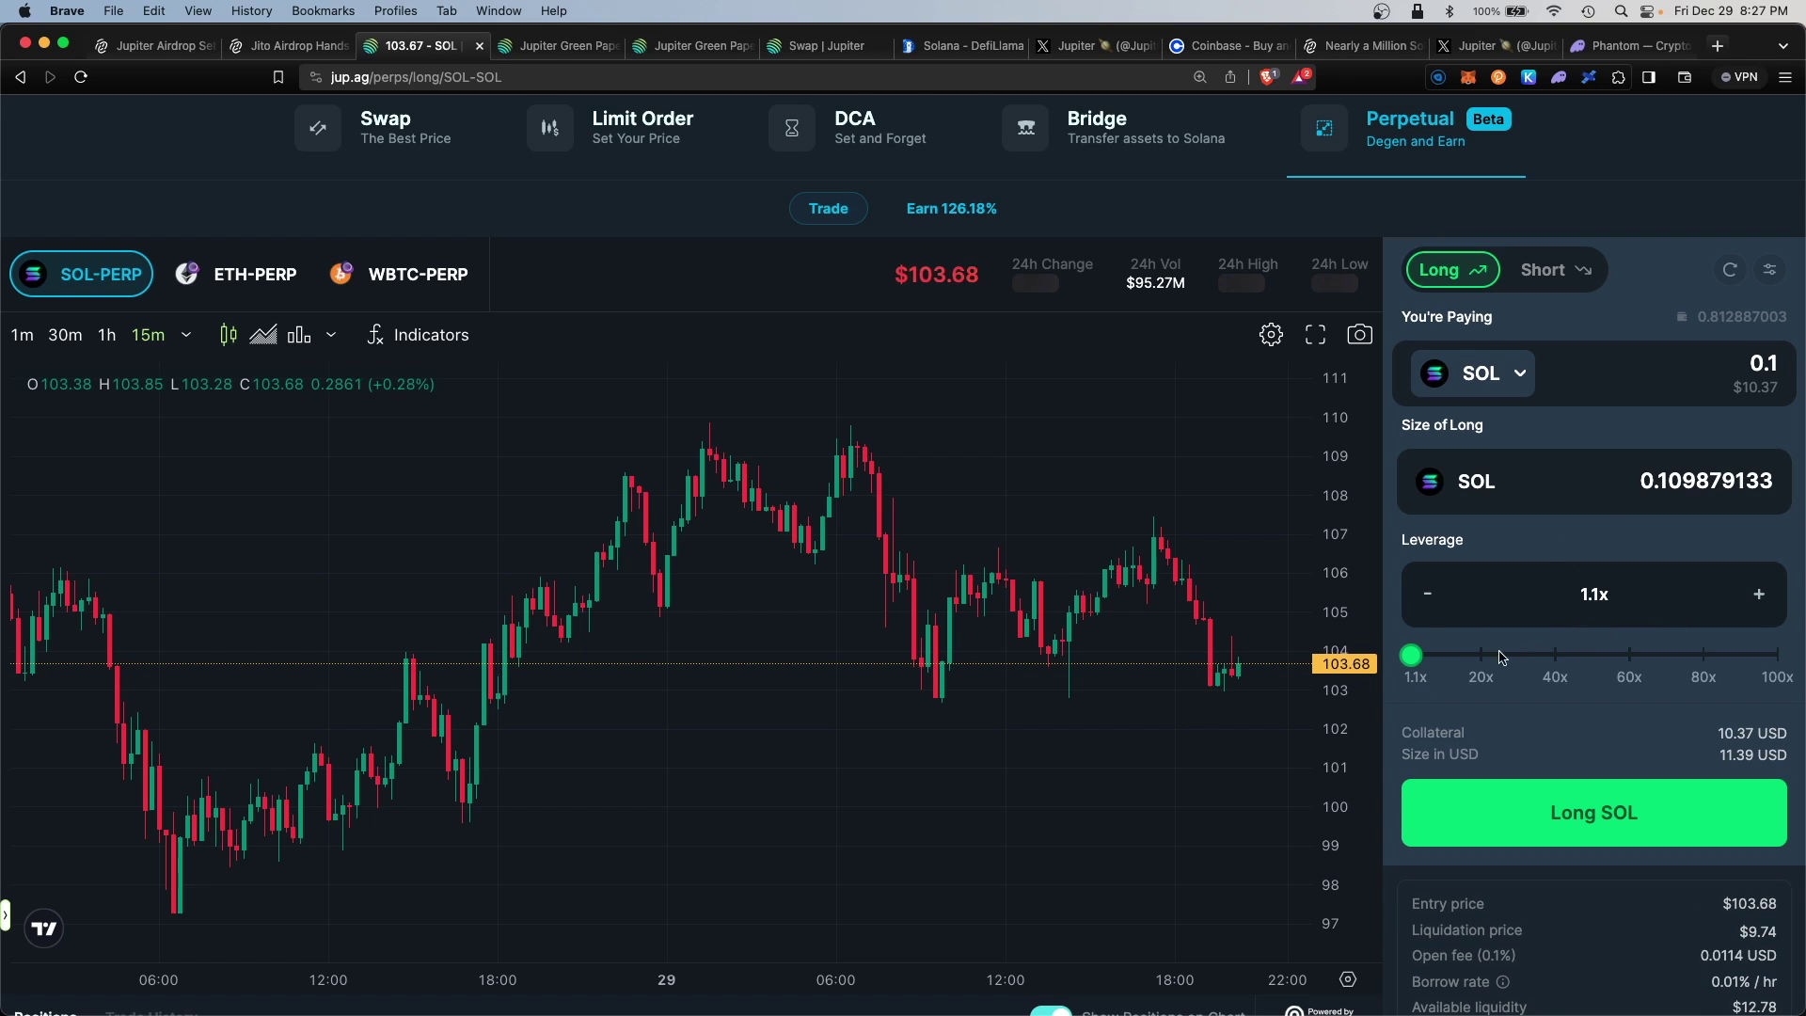
{"action": "mouse_move", "coordinate": [1408, 661]}
{"action": "mouse_move", "coordinate": [1408, 661]}
{"action": "left_mouse_down"}
{"action": "mouse_move", "coordinate": [1741, 676]}
{"action": "mouse_move", "coordinate": [1408, 675]}
{"action": "left_mouse_up"}
{"action": "scroll", "coordinate": [1411, 678], "scroll_direction": "down", "scroll_amount": 1}
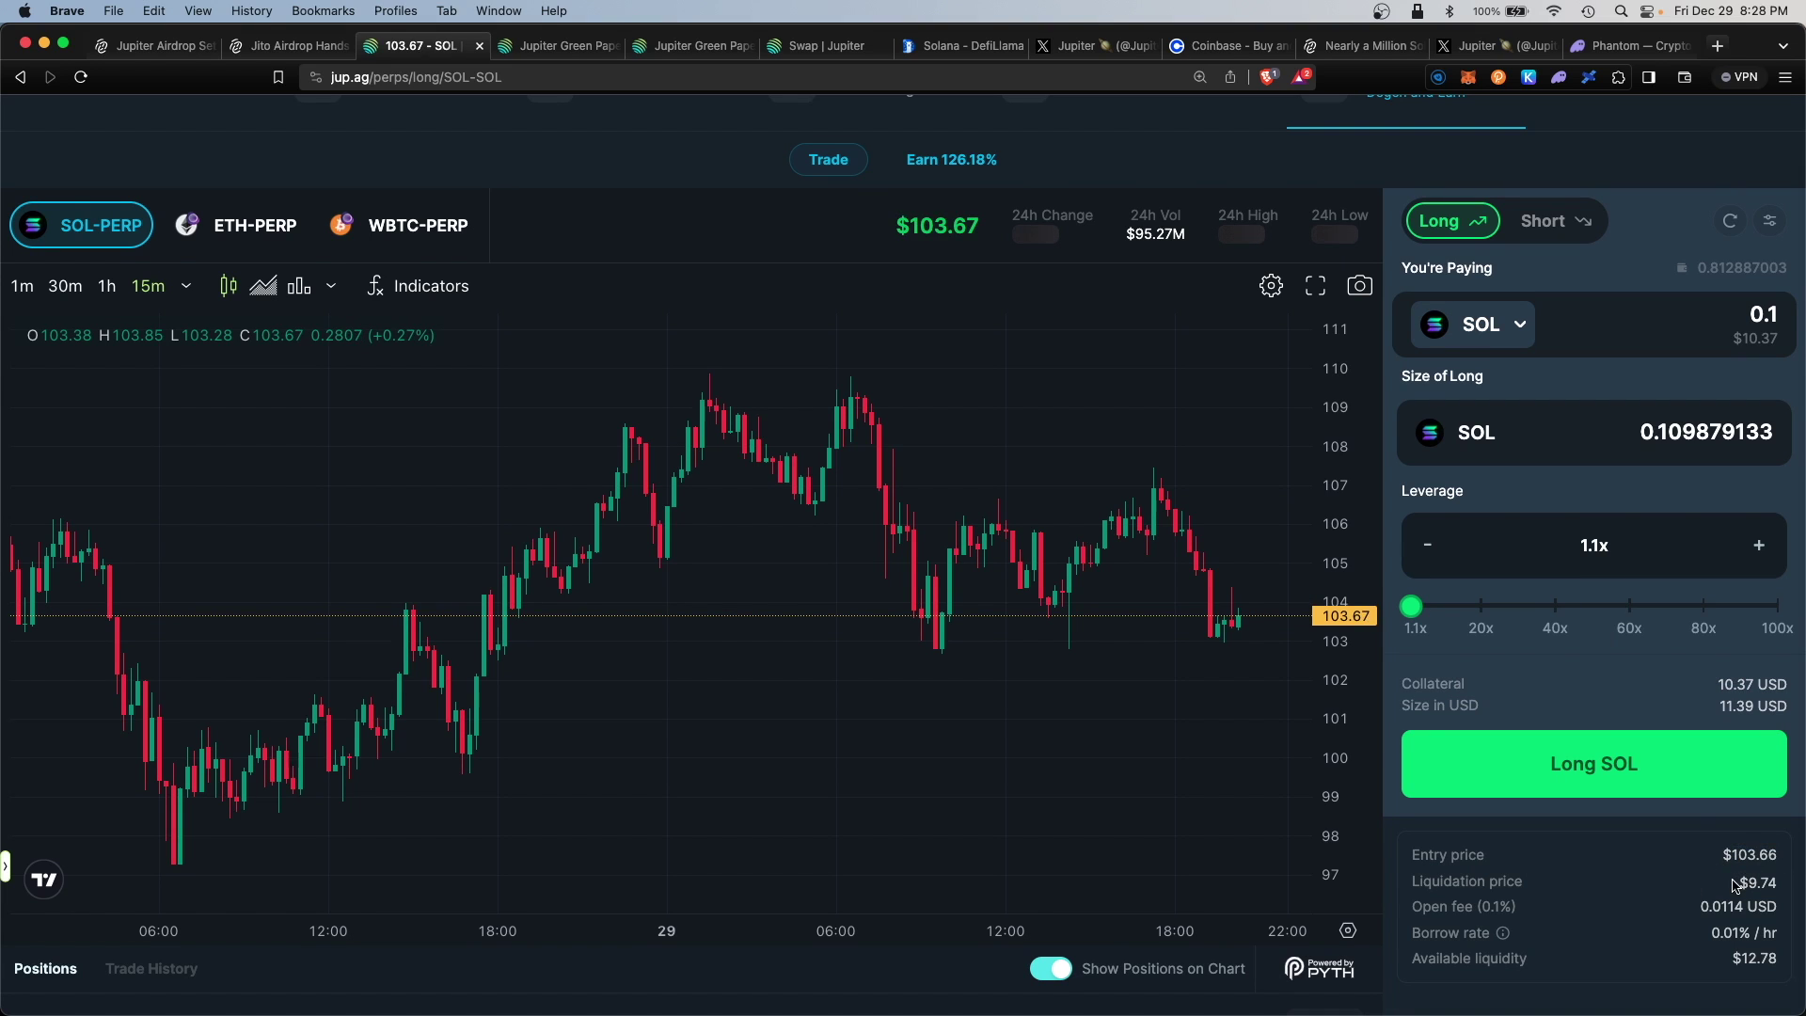
{"action": "left_click_drag", "start_coordinate": [1737, 885], "coordinate": [1790, 894]}
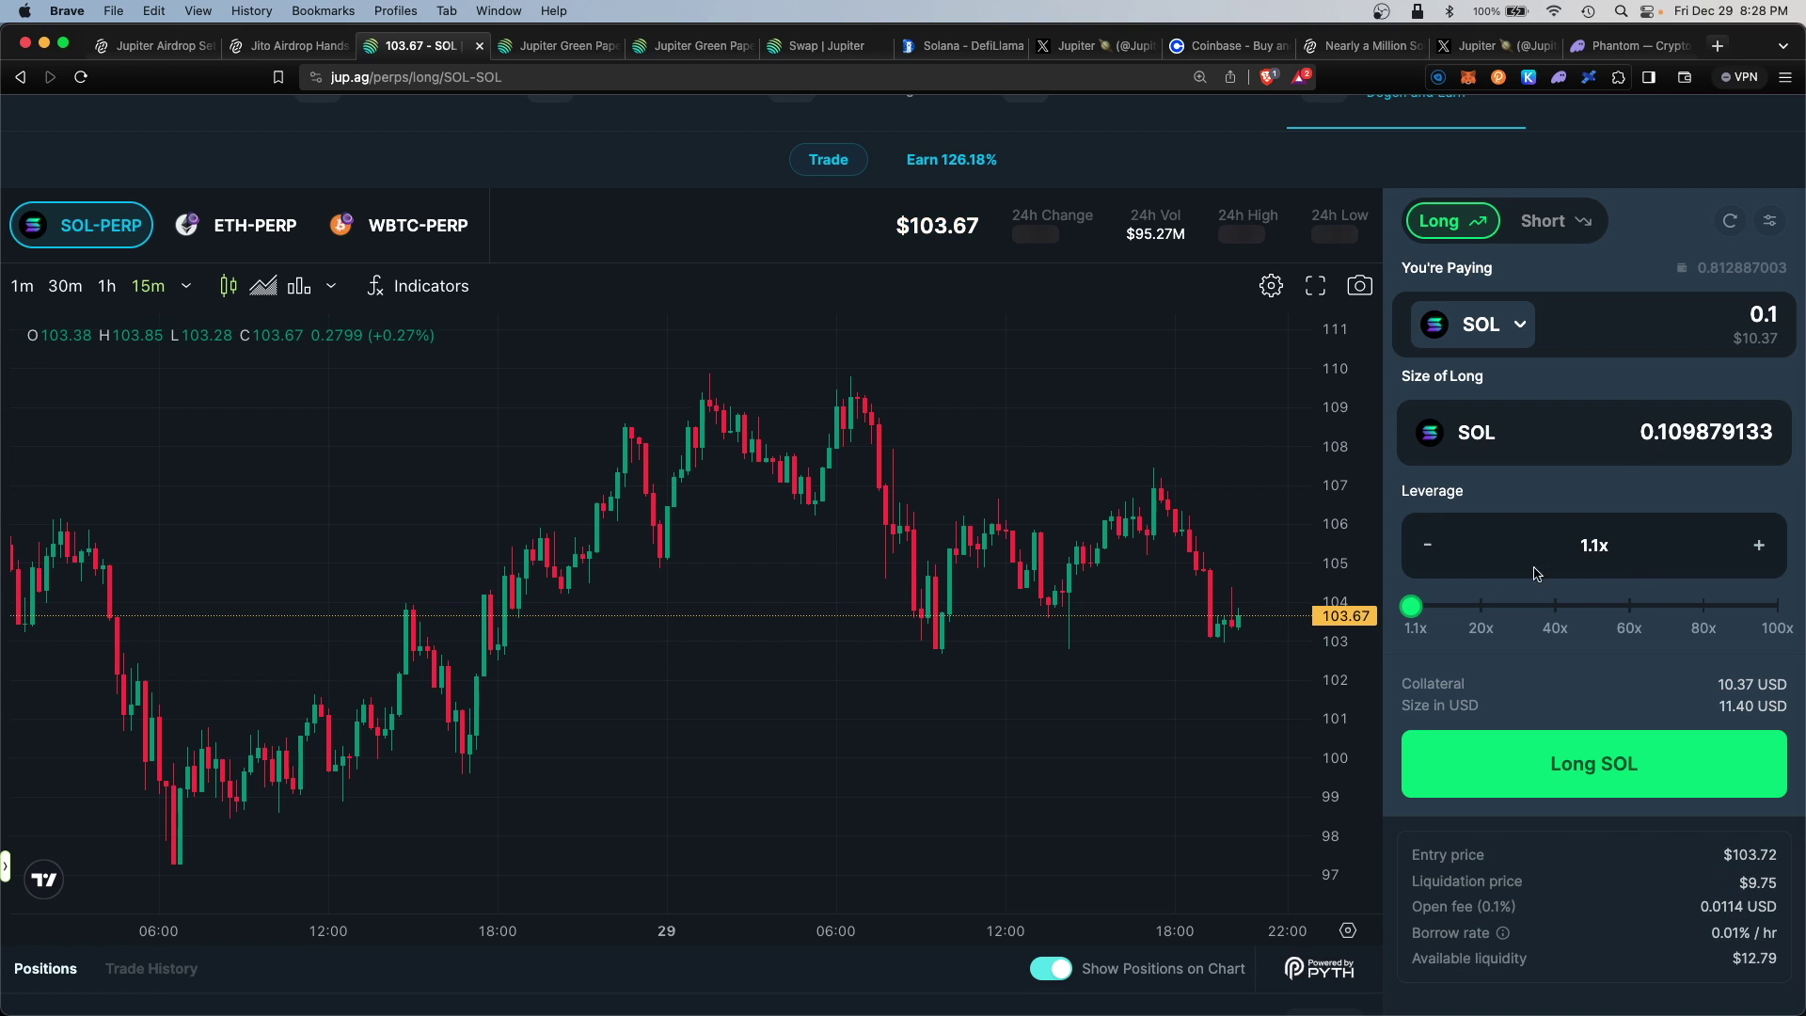
{"action": "left_click", "coordinate": [1663, 764]}
{"action": "left_click", "coordinate": [1714, 577]}
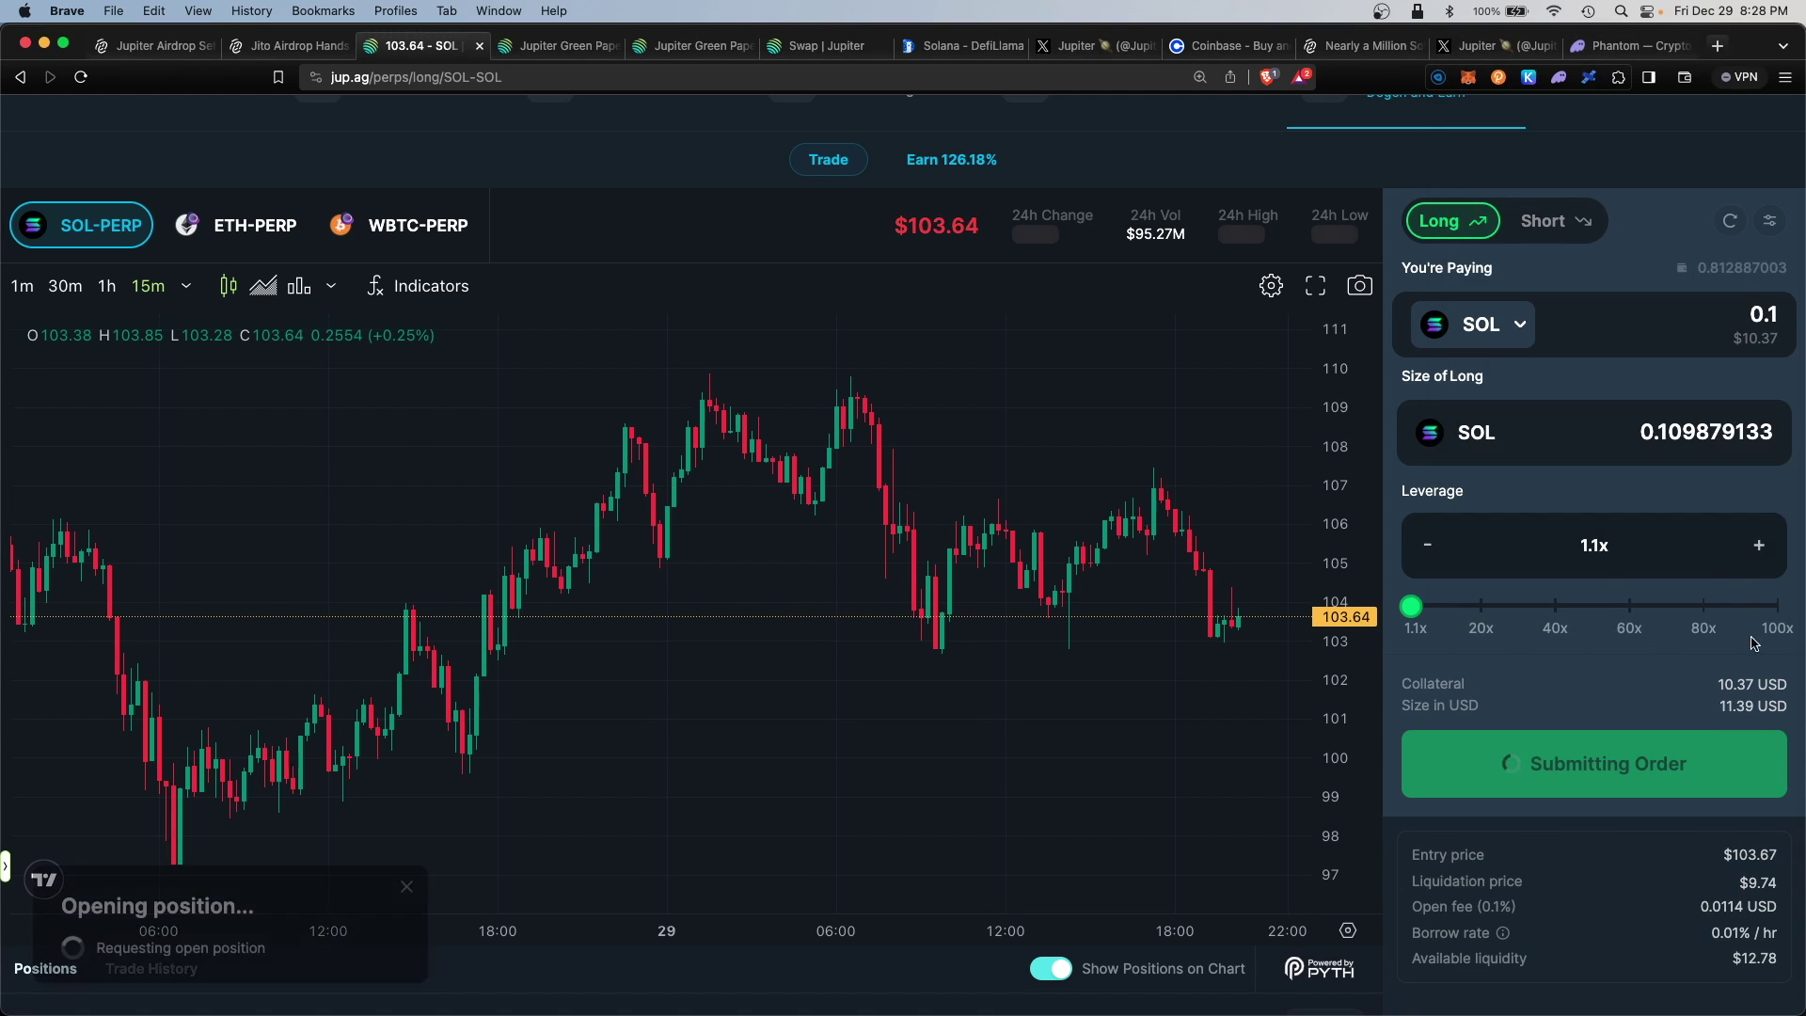
{"action": "scroll", "coordinate": [113, 866], "scroll_direction": "down", "scroll_amount": 3}
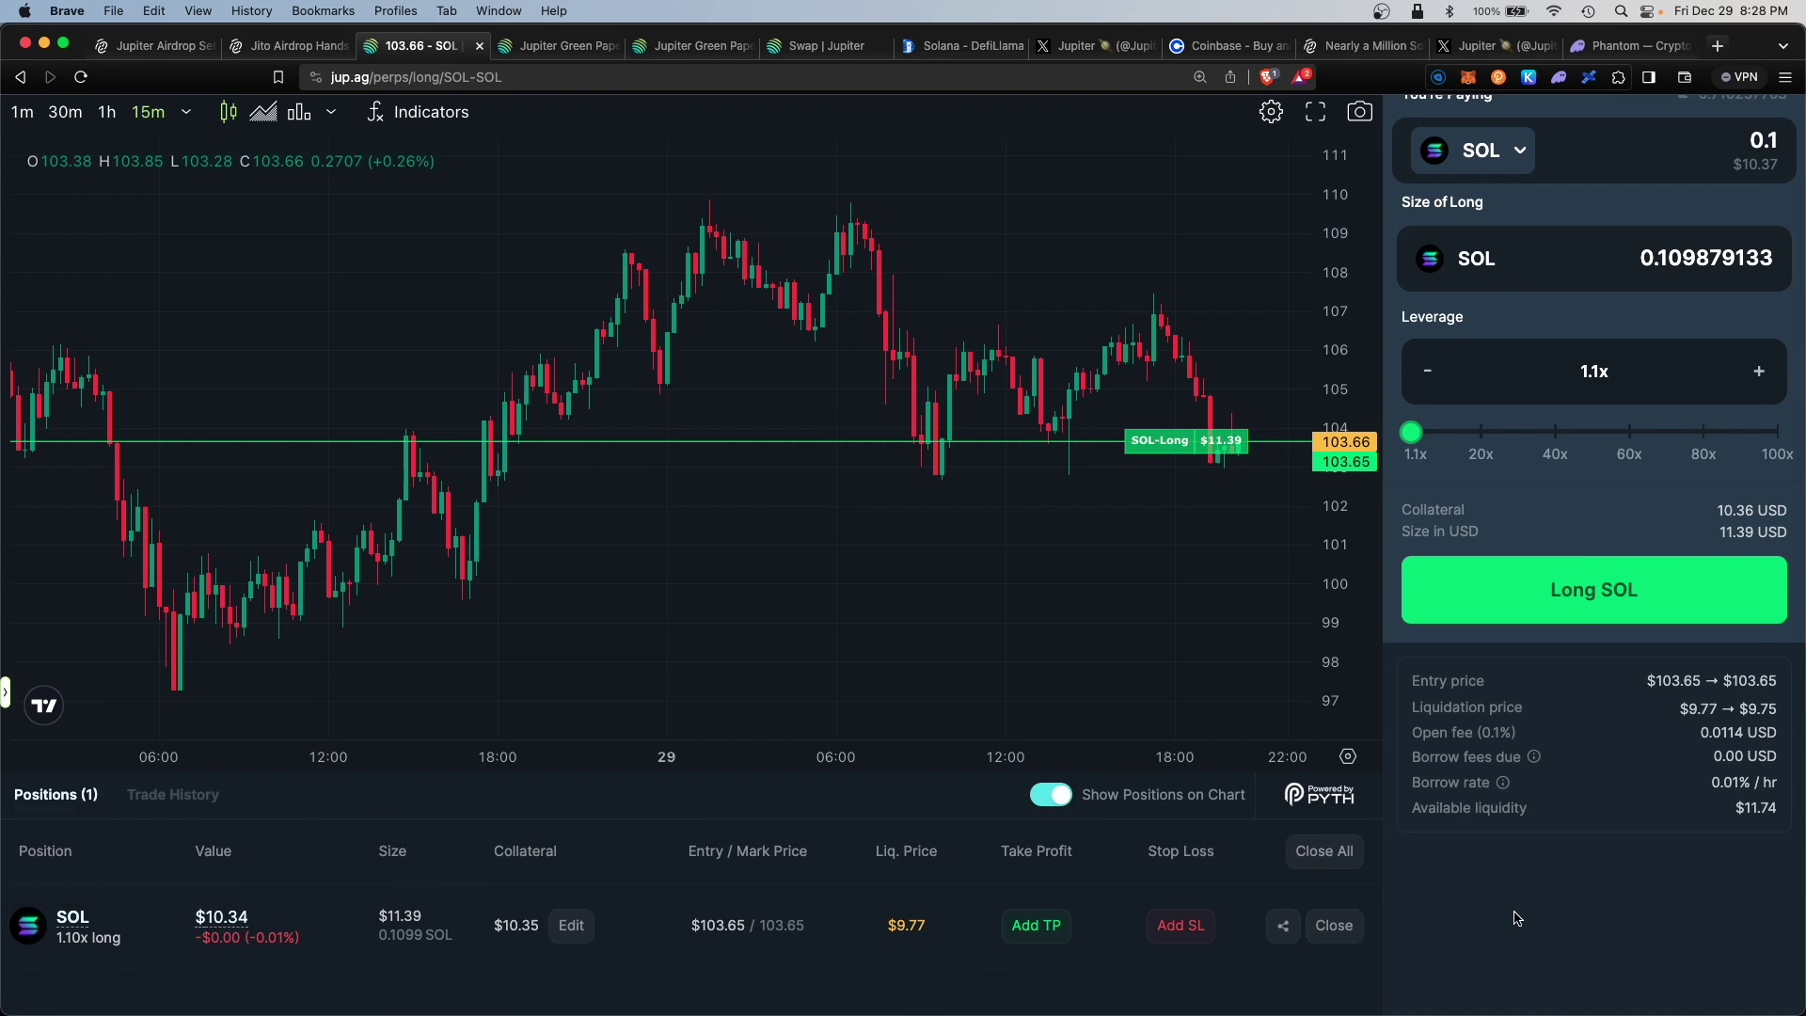
{"action": "scroll", "coordinate": [1515, 918], "scroll_direction": "up", "scroll_amount": 3}
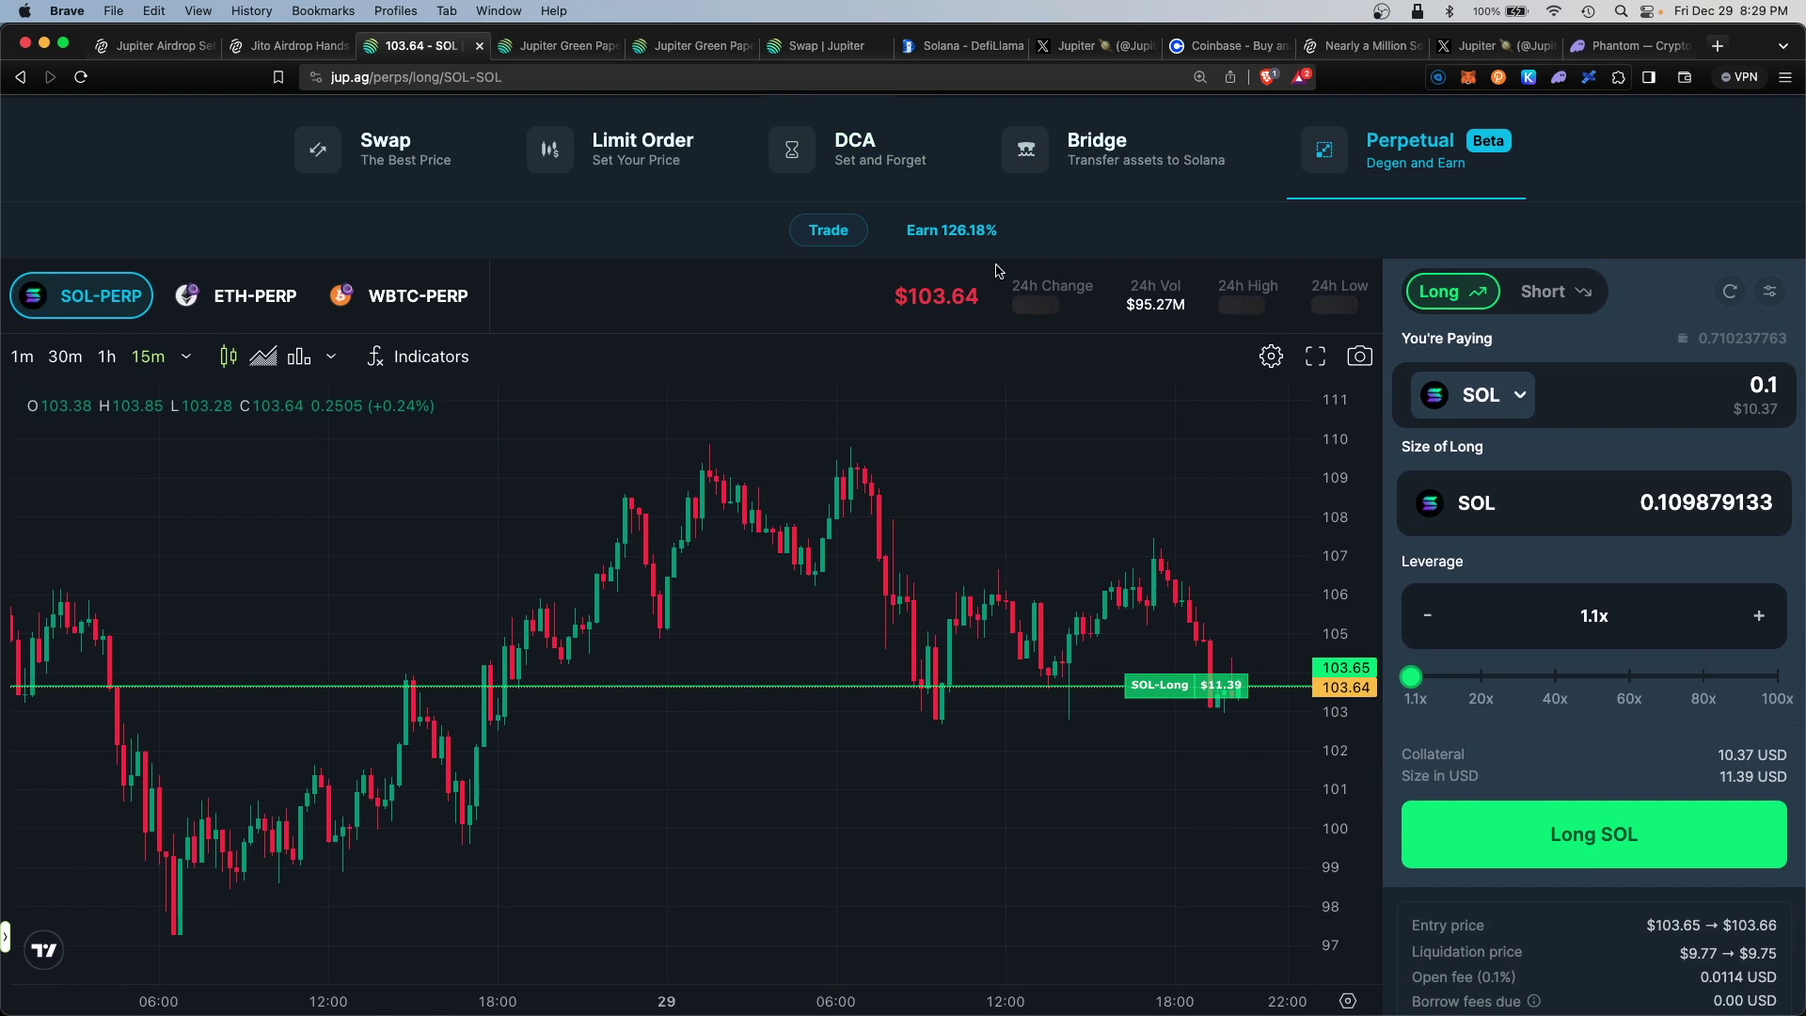
Inspect the JLP liquidity allocation, marking SOL's pool size and utilization and ETH's 99.77% utilization.
{"action": "left_click", "coordinate": [969, 234]}
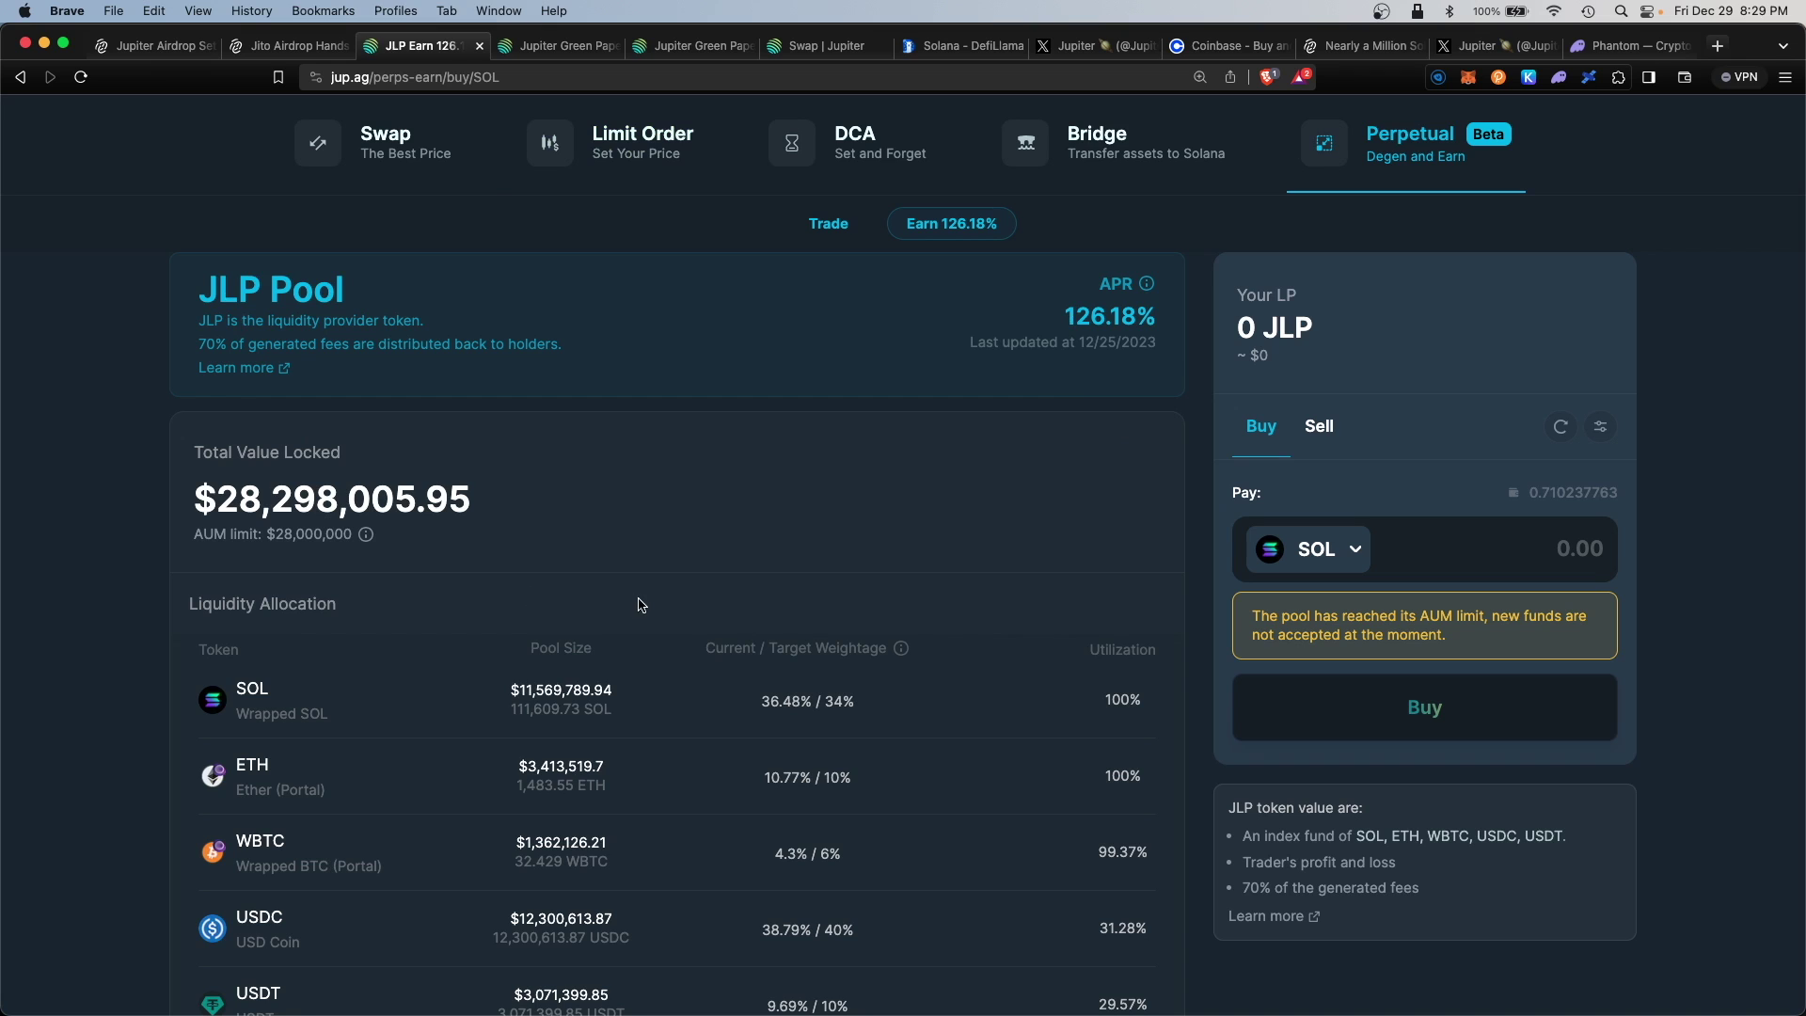
{"action": "scroll", "coordinate": [640, 593], "scroll_direction": "down", "scroll_amount": 2}
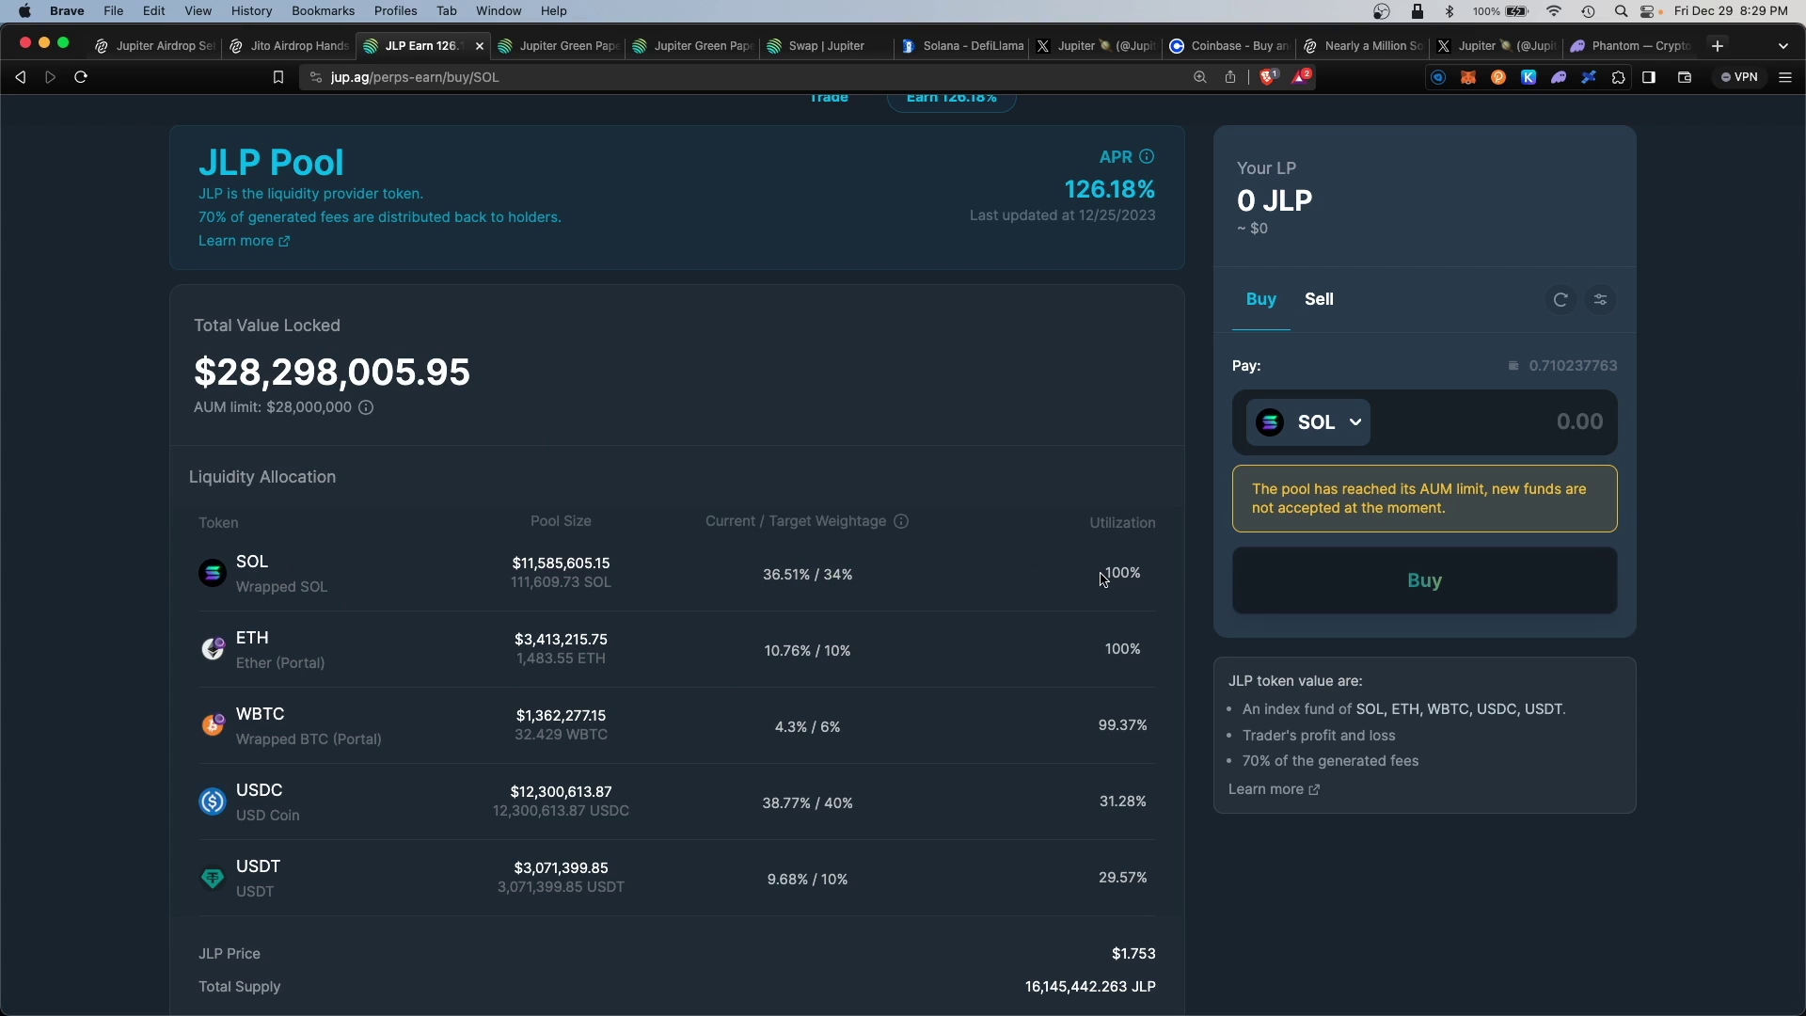
{"action": "left_click_drag", "start_coordinate": [1103, 578], "coordinate": [1149, 581]}
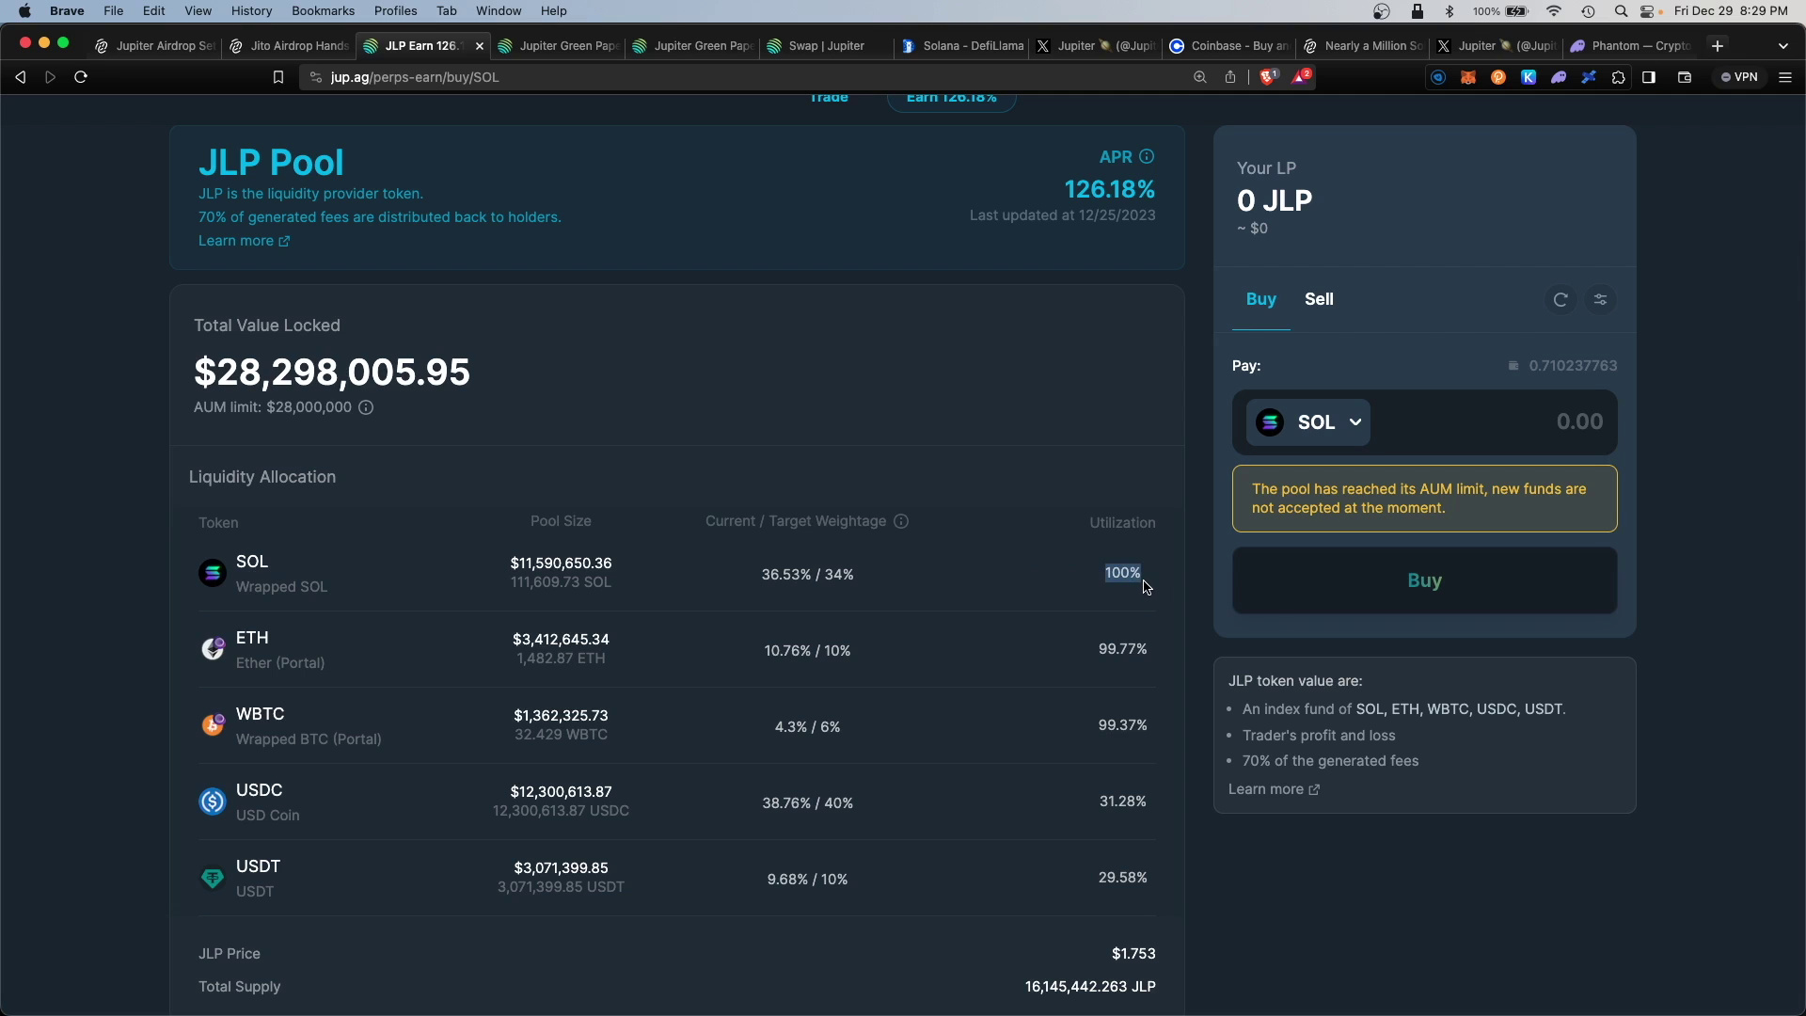
{"action": "left_click_drag", "start_coordinate": [237, 588], "coordinate": [1135, 576]}
{"action": "left_click", "coordinate": [1135, 577]}
{"action": "left_click_drag", "start_coordinate": [508, 563], "coordinate": [630, 567]}
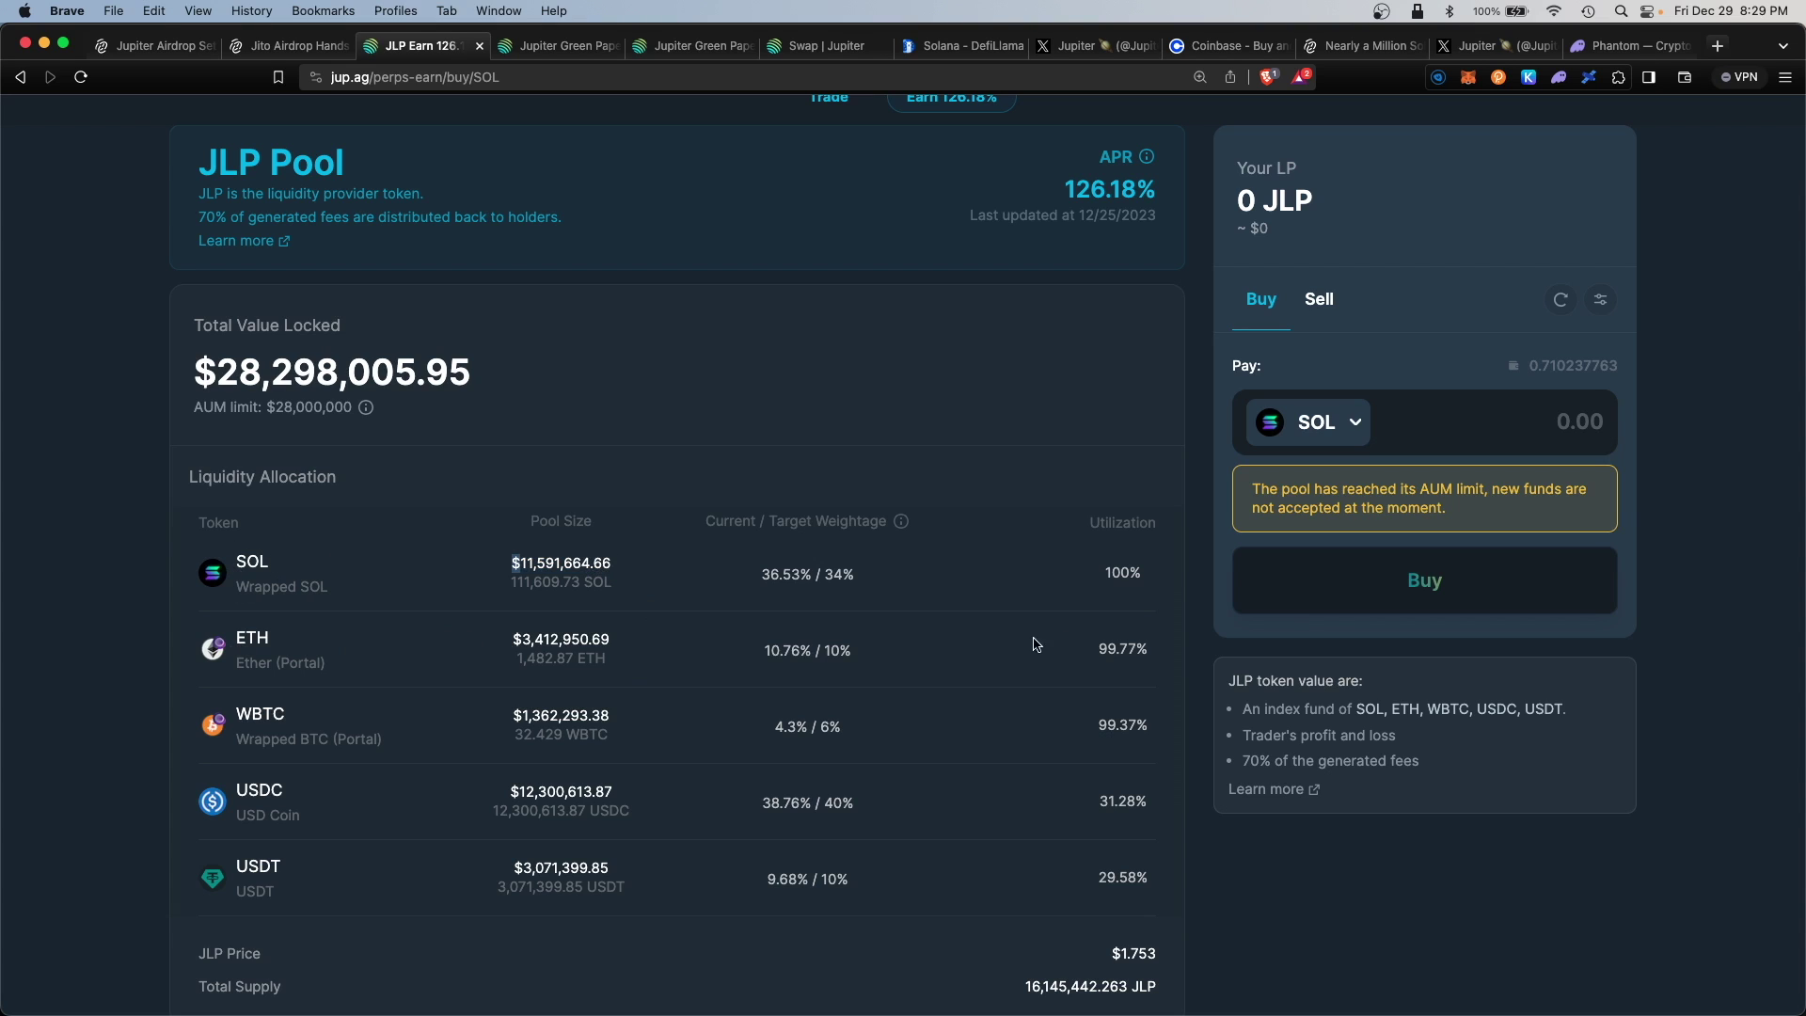
{"action": "left_click_drag", "start_coordinate": [1092, 651], "coordinate": [1187, 653]}
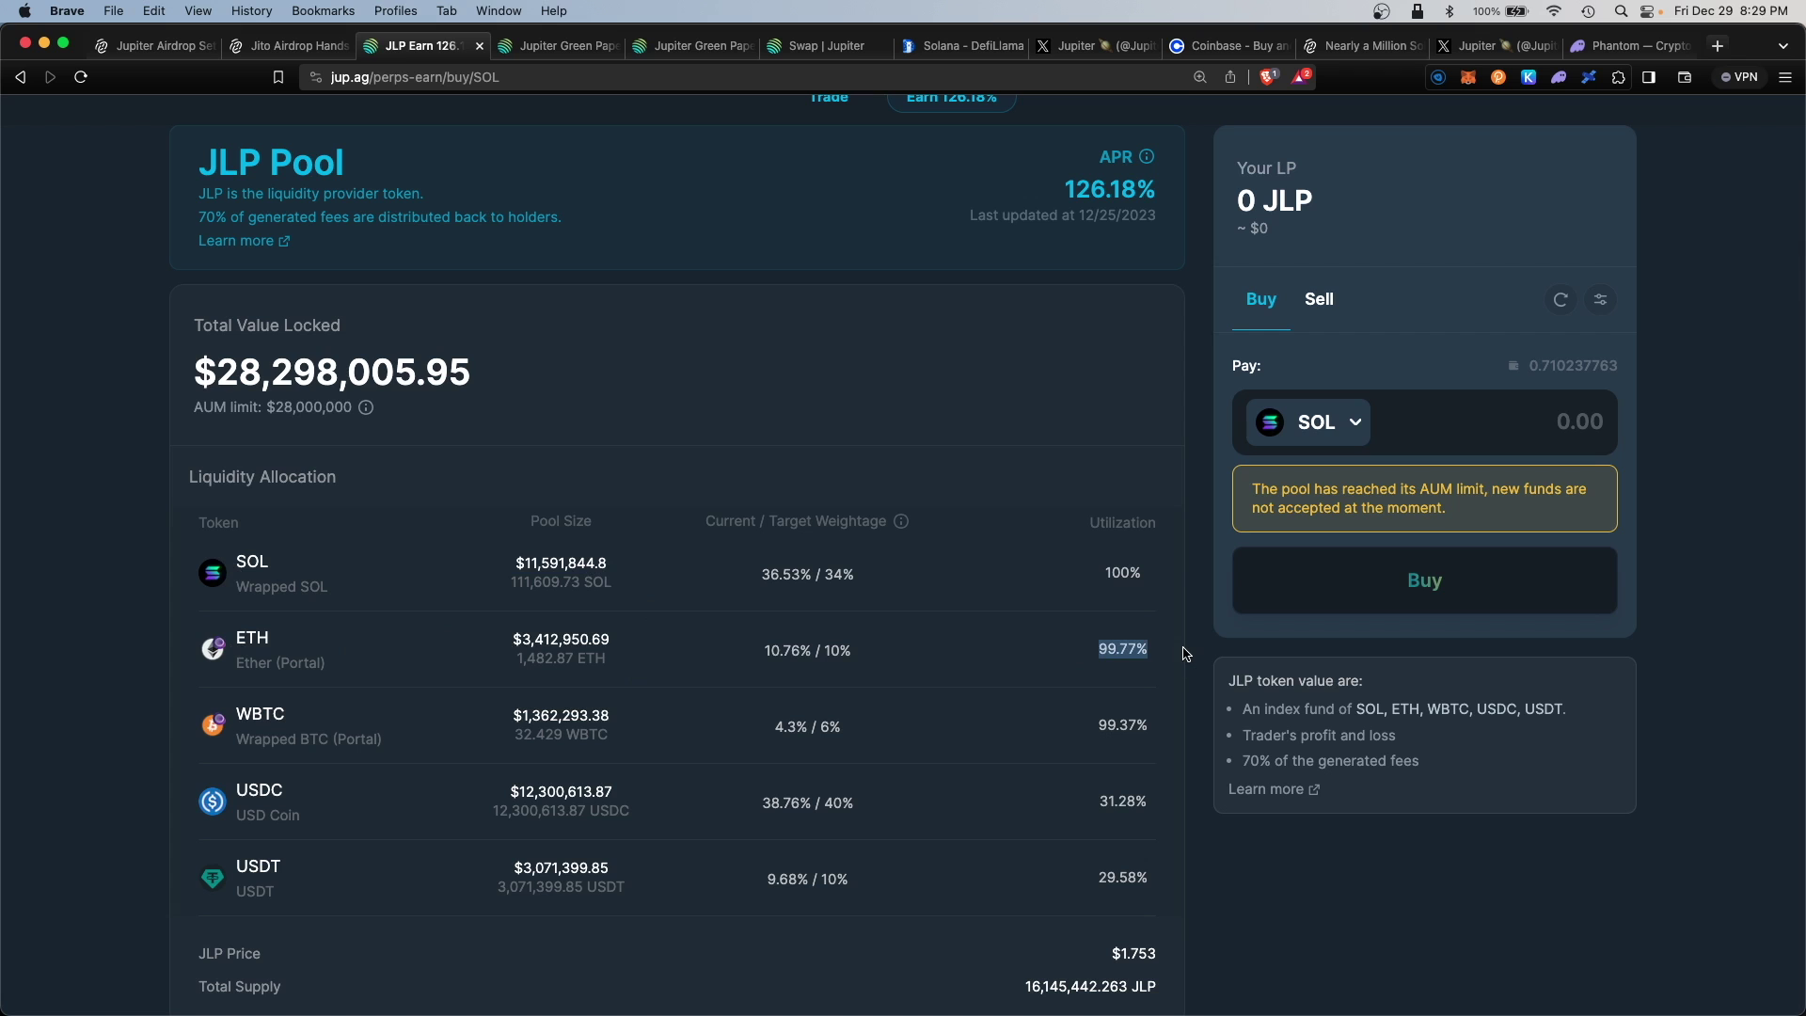
Try buying JLP with 20 USDC, note the AUM limit warning, then switch to the Sell form.
{"action": "left_click", "coordinate": [1356, 427]}
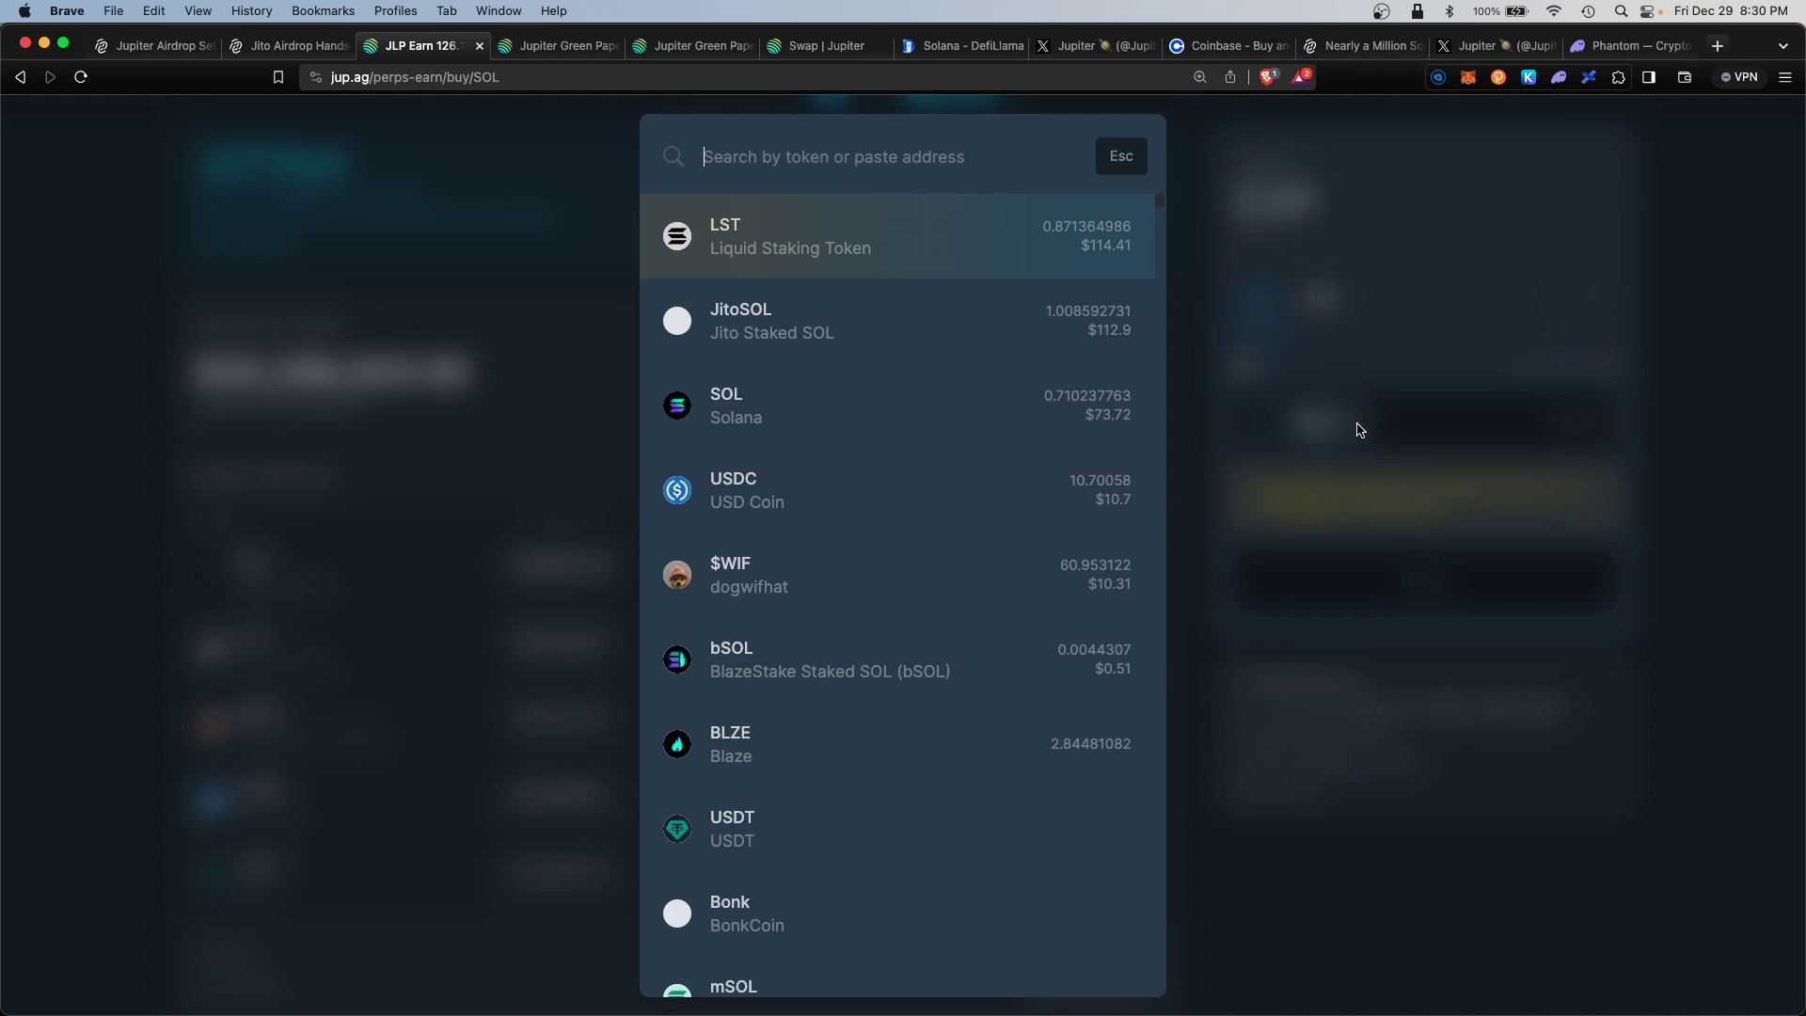
{"action": "left_click", "coordinate": [1119, 487]}
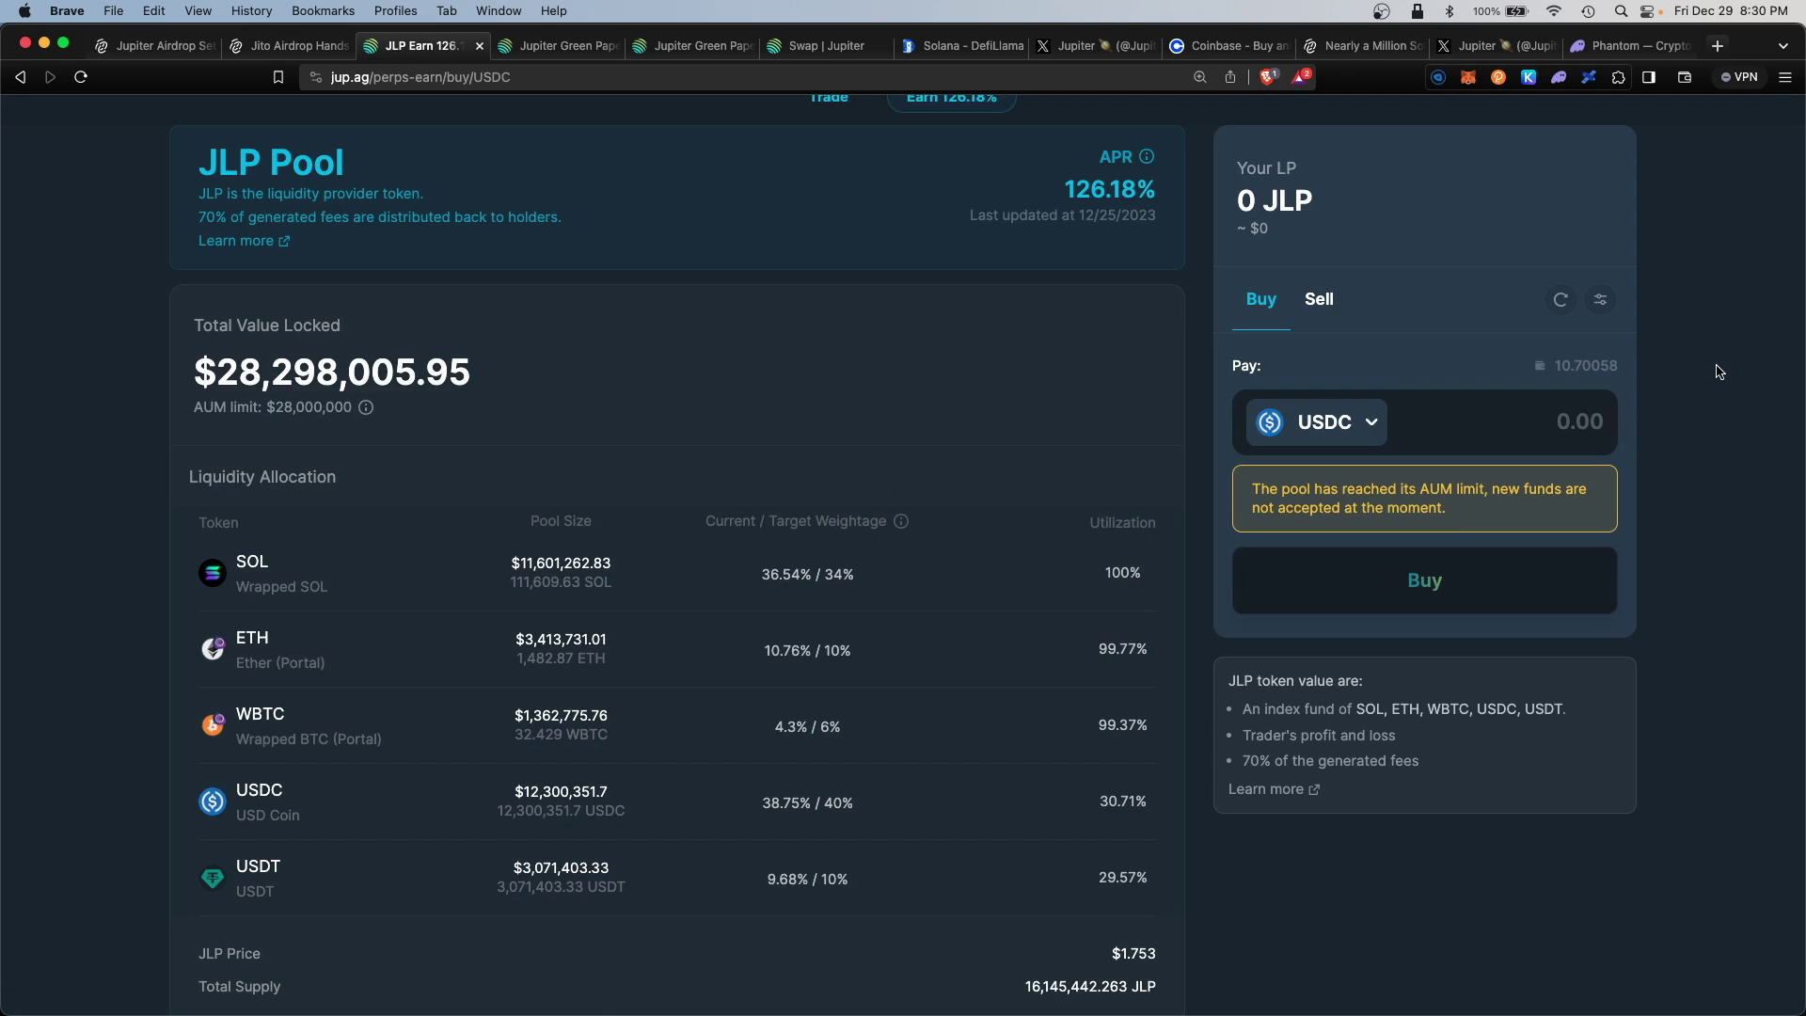
{"action": "type", "text": "20"}
{"action": "scroll", "coordinate": [1259, 341], "scroll_direction": "down", "scroll_amount": 1}
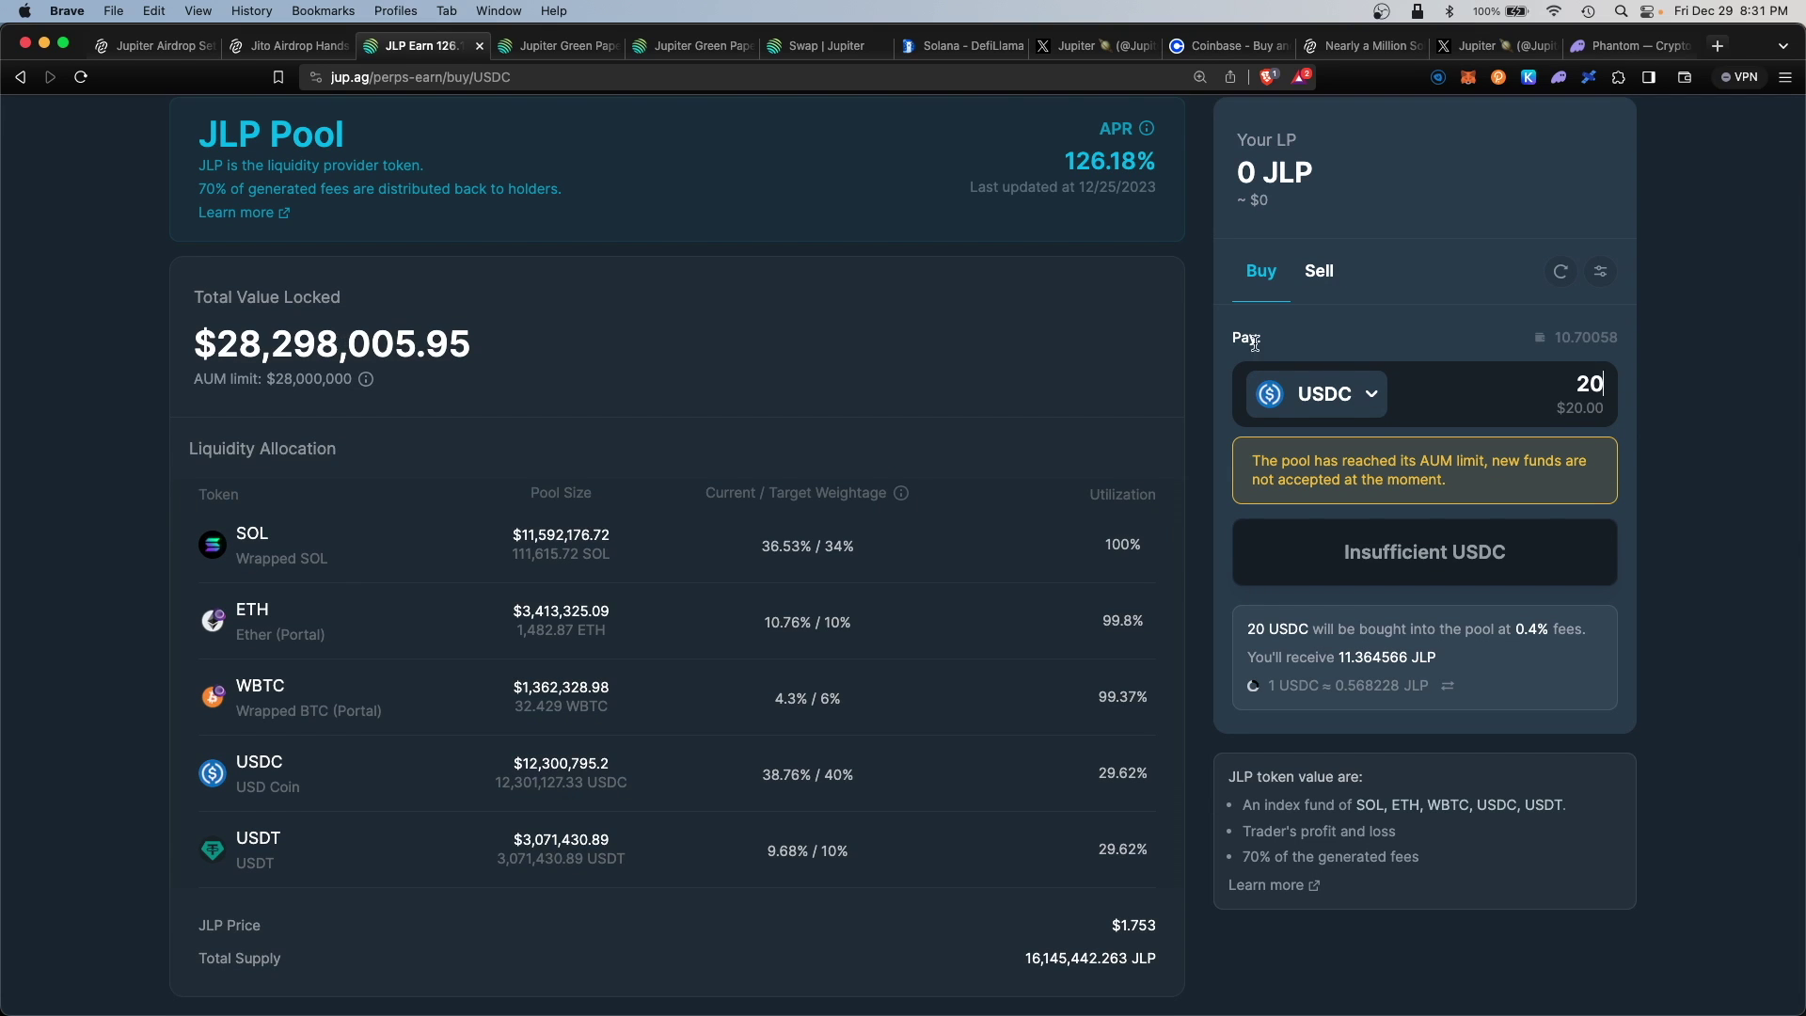
{"action": "left_click_drag", "start_coordinate": [1256, 457], "coordinate": [1515, 479]}
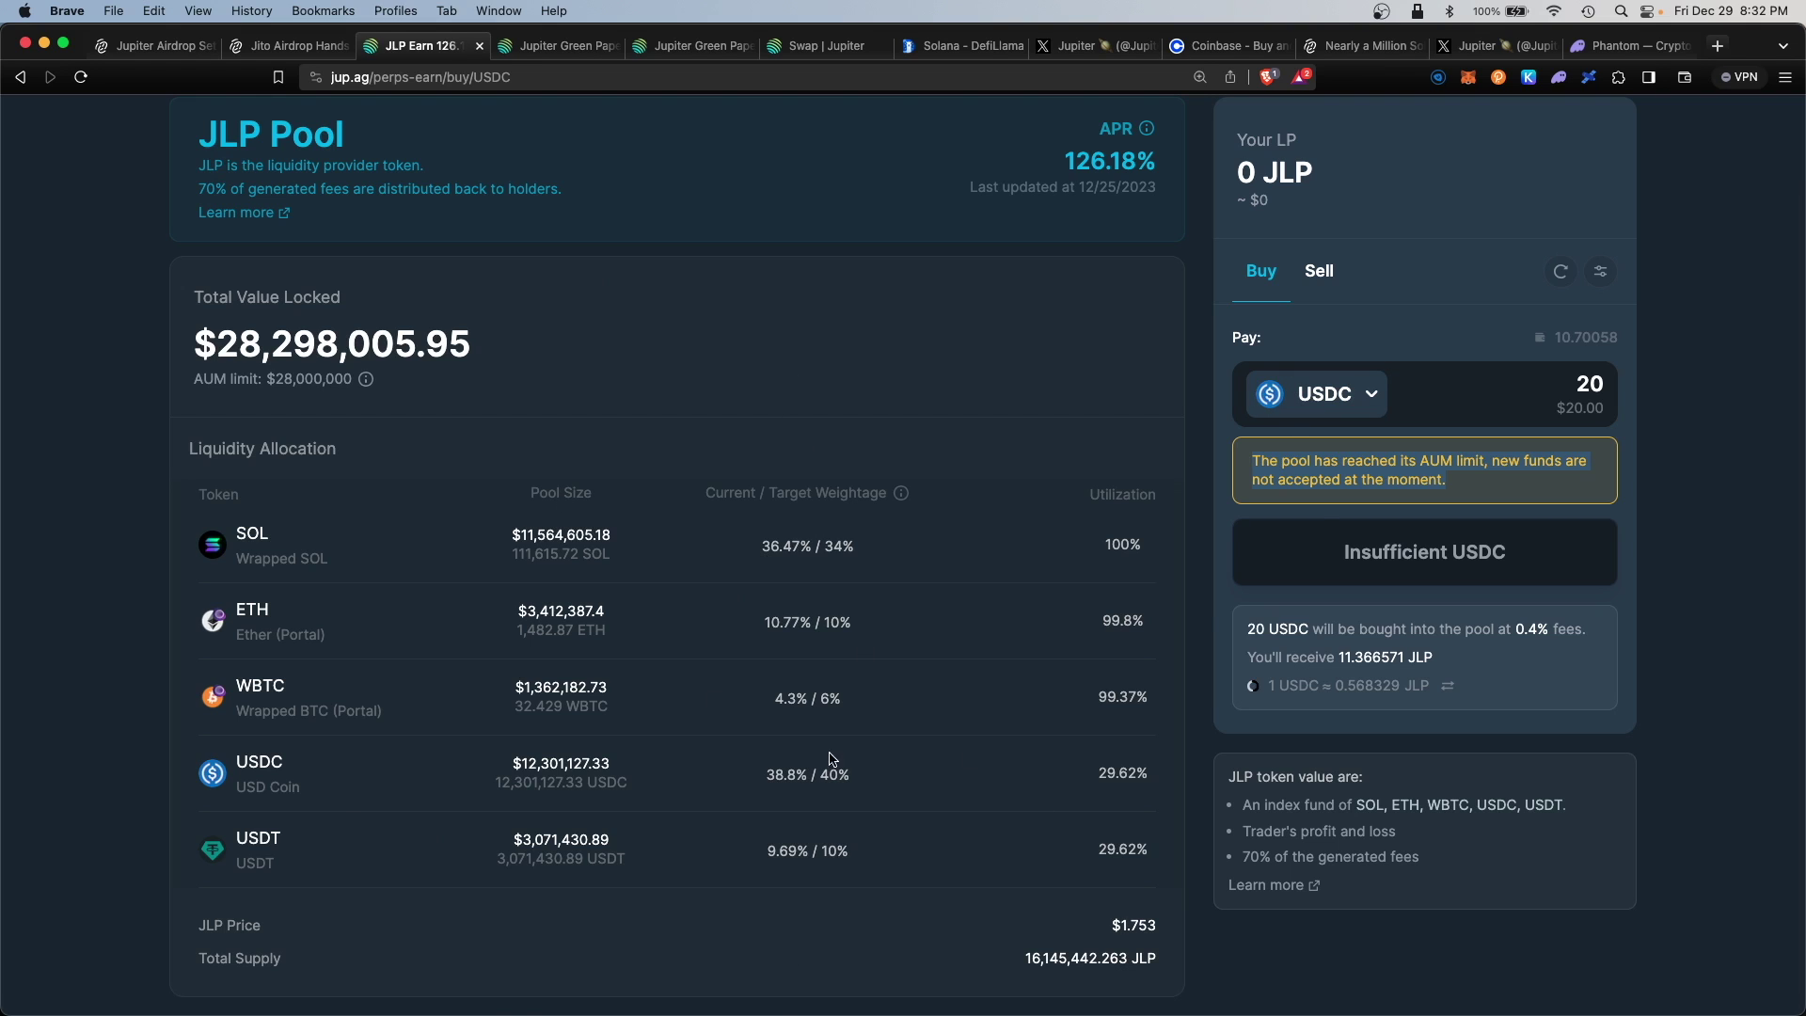
{"action": "left_click", "coordinate": [1330, 279]}
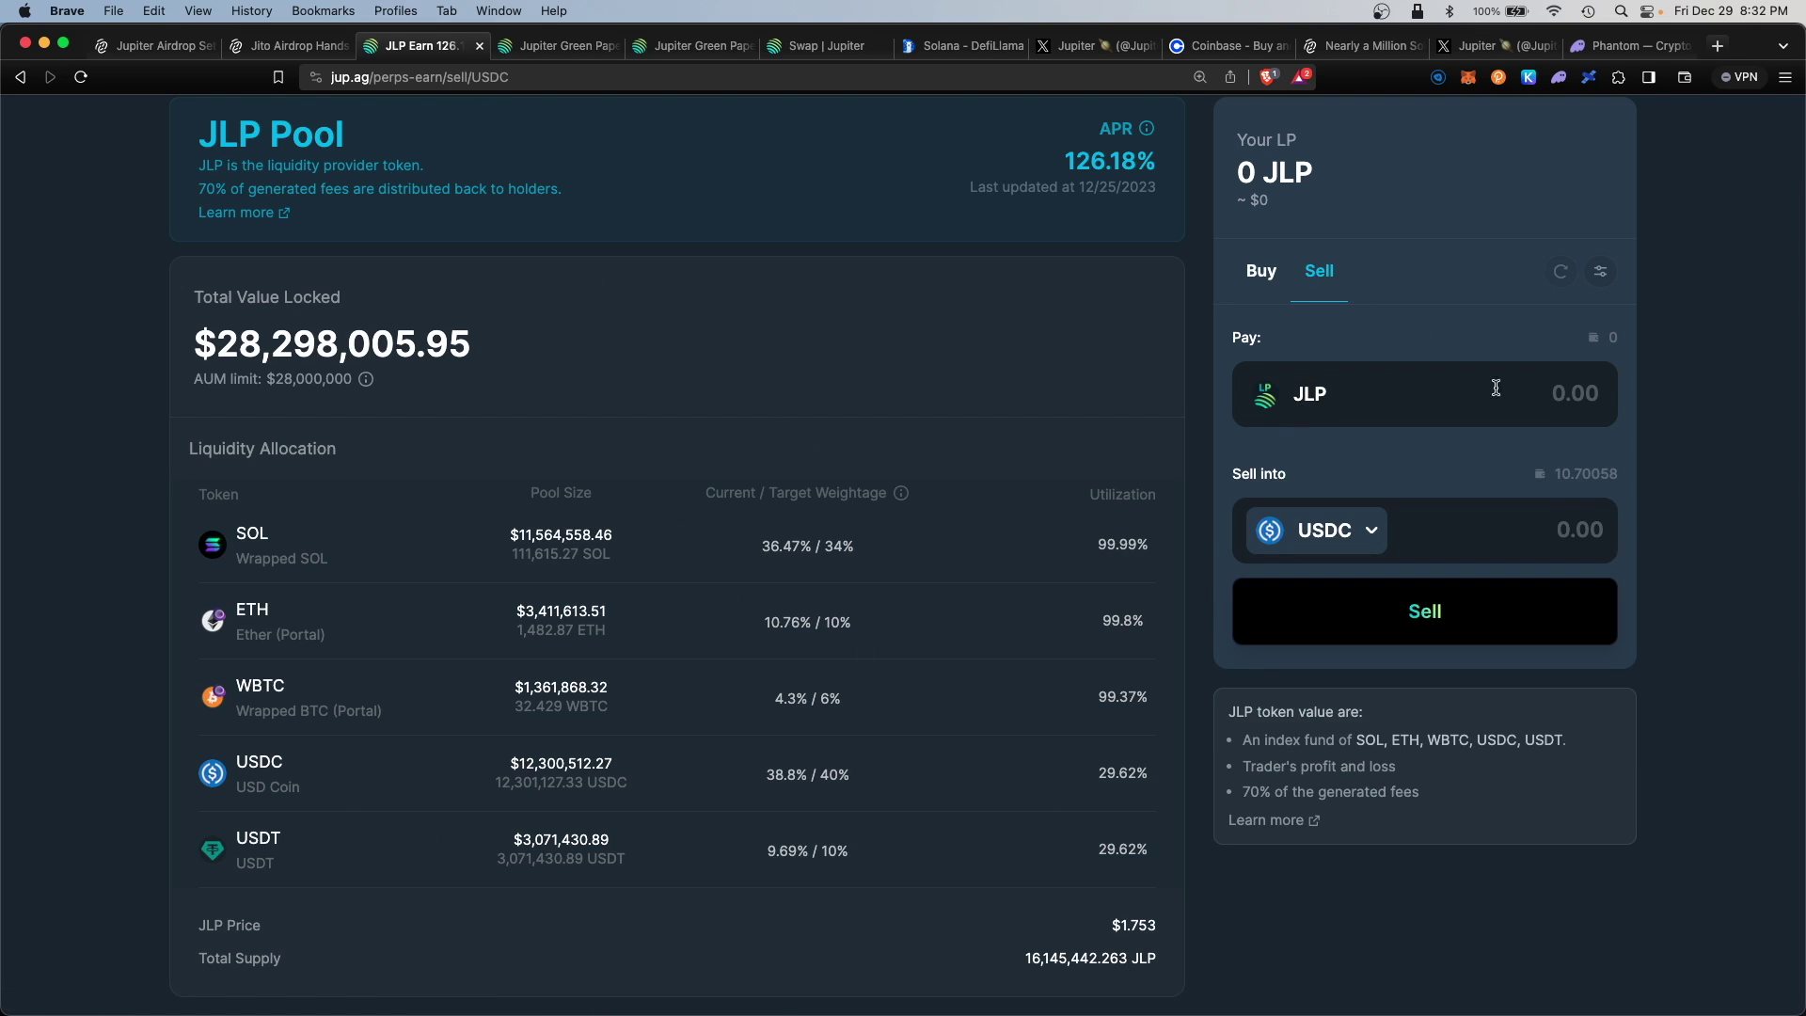
Dismiss the Sell-into token list, return to the USDC-to-SOL swap, and switch to DefiLlama's Solana dashboard.
{"action": "left_click", "coordinate": [1364, 532]}
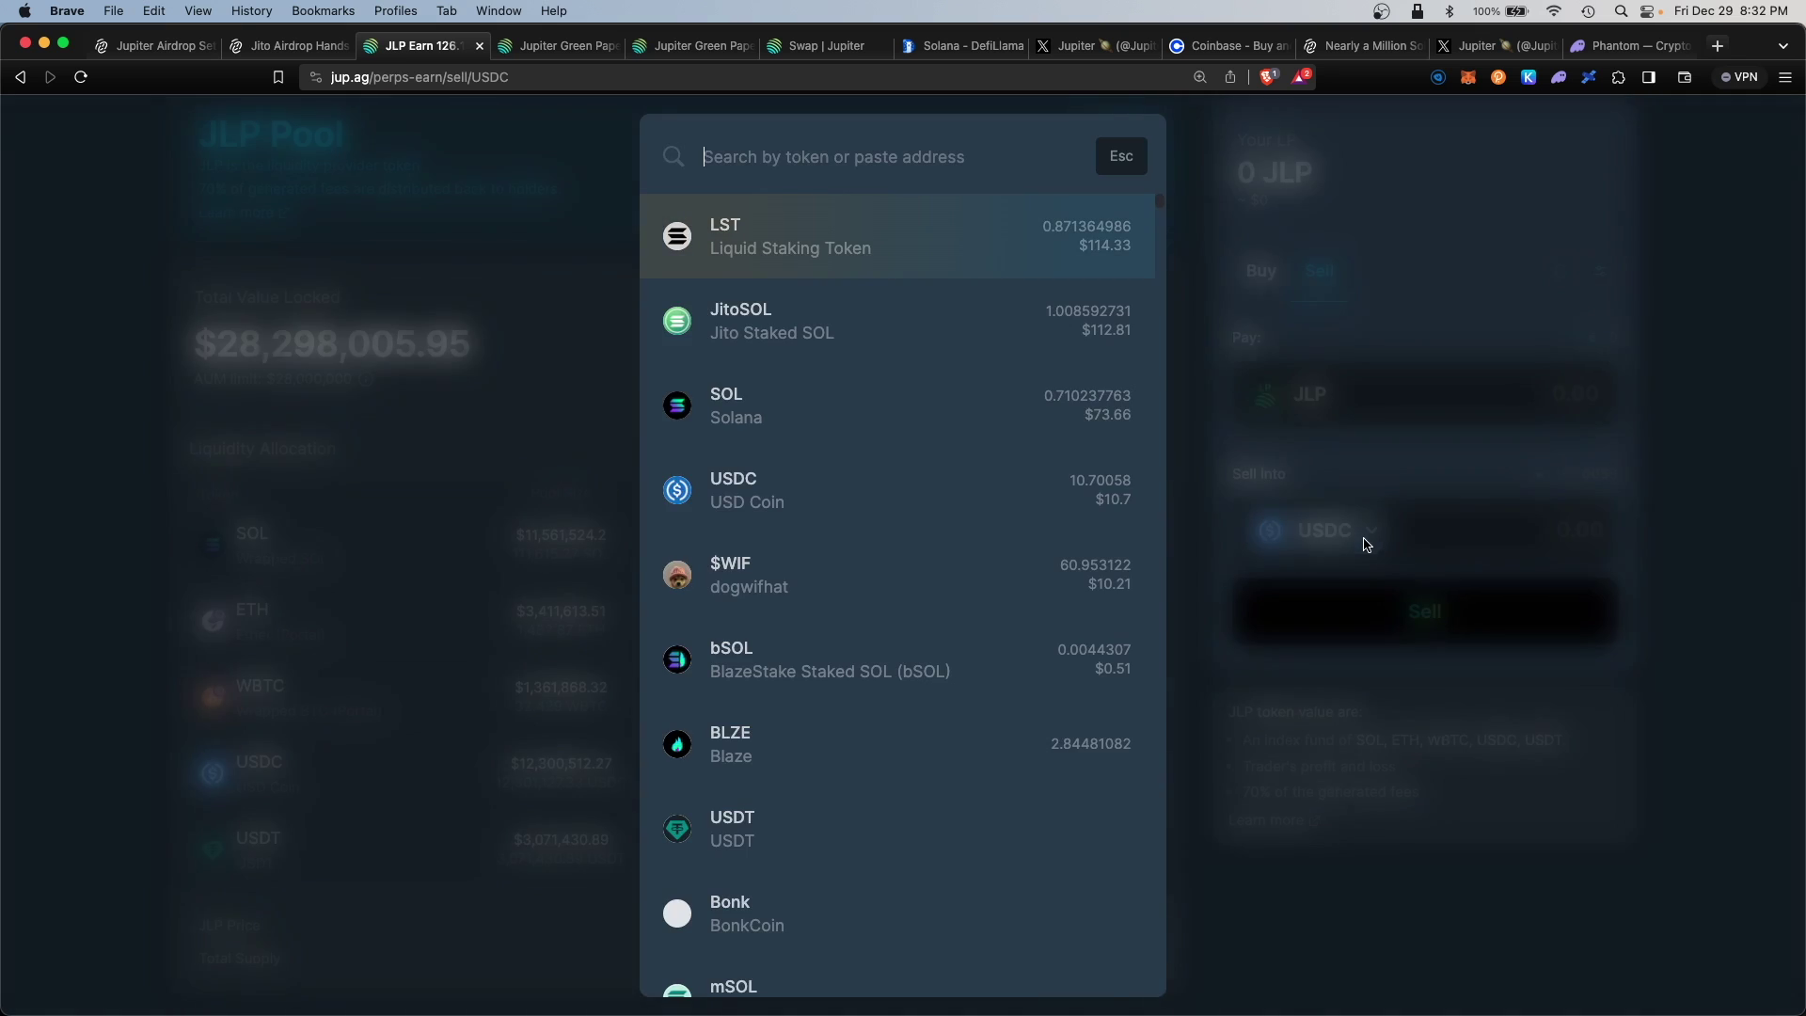
{"action": "key", "text": "Down"}
{"action": "key", "text": "Down"}
{"action": "key", "text": "Return"}
{"action": "key", "text": "super+bracketleft"}
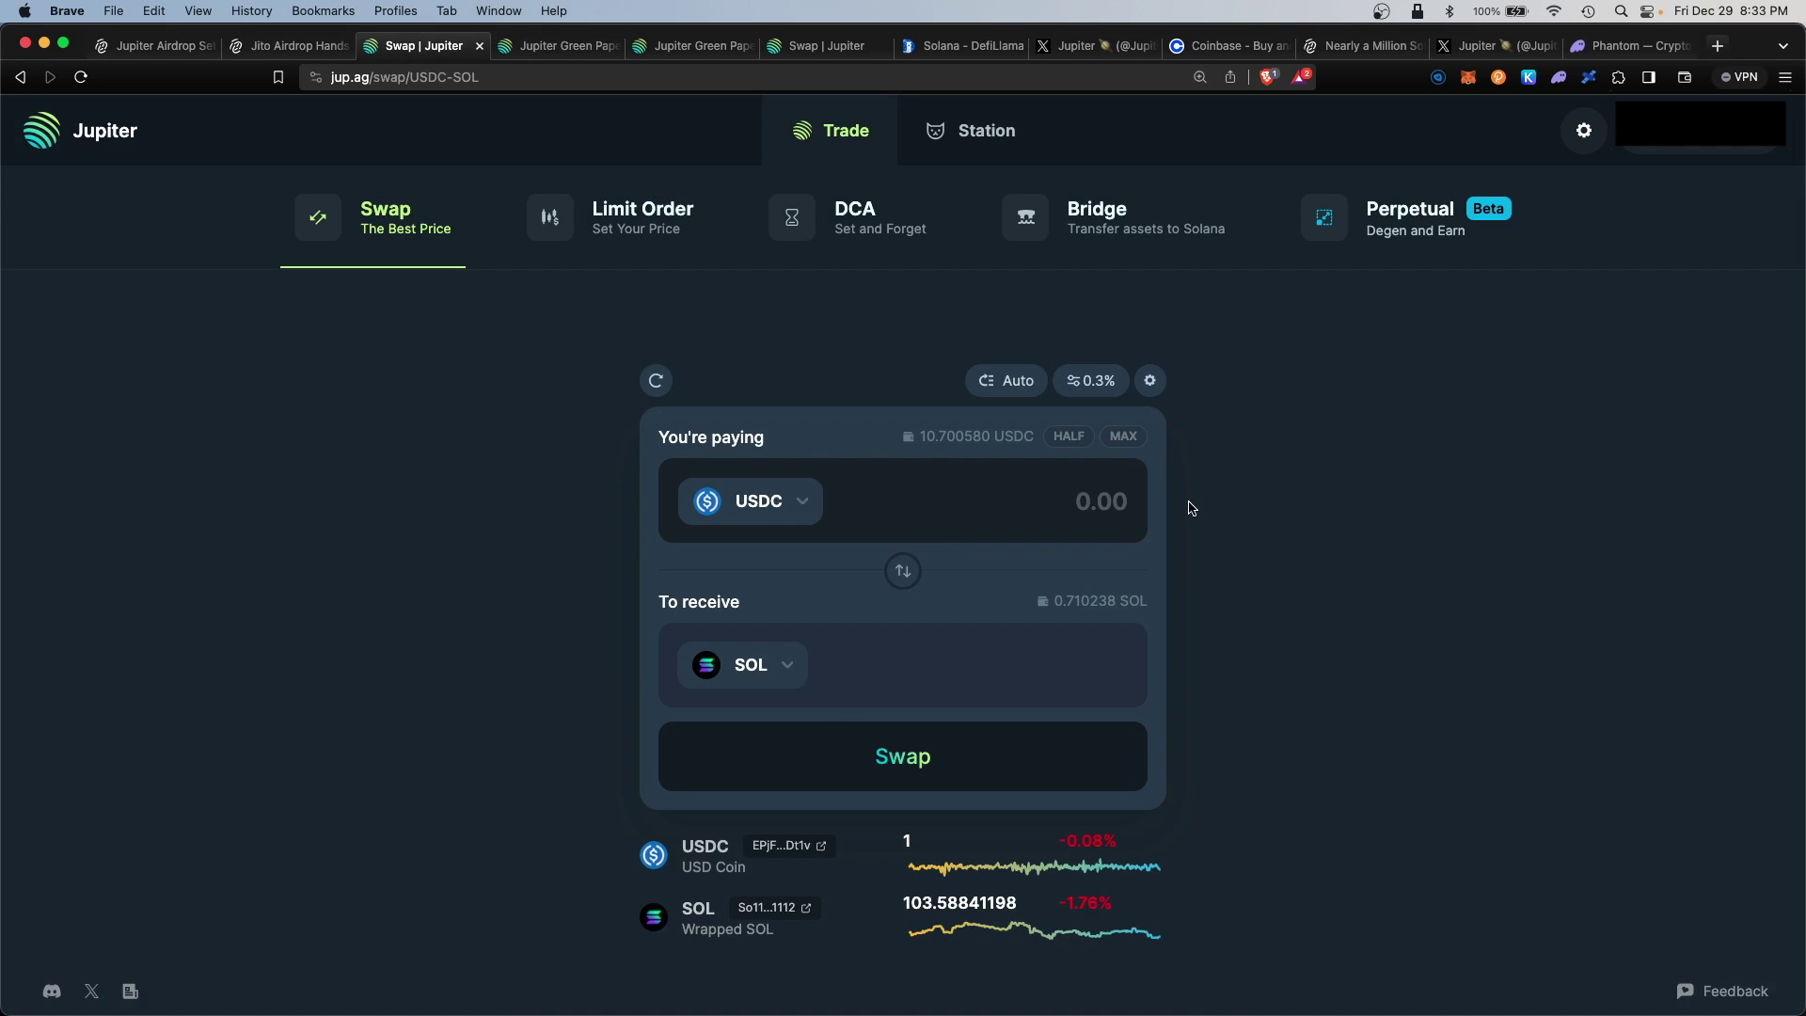
{"action": "key", "text": "super+8"}
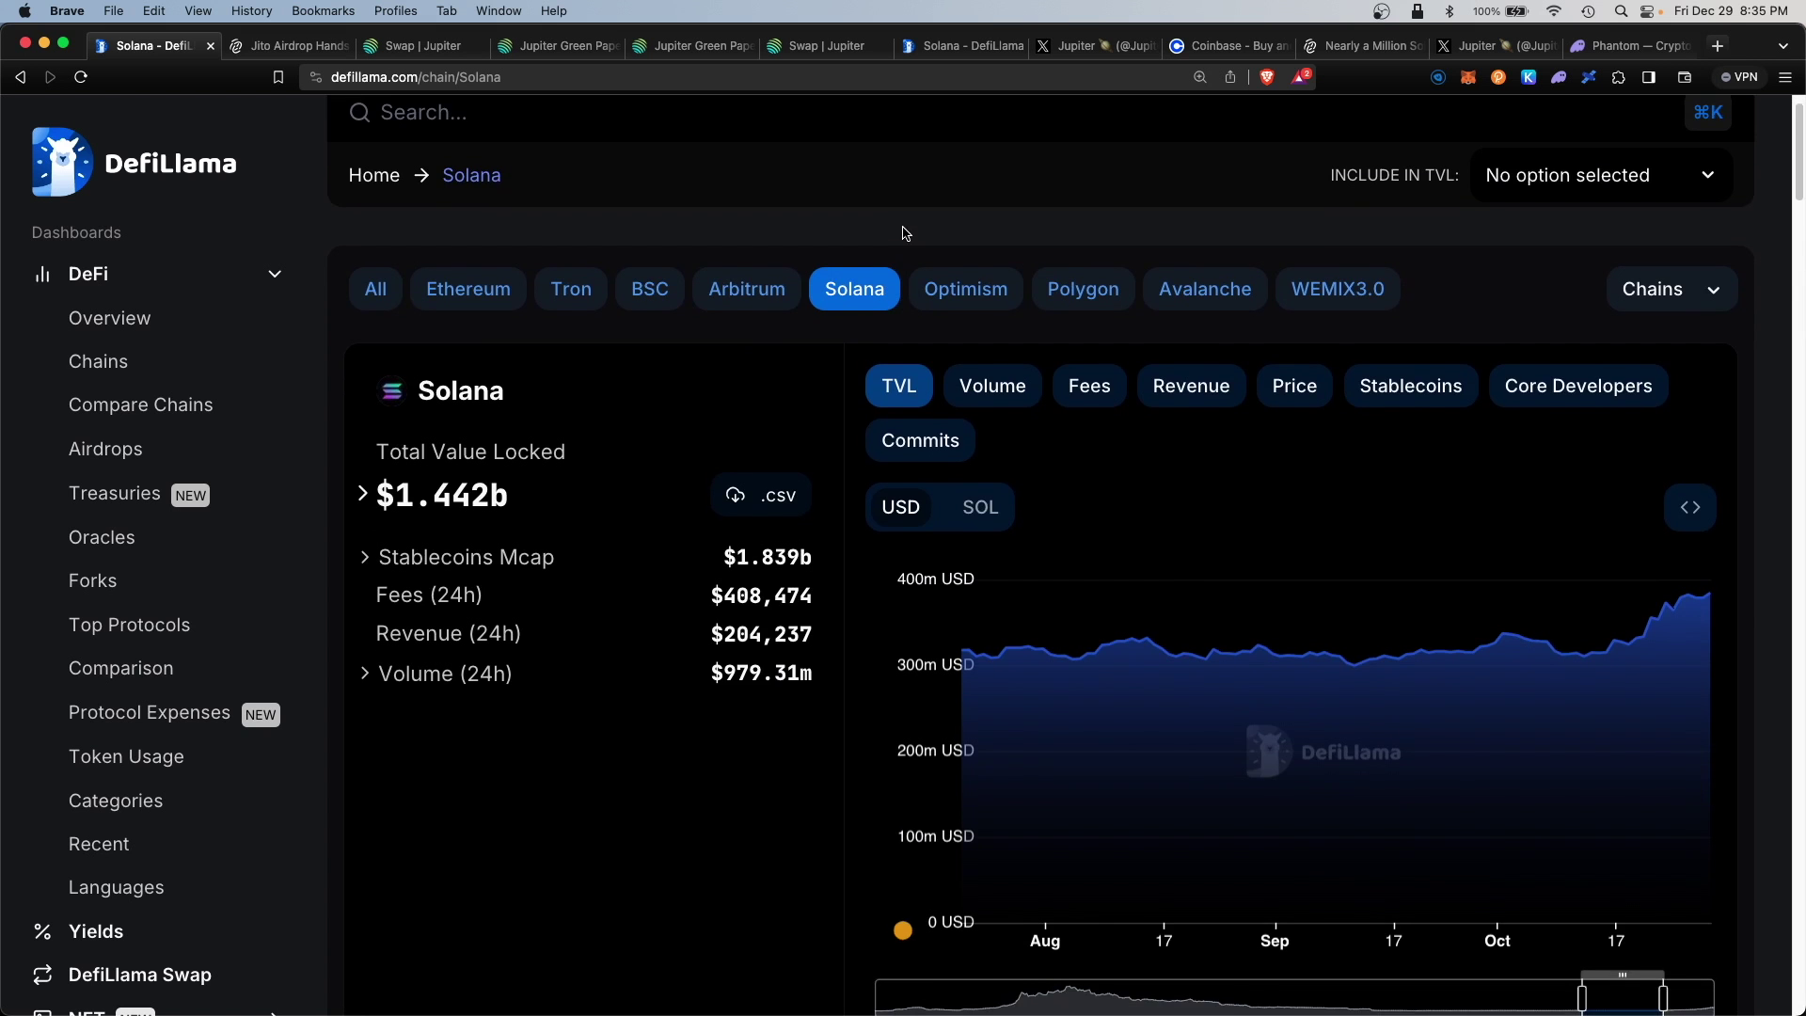
Scroll DefiLlama's Solana page to Protocol Rankings, led by Marinade Finance at $1.147b TVL.
{"action": "scroll", "coordinate": [903, 231], "scroll_direction": "down", "scroll_amount": 10}
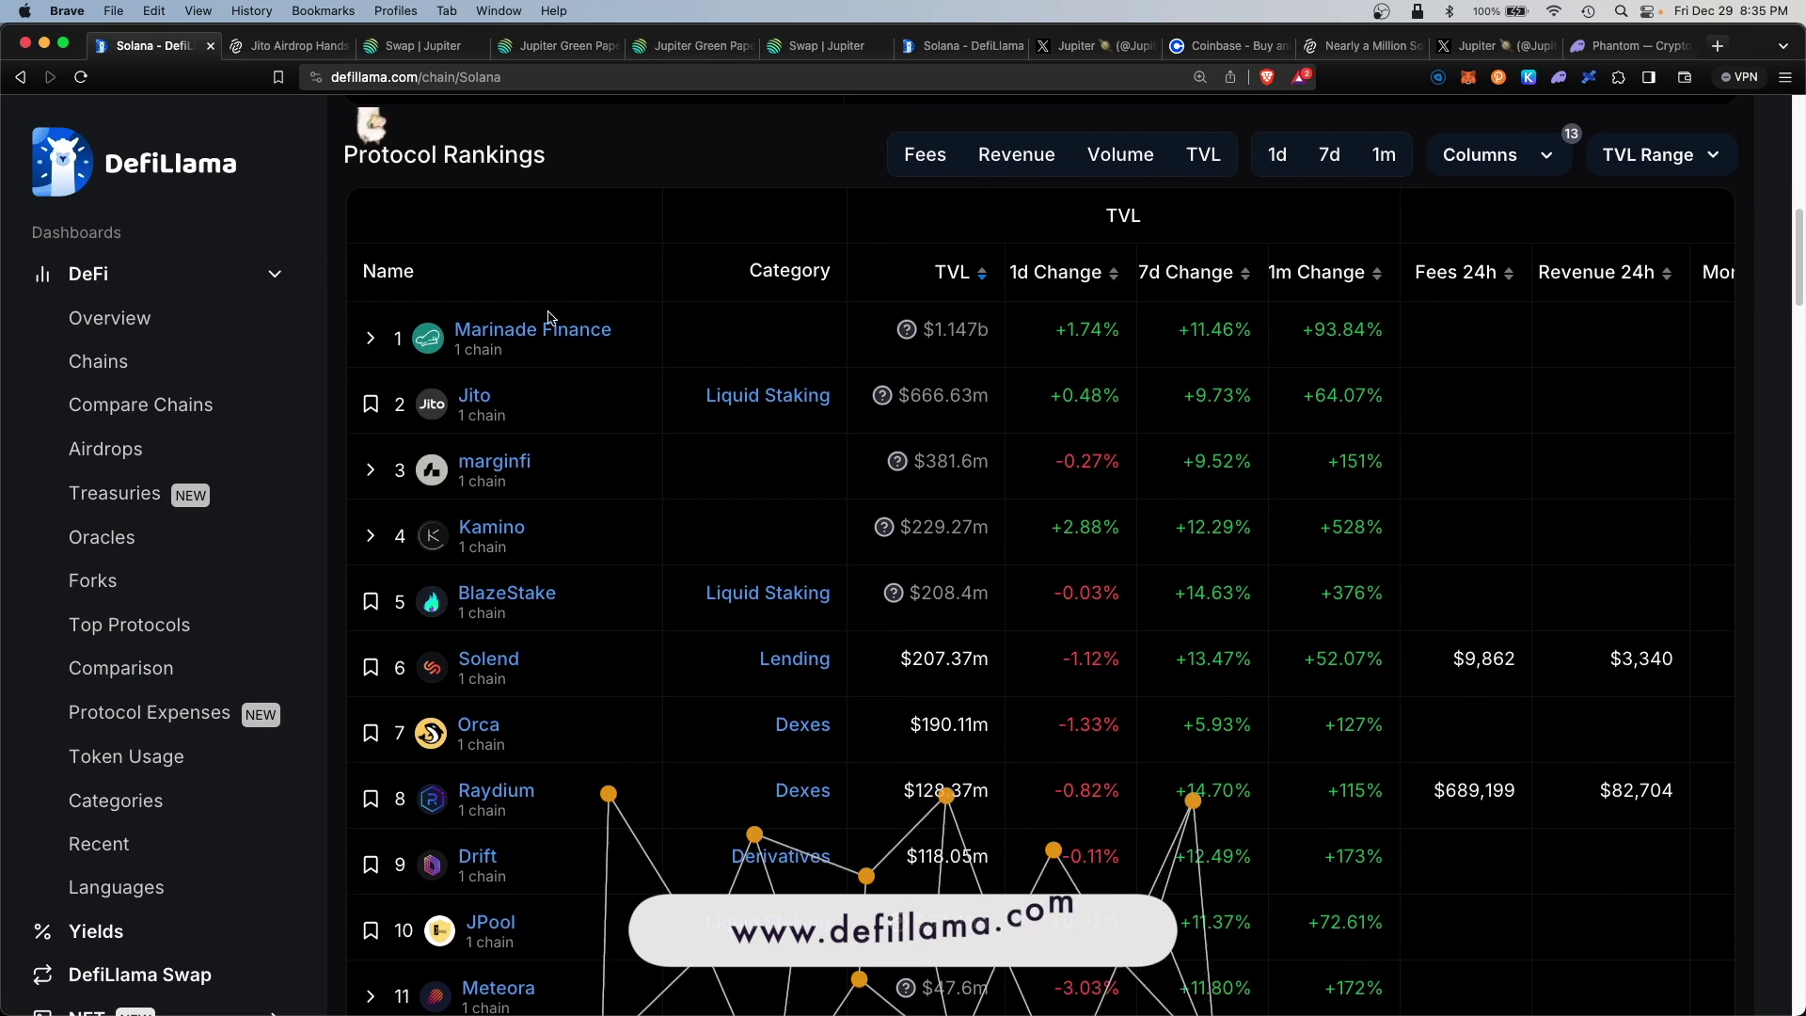